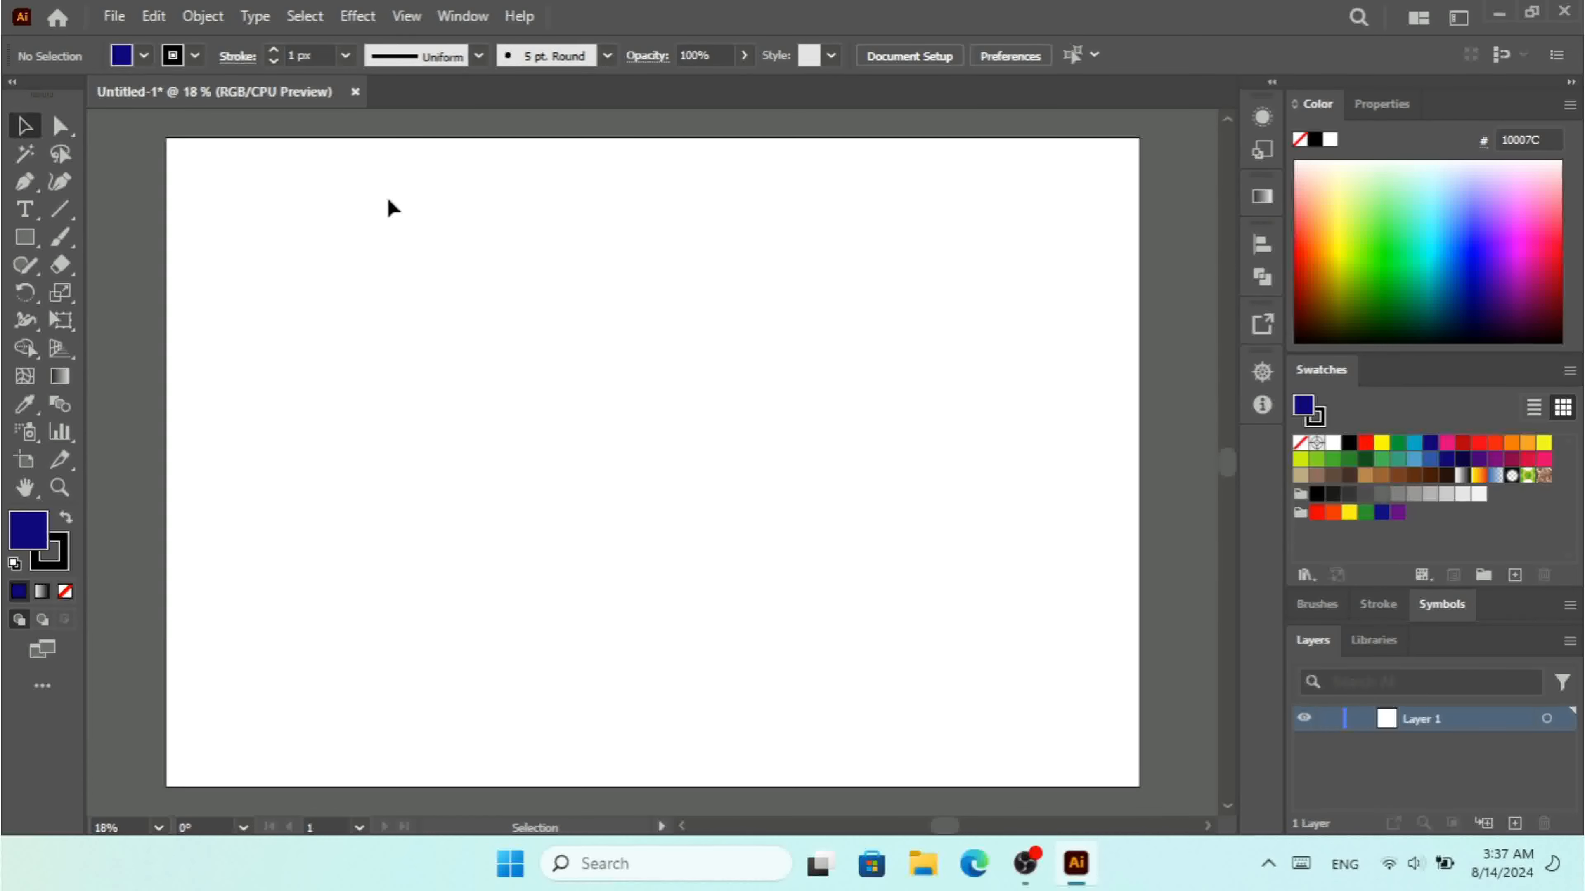
Draw a wide dark blue rectangle in the upper middle of the artboard.
{"action": "left_click", "coordinate": [356, 17]}
{"action": "mouse_move", "coordinate": [471, 243]}
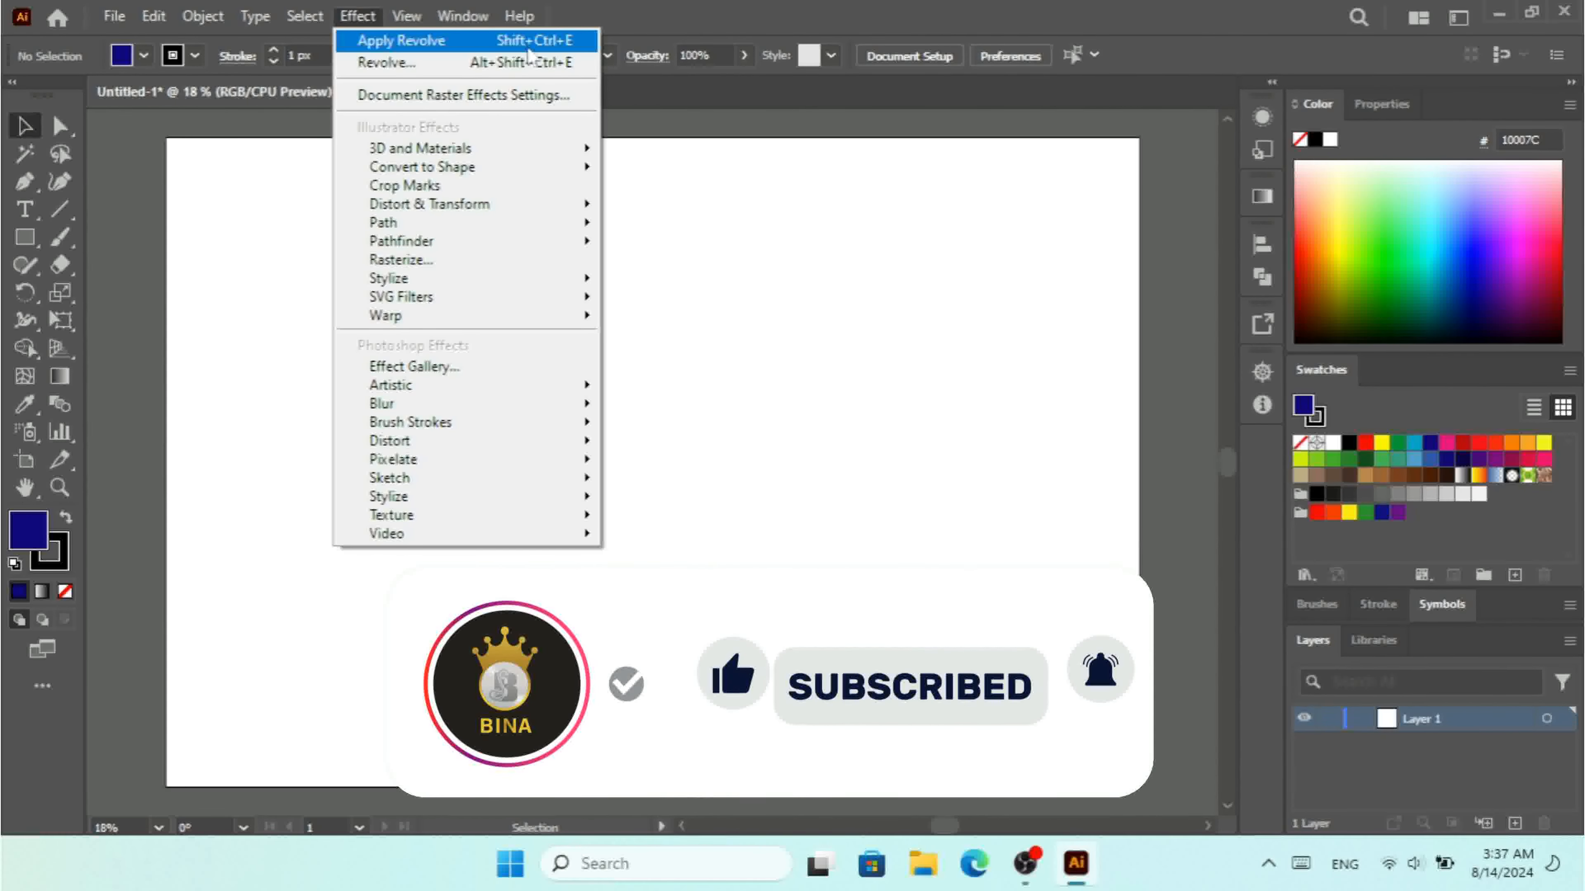
{"action": "left_click", "coordinate": [25, 237]}
{"action": "left_click_drag", "start_coordinate": [350, 268], "coordinate": [853, 541]}
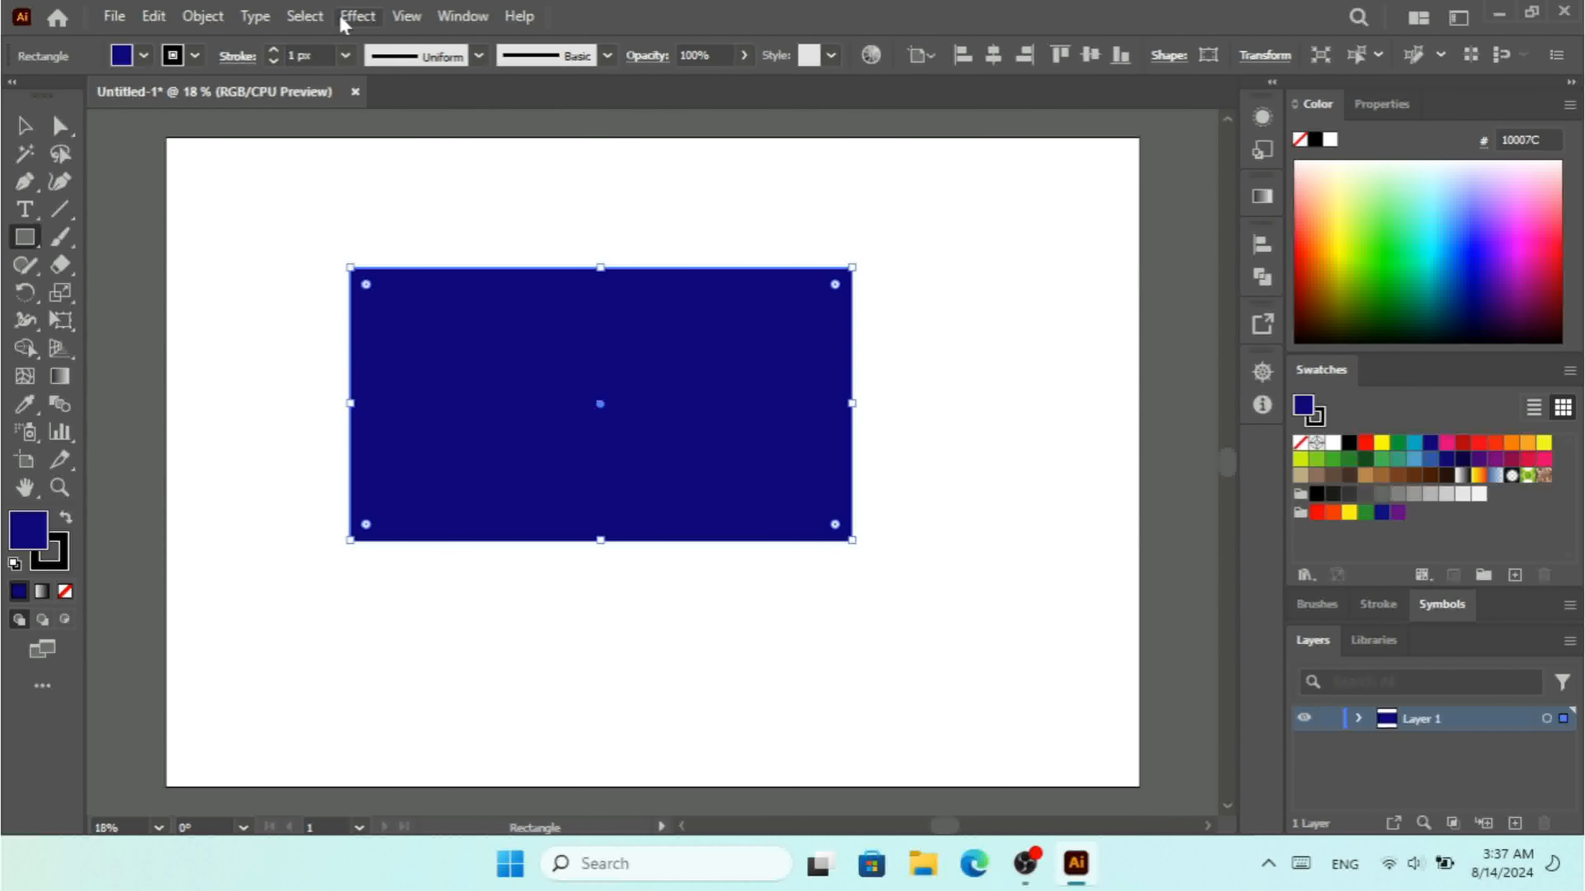
Apply a Zig Zag effect to the rectangle with Smooth points, 10 px absolute size and 4 ridges per segment.
{"action": "left_click", "coordinate": [357, 16]}
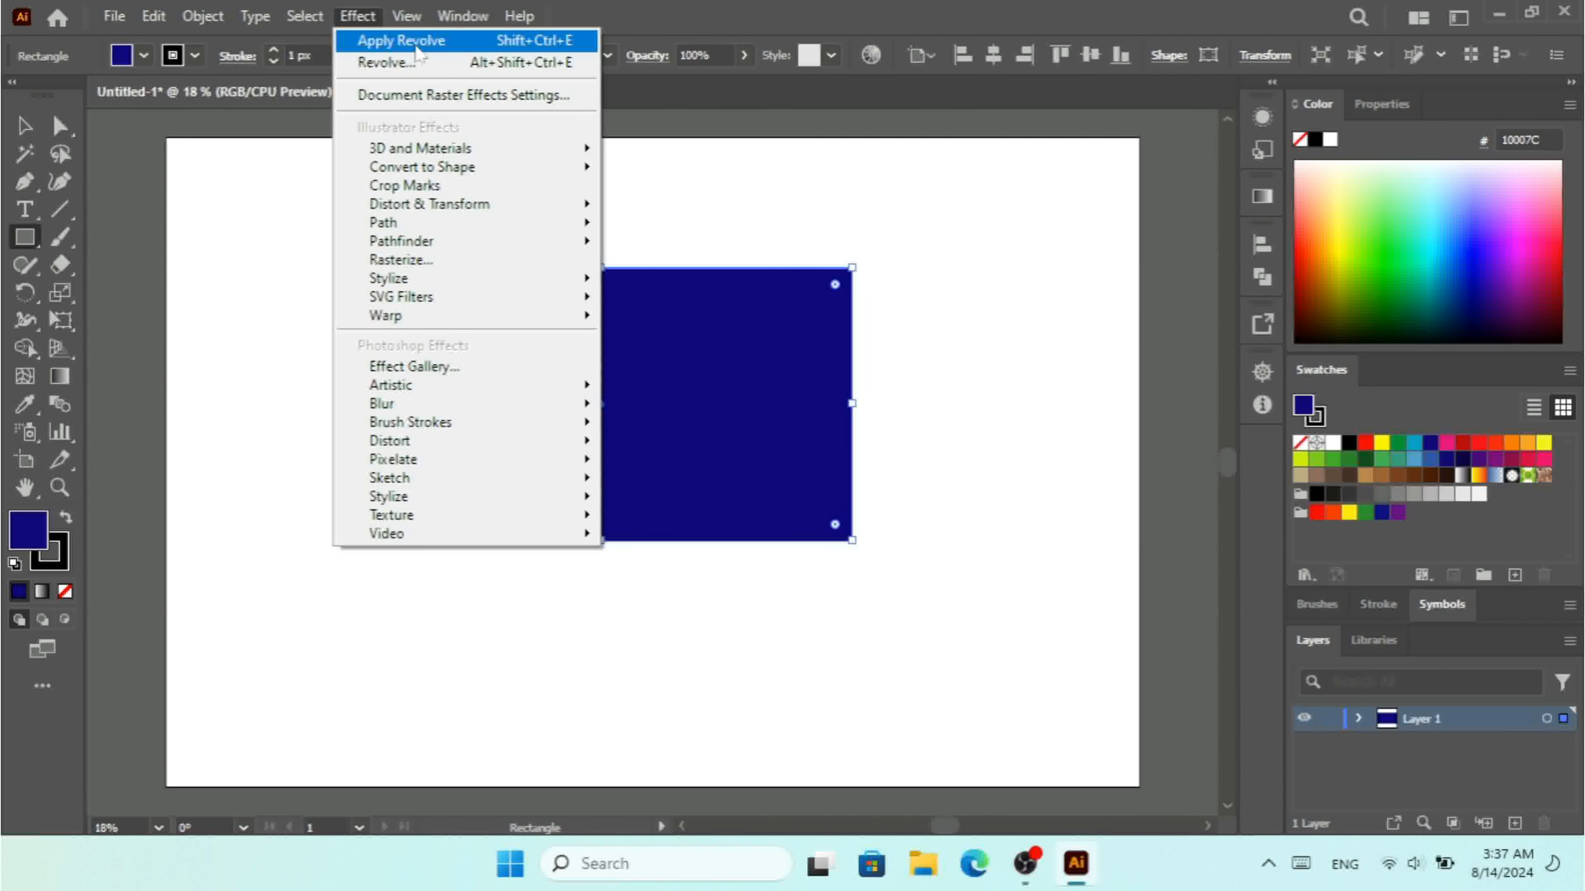
{"action": "mouse_move", "coordinate": [459, 210]}
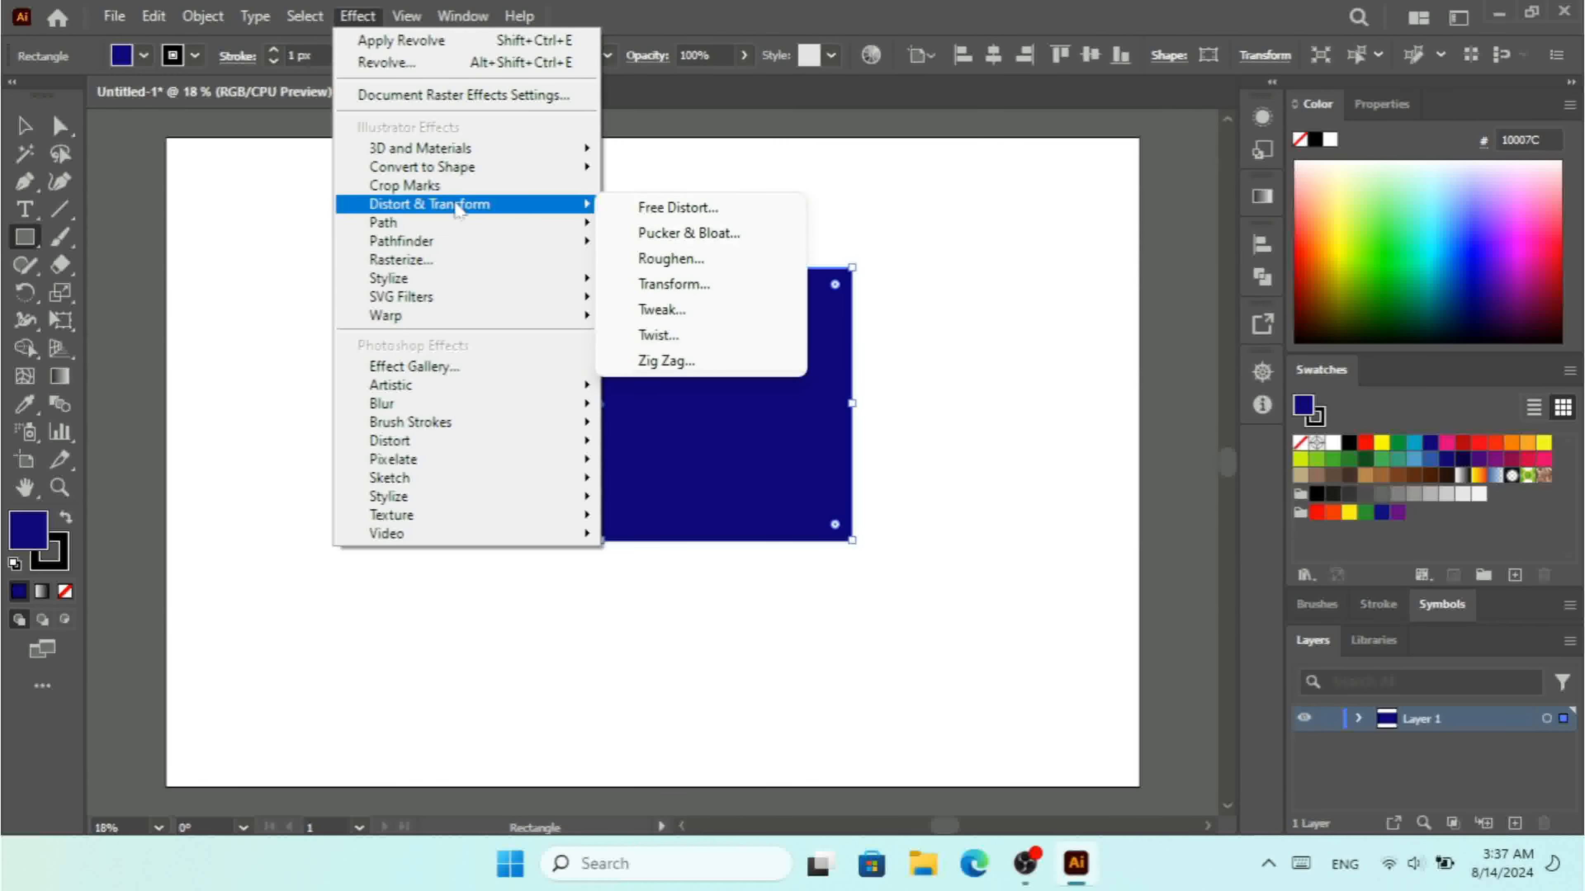
{"action": "left_click", "coordinate": [694, 362]}
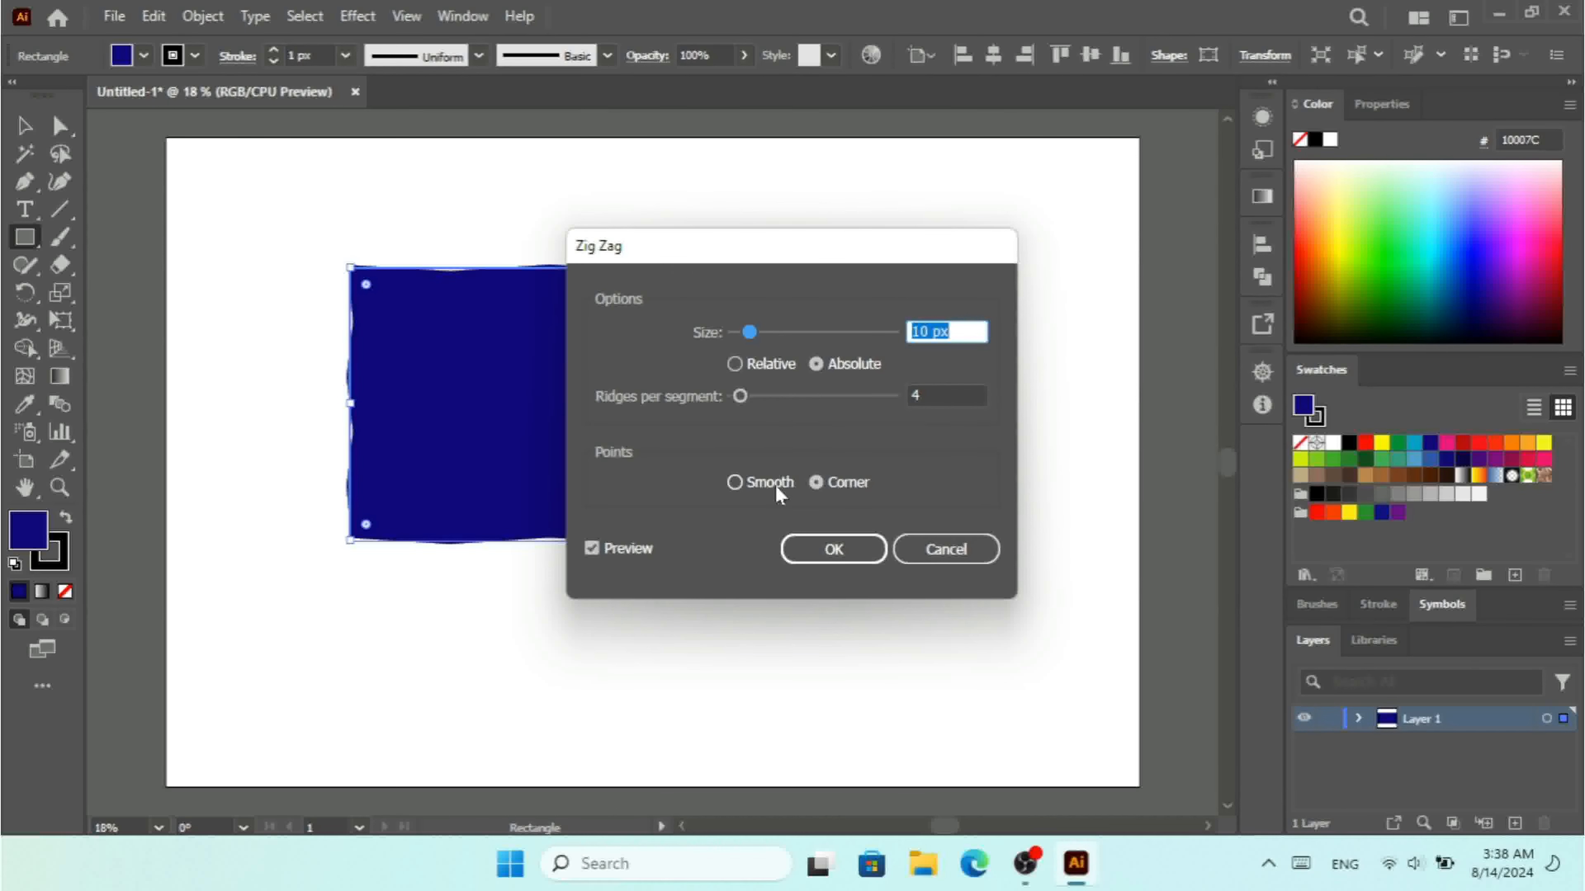
{"action": "left_click", "coordinate": [769, 483]}
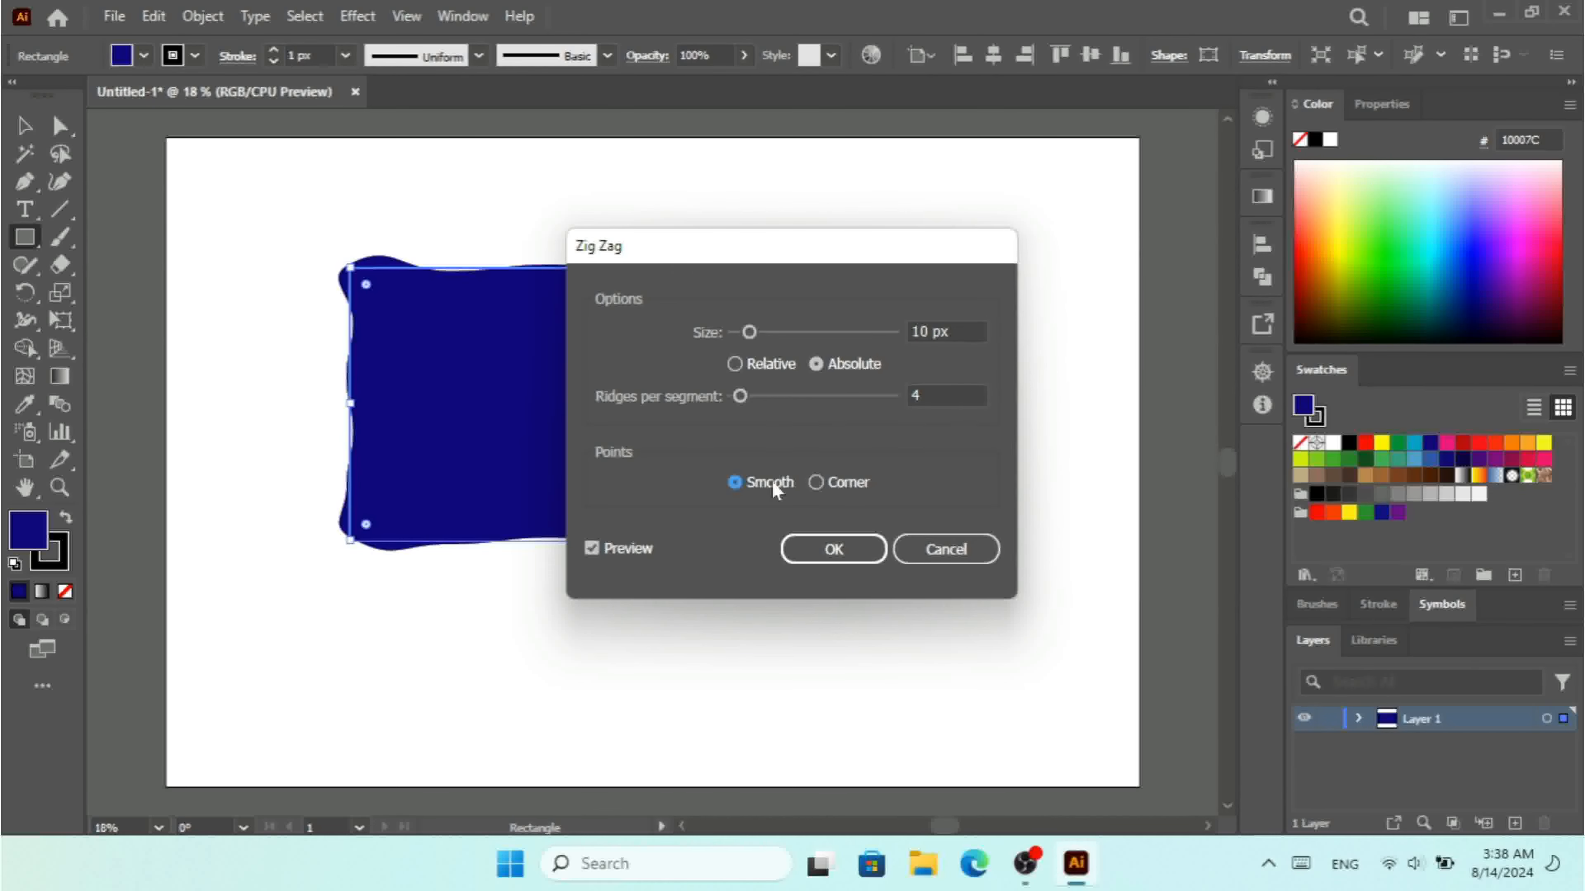
{"action": "left_click", "coordinate": [836, 555]}
{"action": "left_click", "coordinate": [355, 17]}
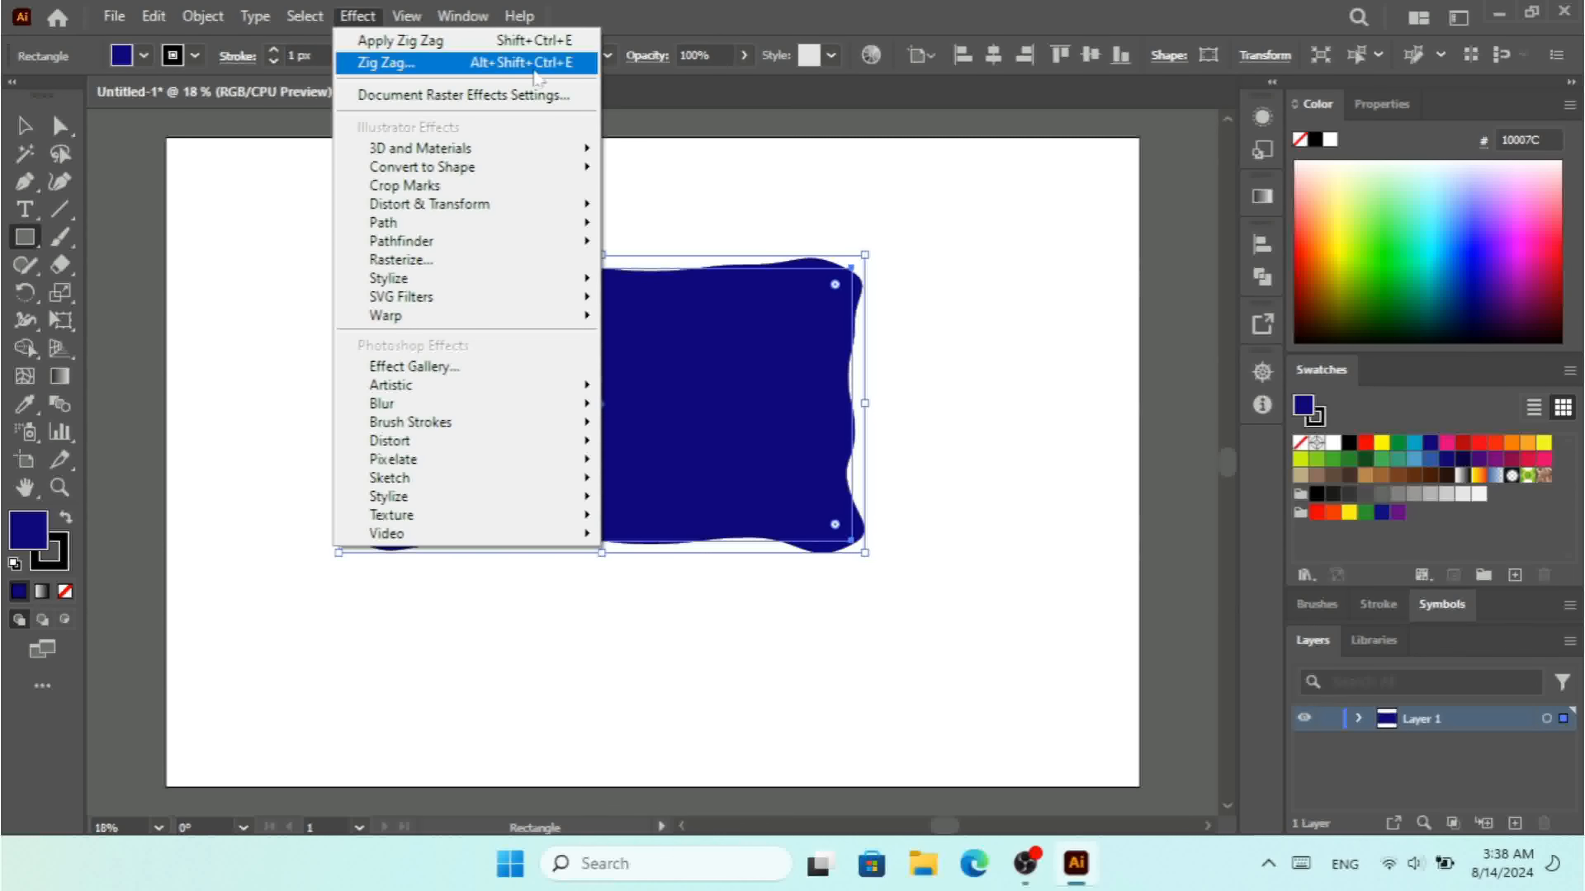
{"action": "left_click", "coordinate": [449, 65]}
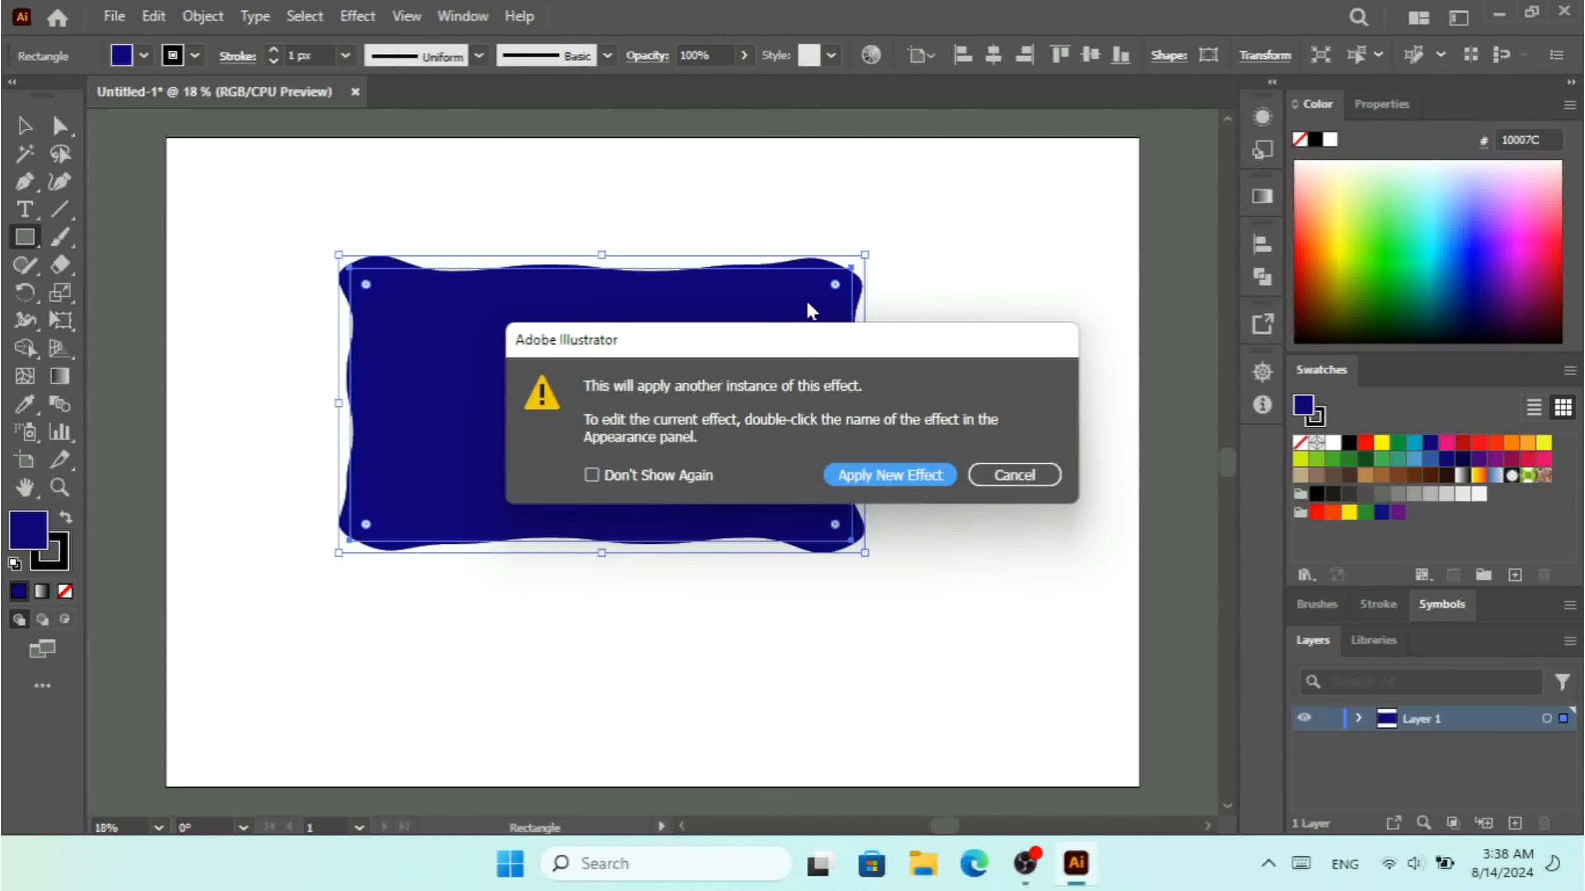
{"action": "left_click", "coordinate": [1014, 482]}
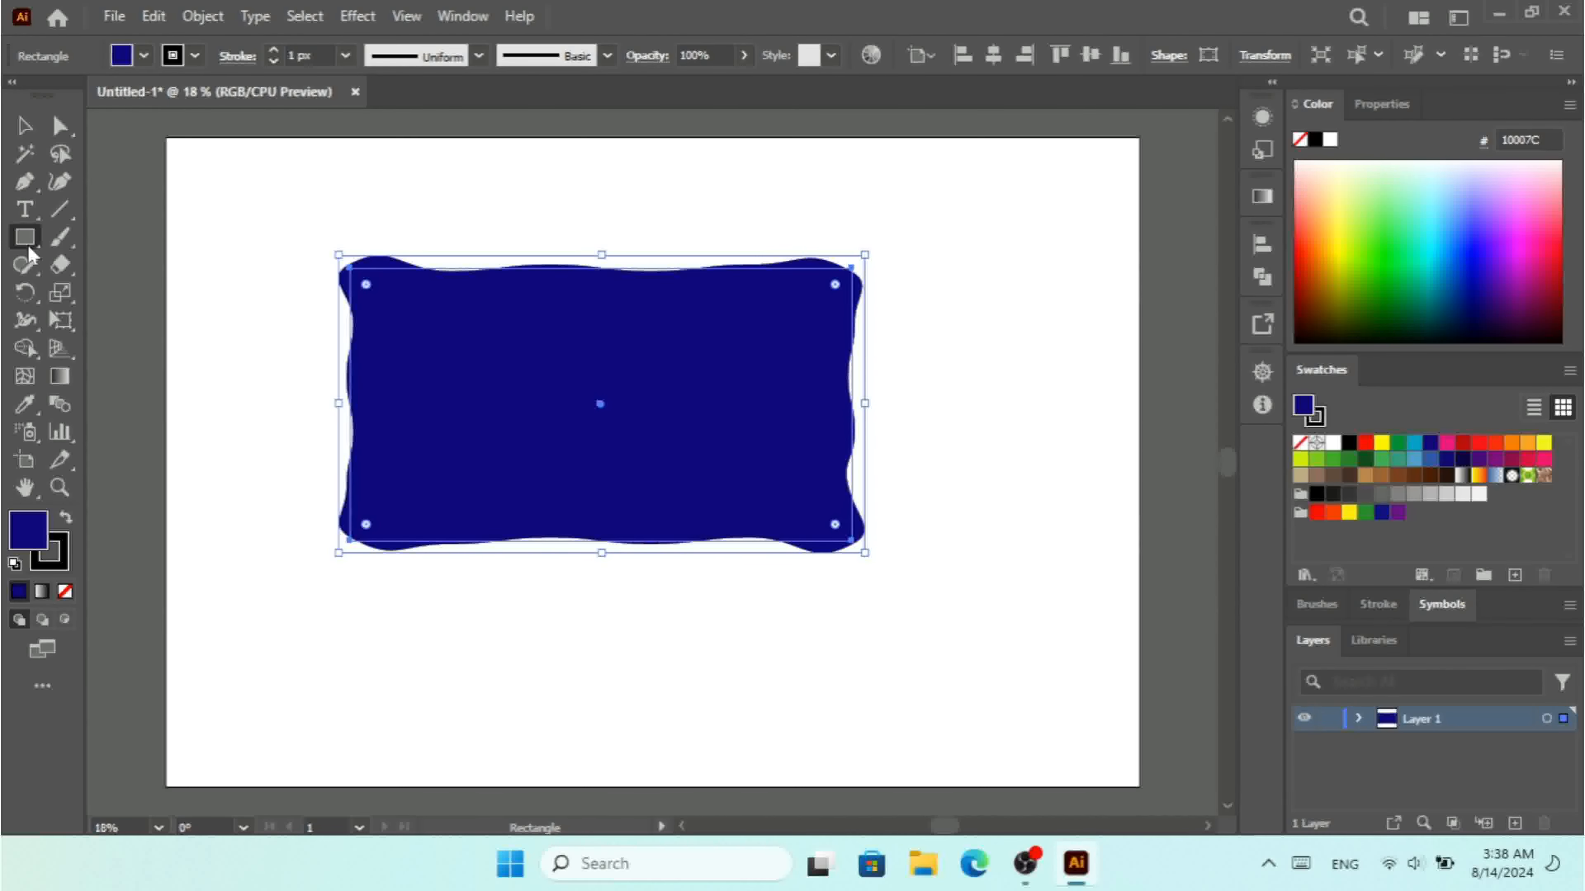
Draw a dark blue ellipse to the right of the wavy rectangle with the Ellipse tool.
{"action": "right_click", "coordinate": [25, 244]}
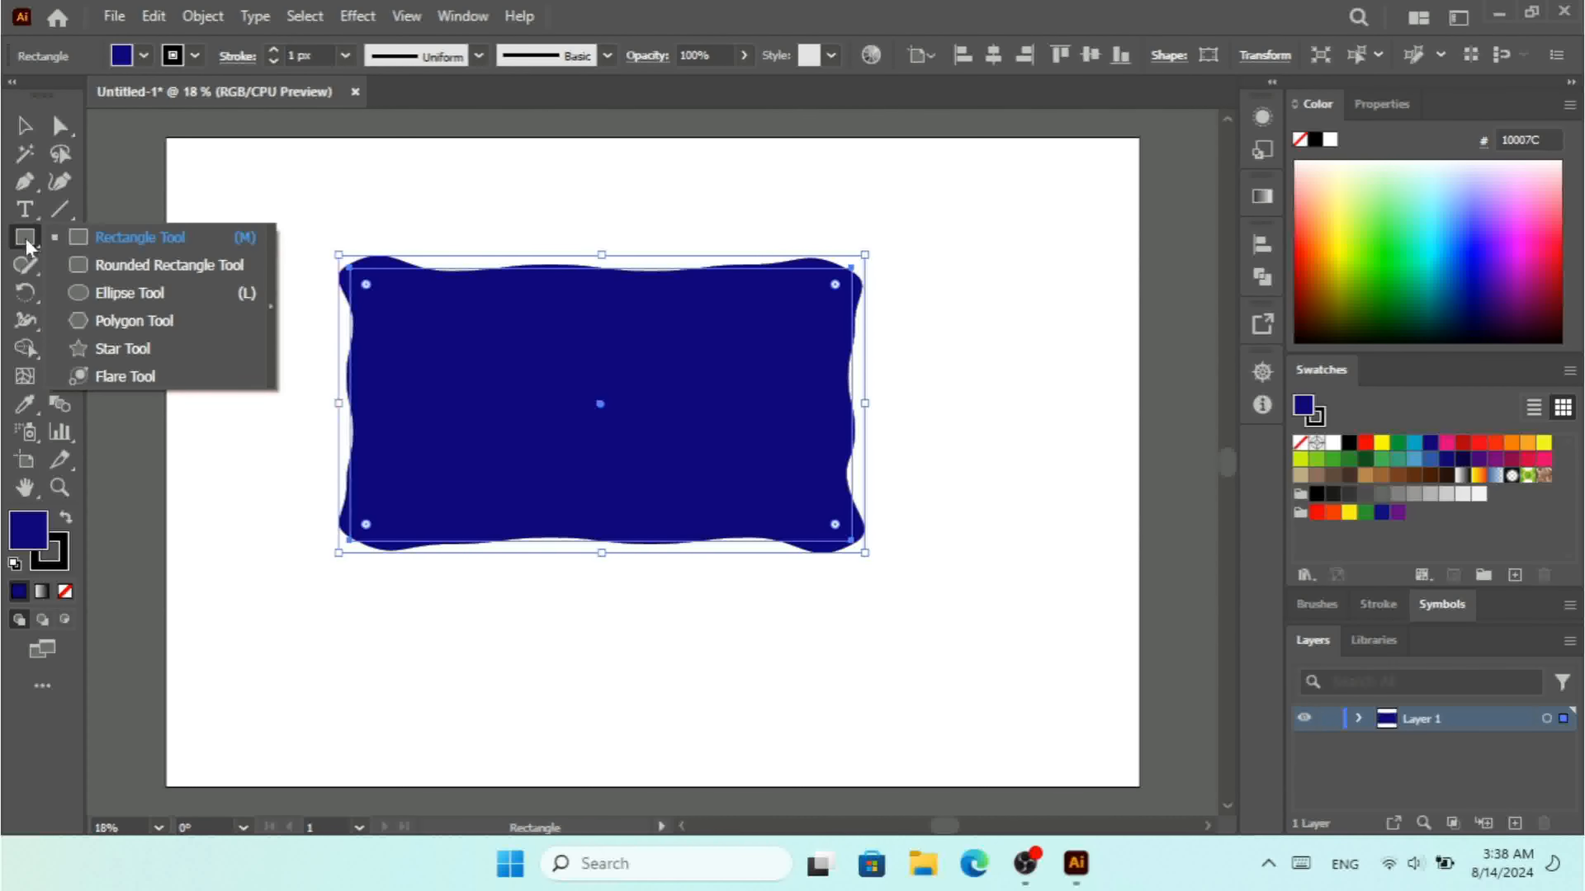
{"action": "left_click", "coordinate": [117, 299]}
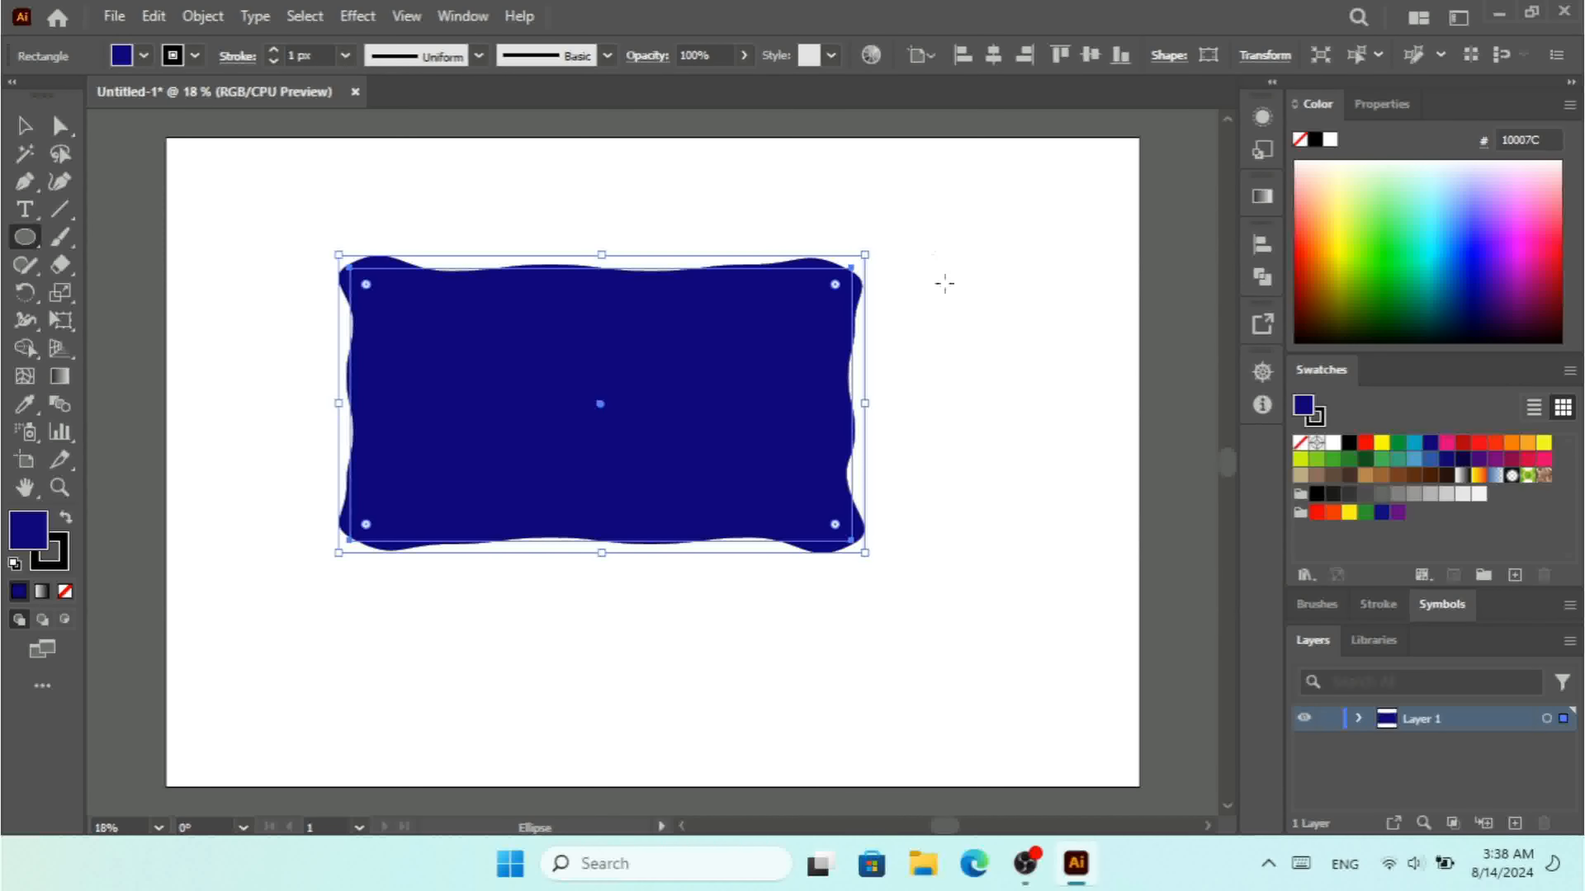
{"action": "left_click_drag", "start_coordinate": [926, 251], "coordinate": [1156, 442]}
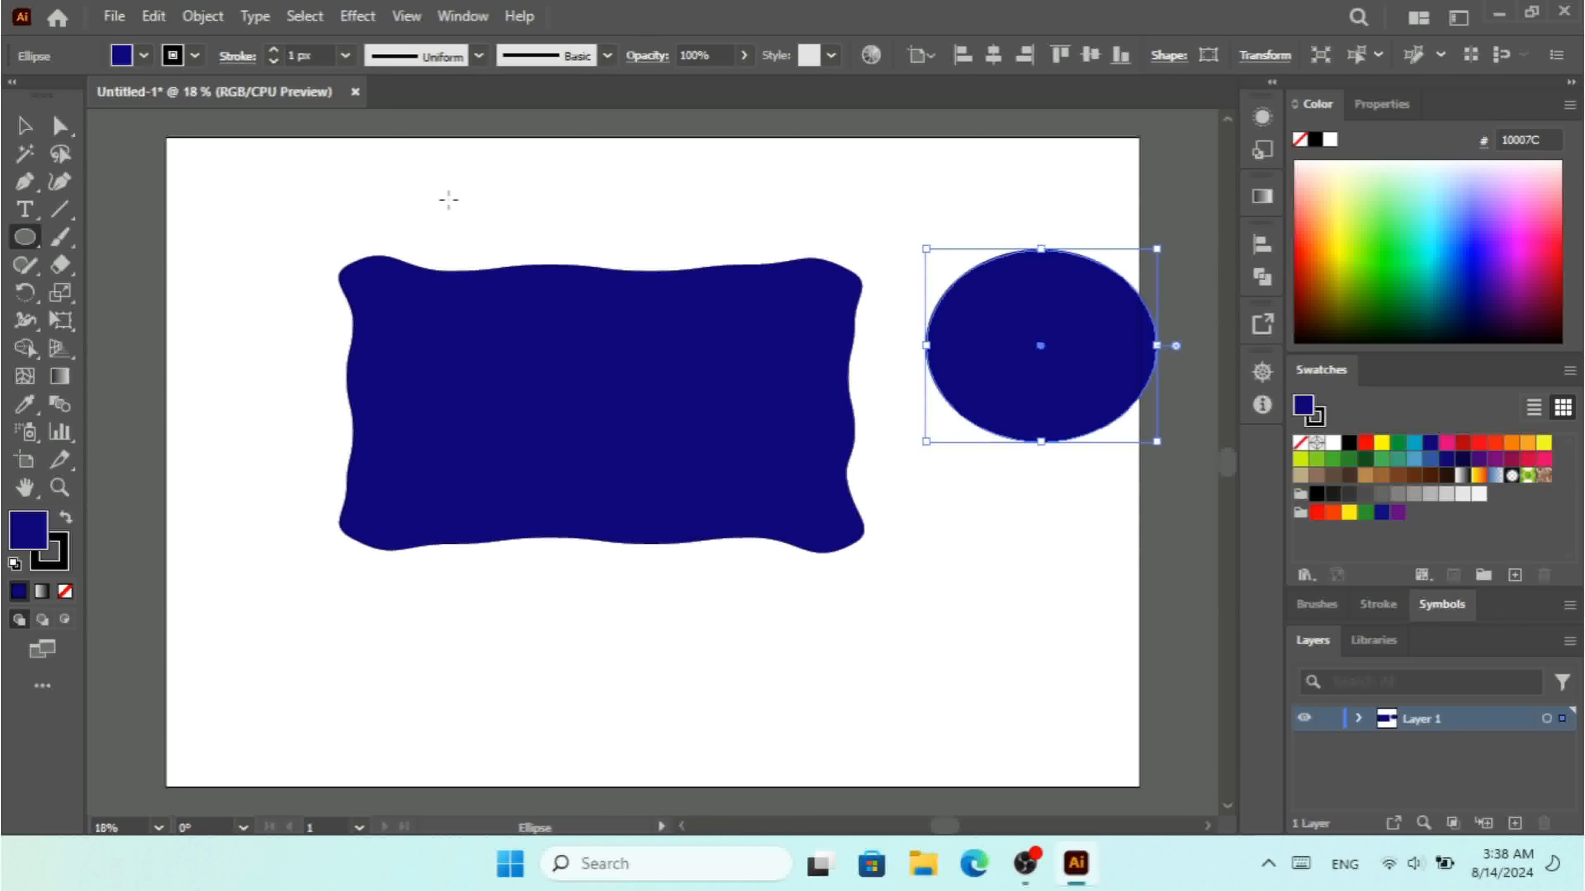
Examine the colour model and resolution choices in the Document Raster Effects Settings.
{"action": "left_click", "coordinate": [355, 19]}
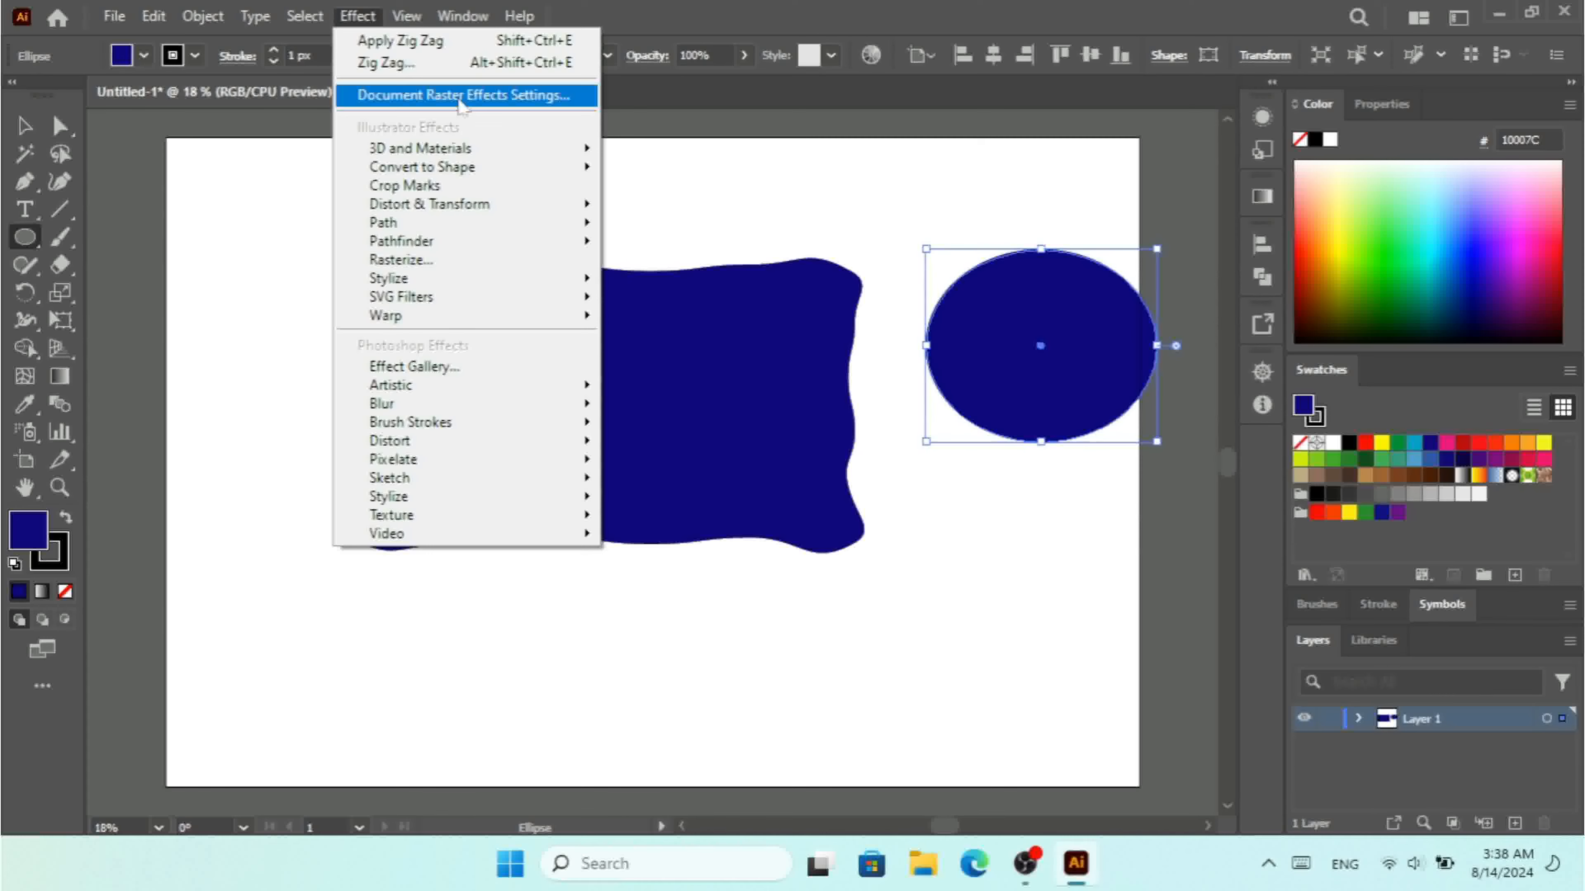
{"action": "left_click", "coordinate": [461, 97]}
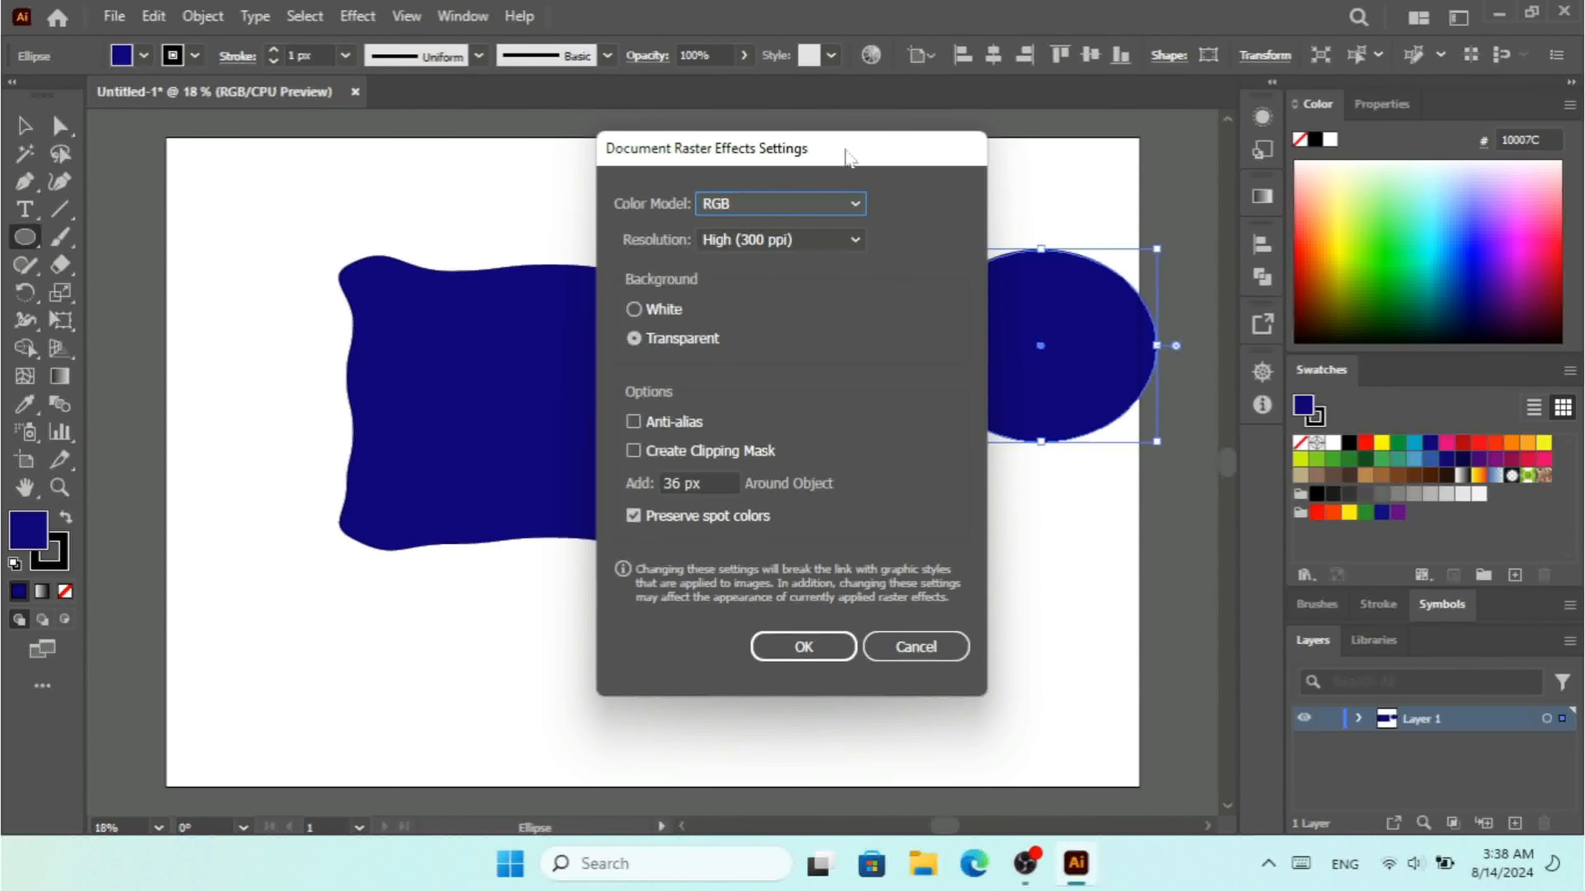
{"action": "left_click_drag", "start_coordinate": [849, 156], "coordinate": [763, 133]}
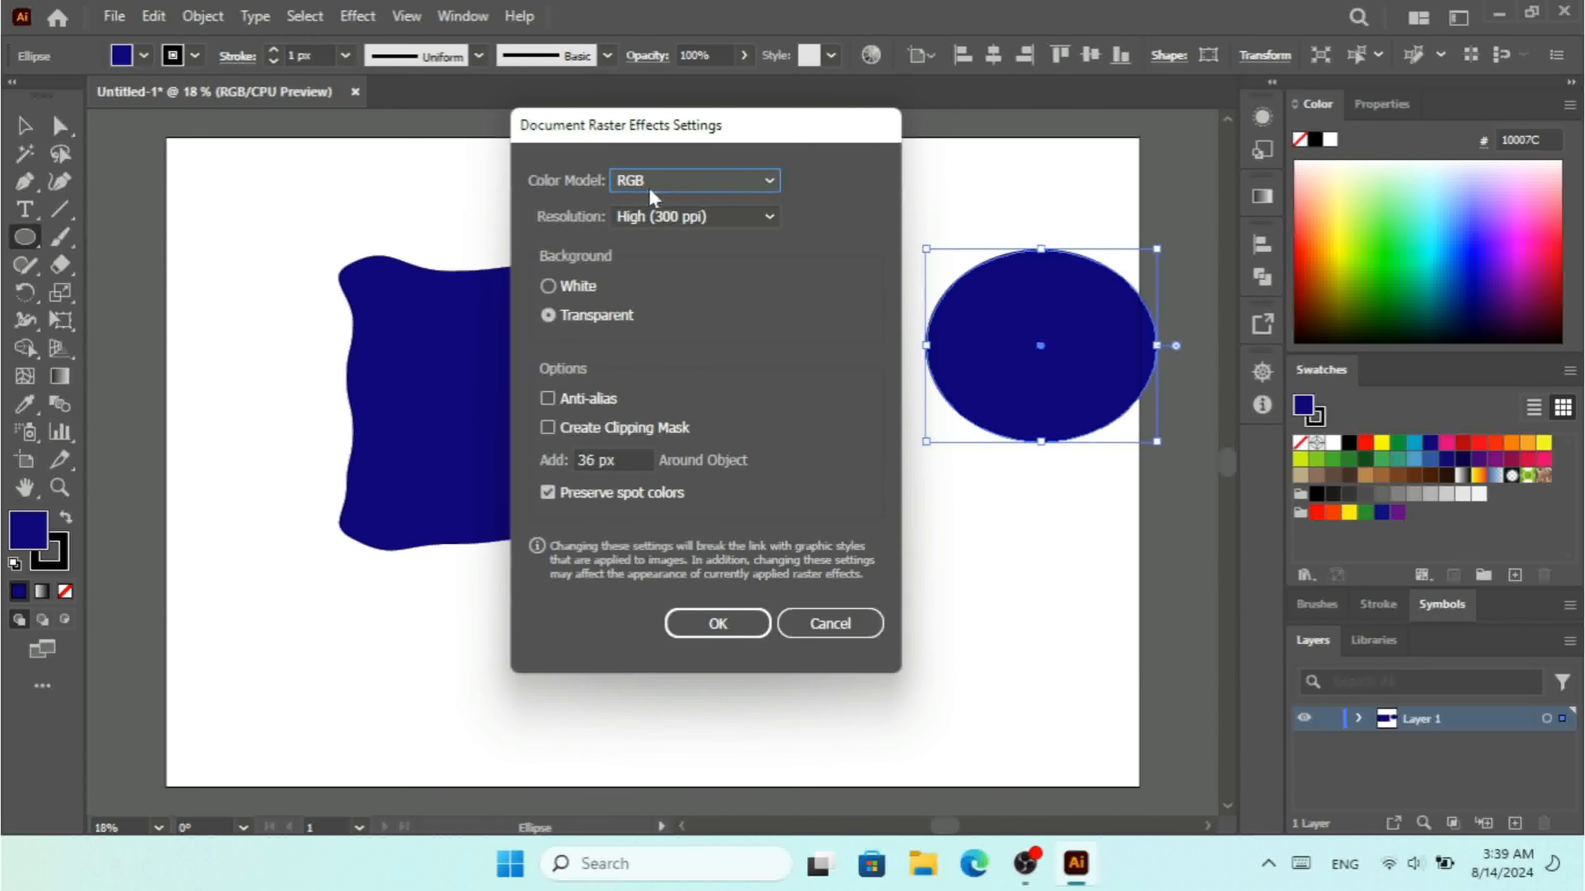
{"action": "left_click", "coordinate": [680, 188]}
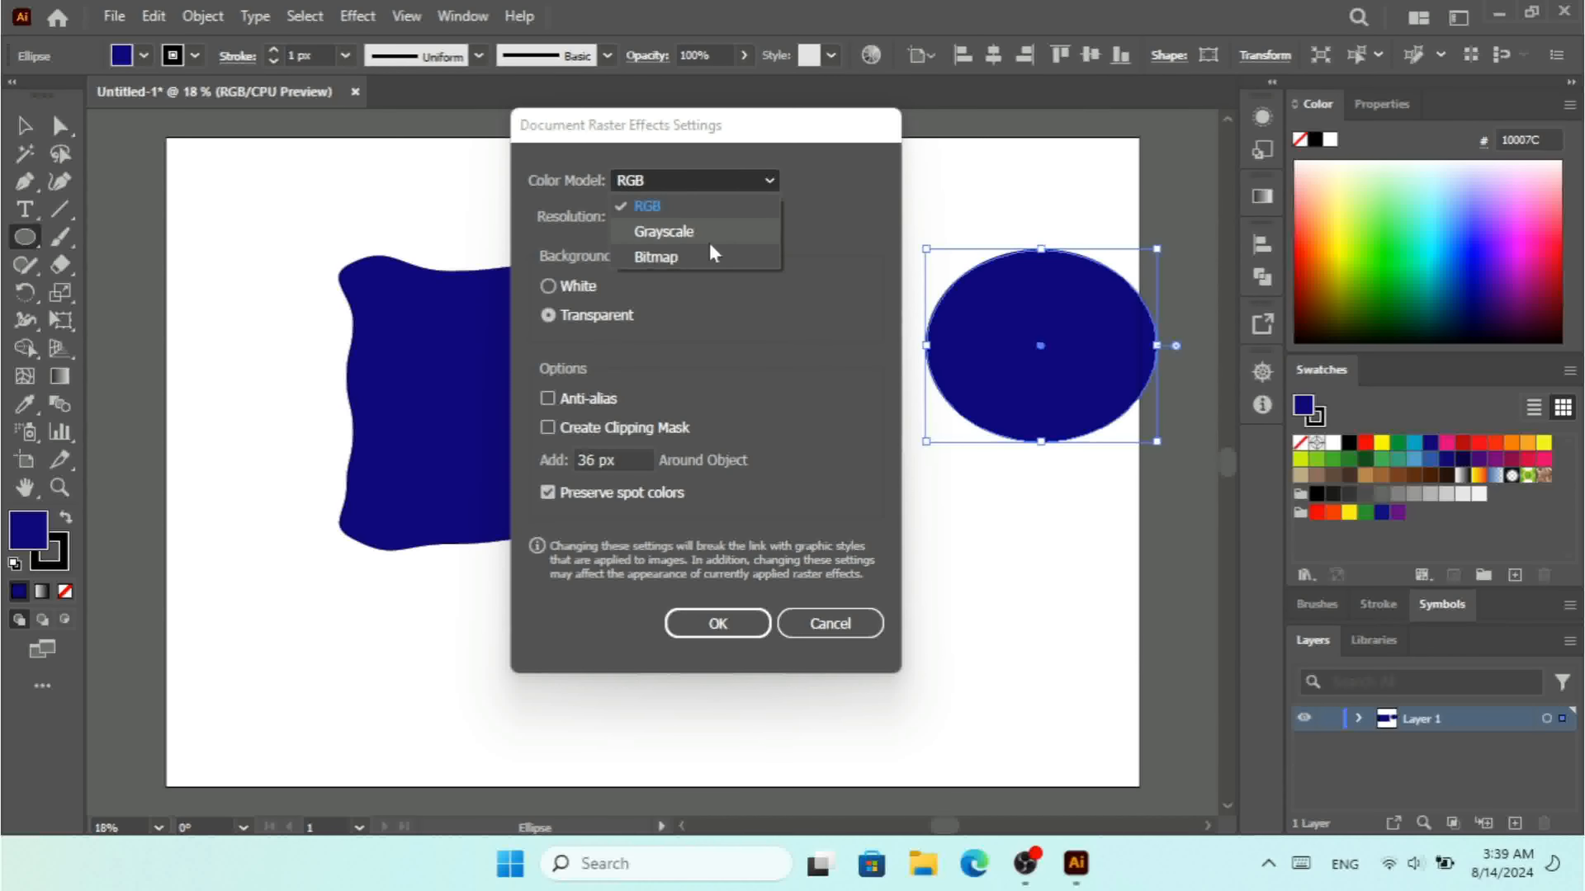
{"action": "left_click", "coordinate": [782, 313]}
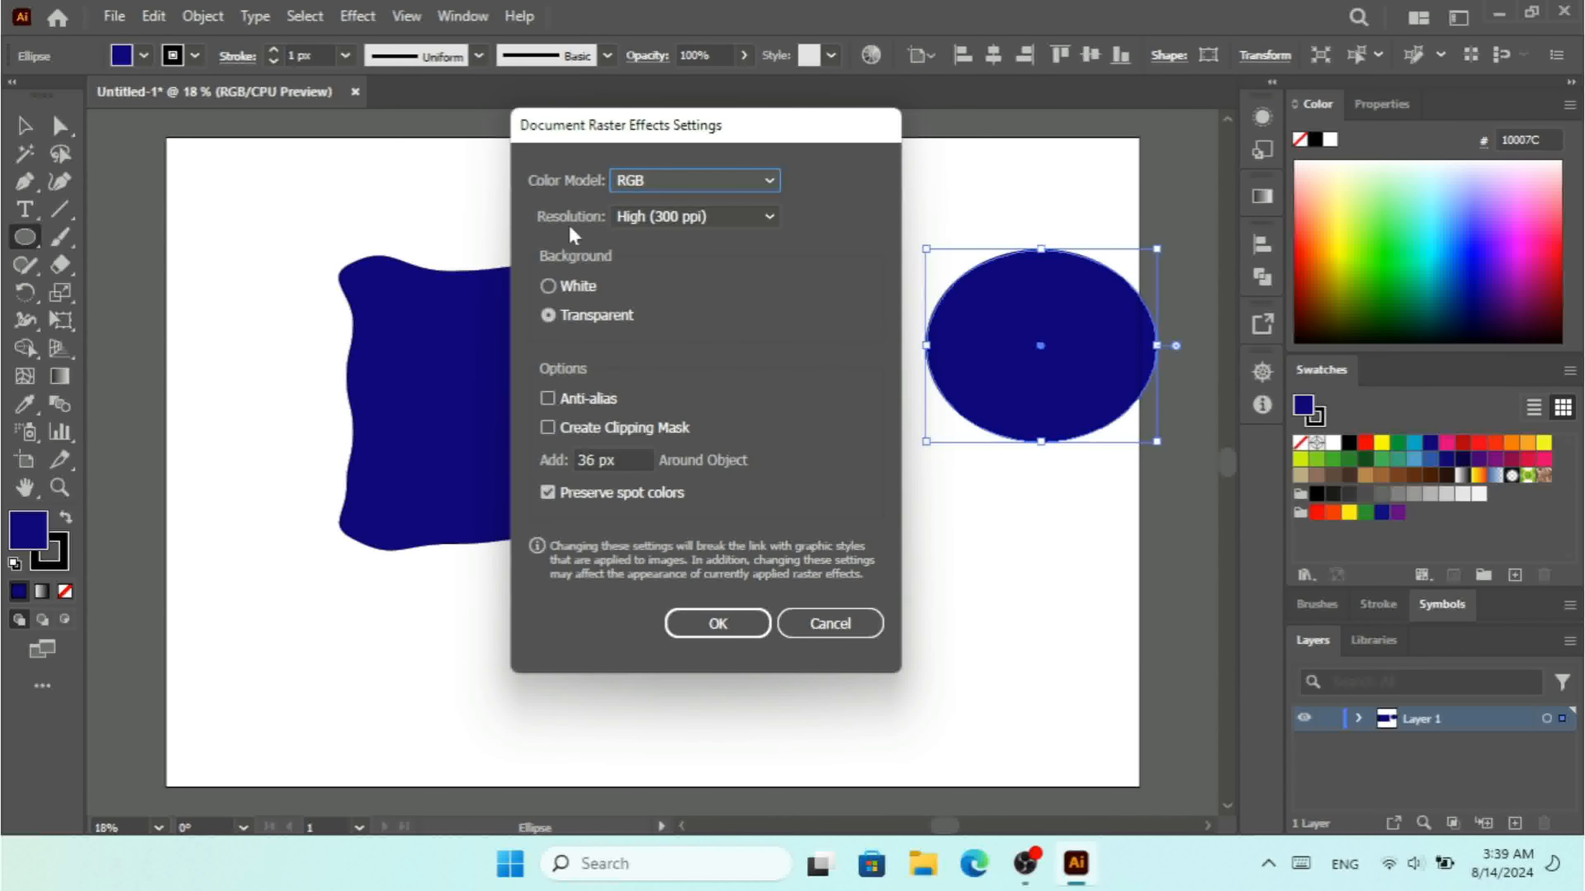
{"action": "left_click", "coordinate": [734, 223]}
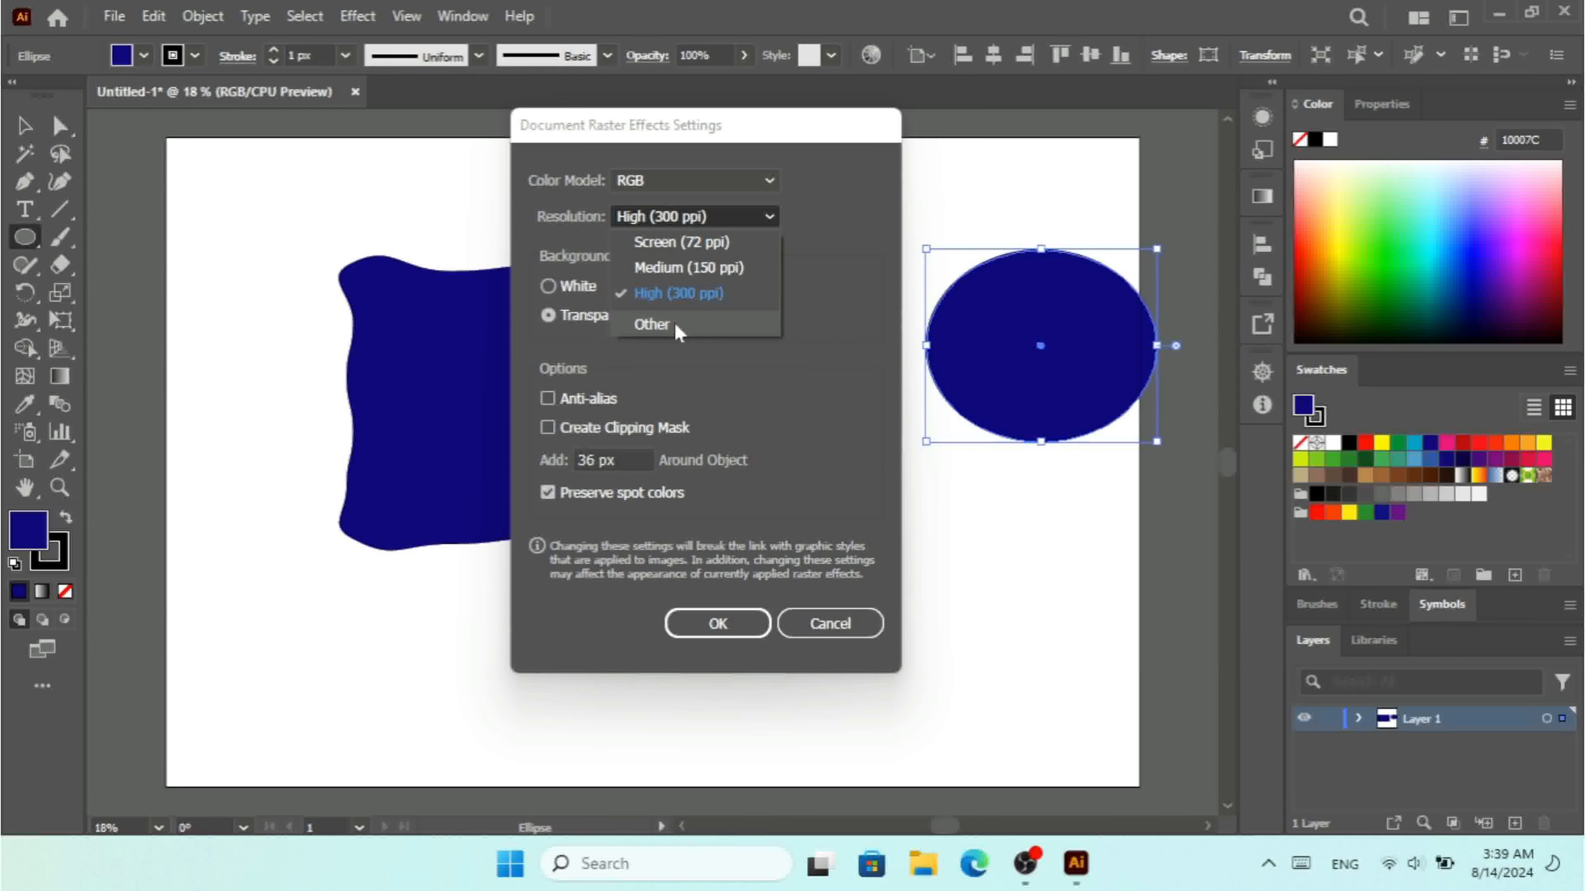
{"action": "left_click", "coordinate": [596, 236]}
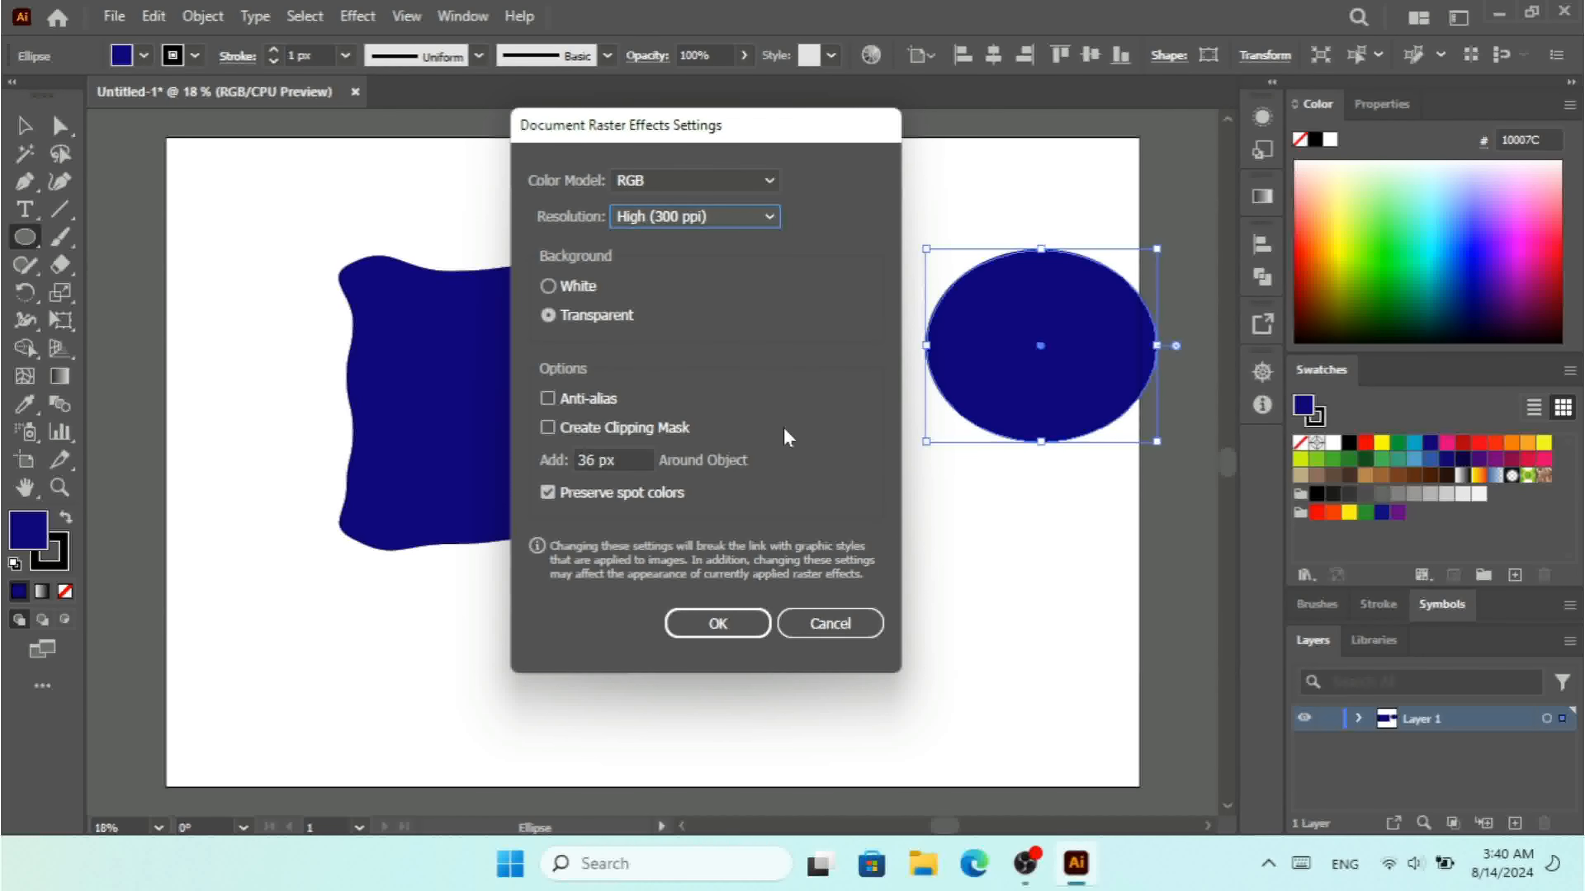
{"action": "left_click", "coordinate": [827, 621]}
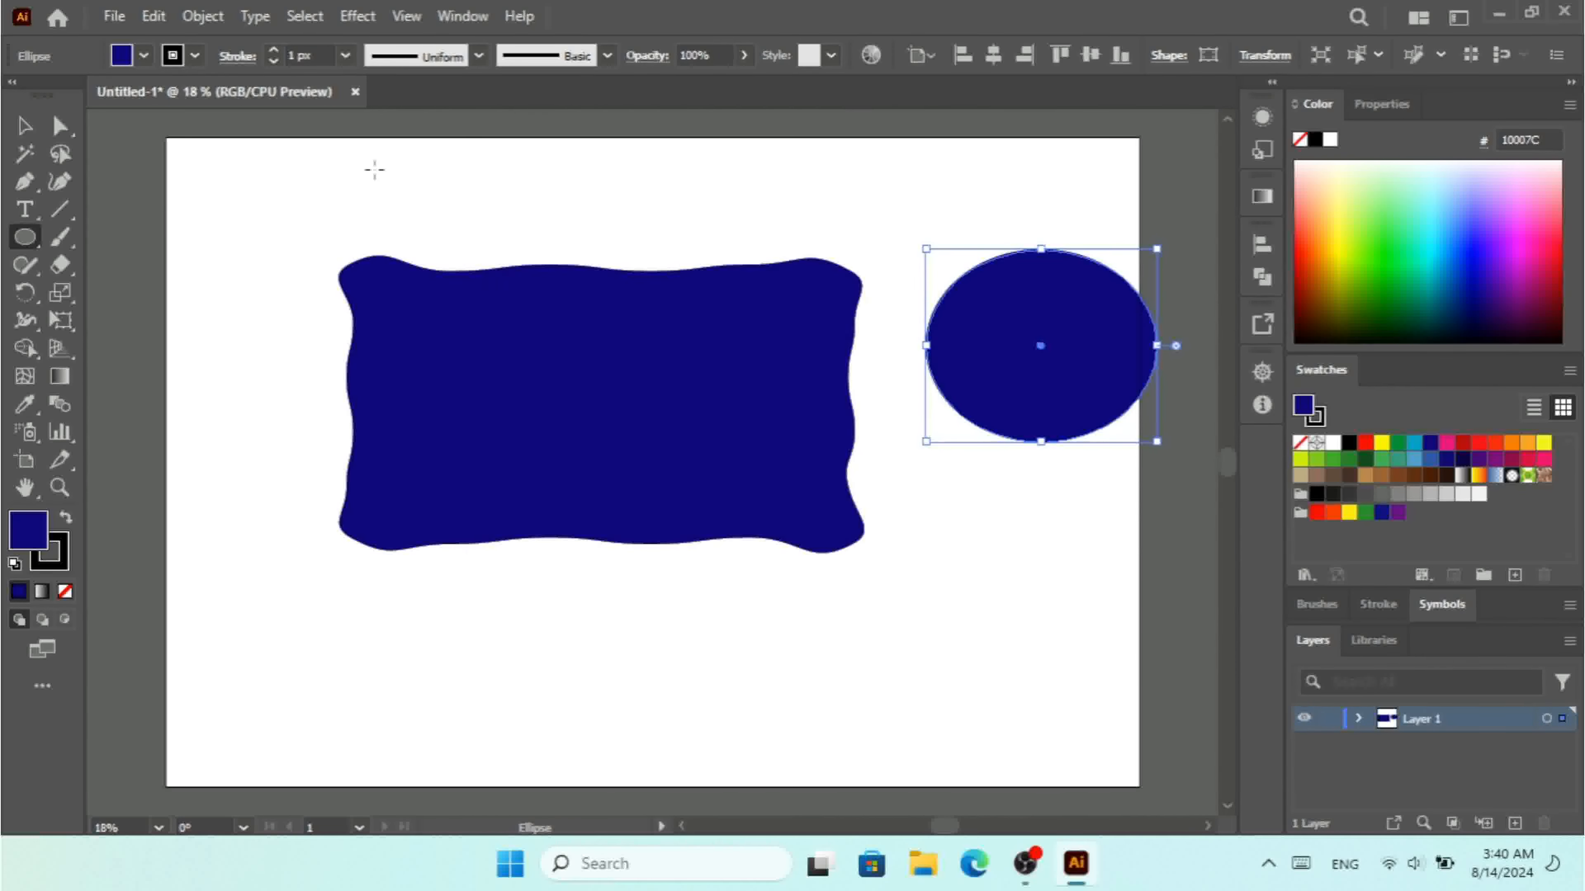
Try to apply the 3D Extrude & Bevel effect to the ellipse.
{"action": "left_click", "coordinate": [350, 17]}
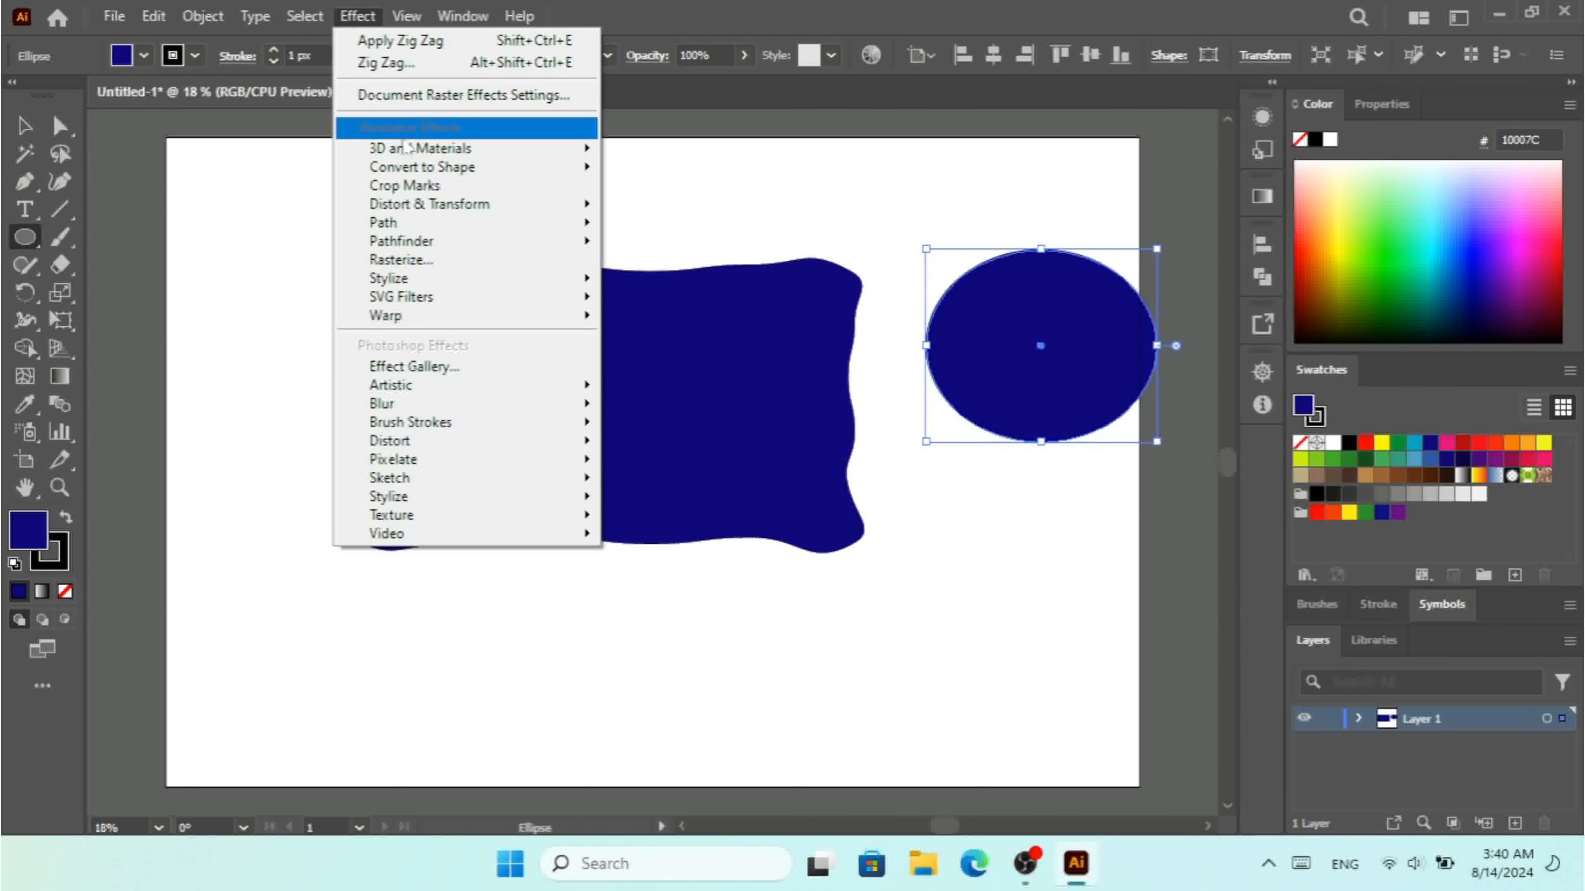
{"action": "mouse_move", "coordinate": [417, 150]}
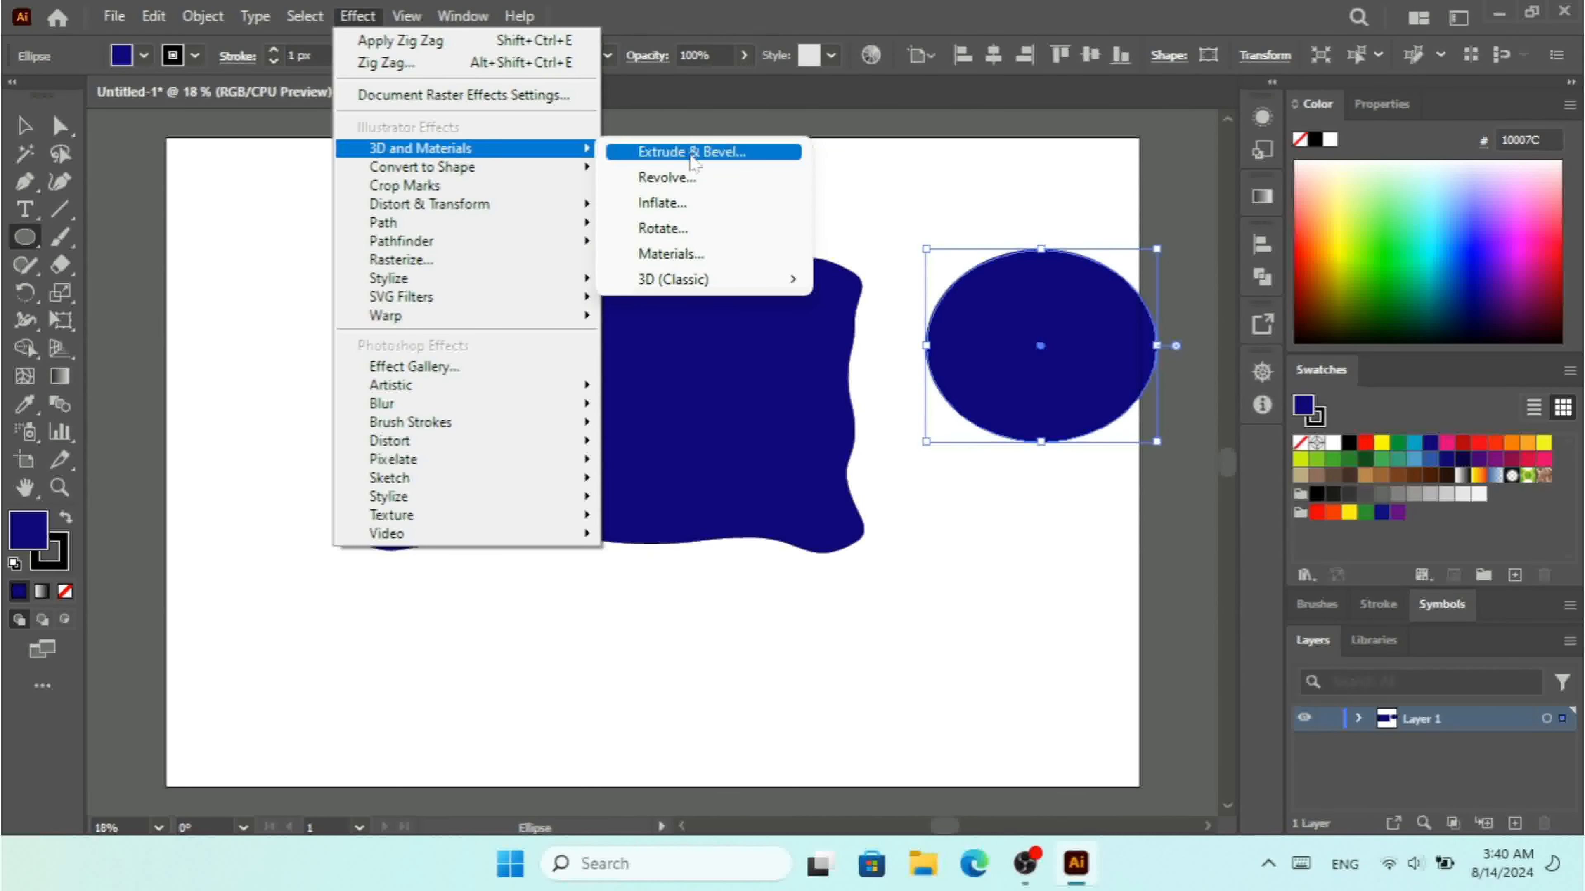
{"action": "left_click", "coordinate": [693, 153]}
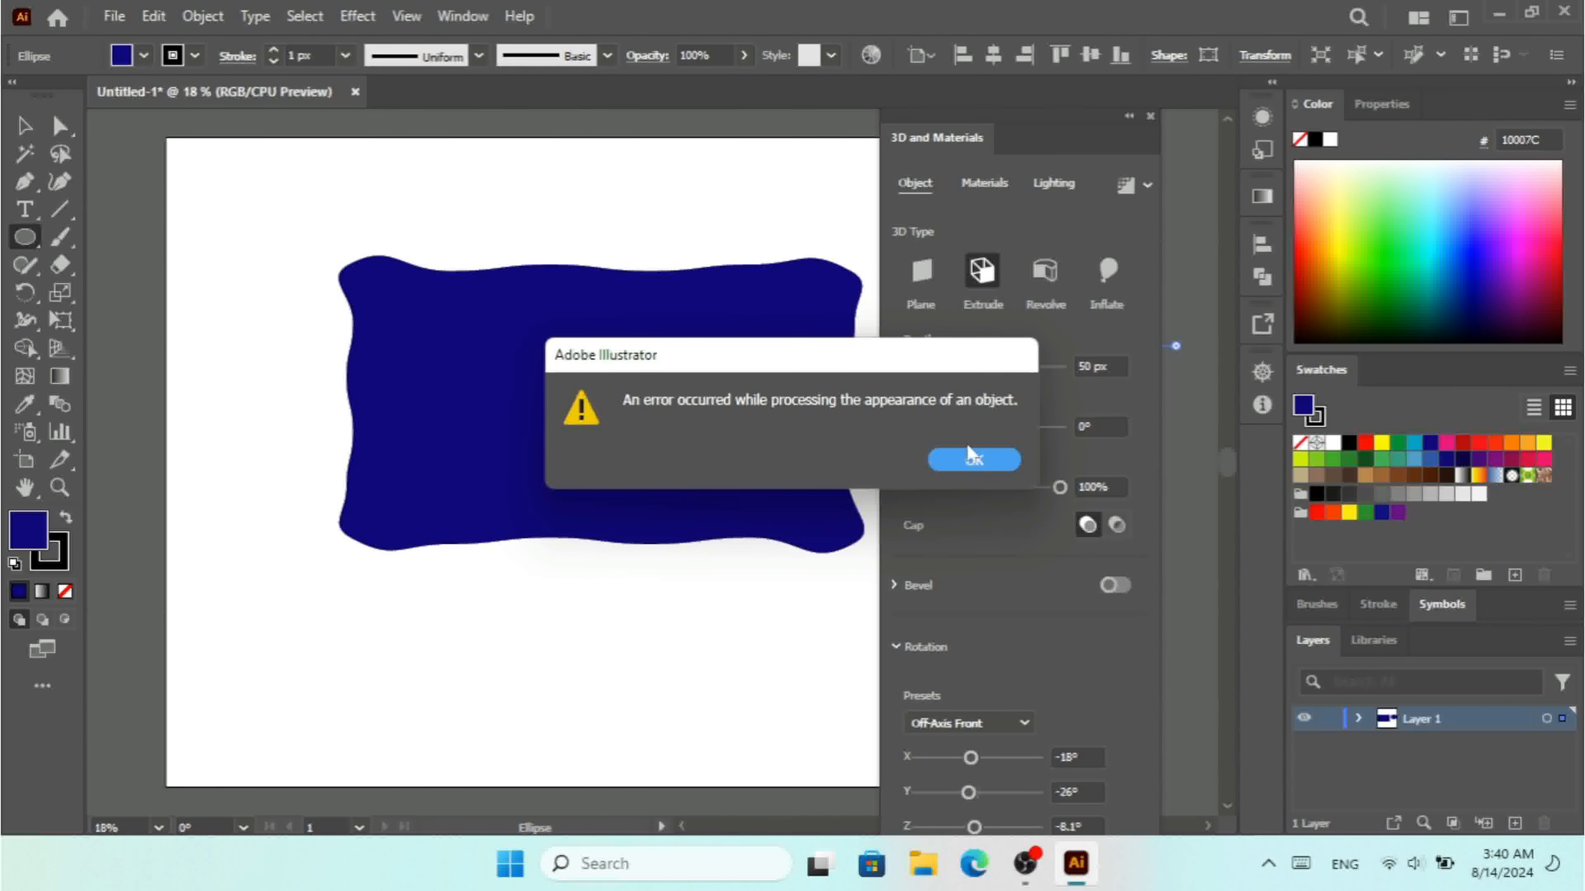
{"action": "left_click", "coordinate": [974, 460]}
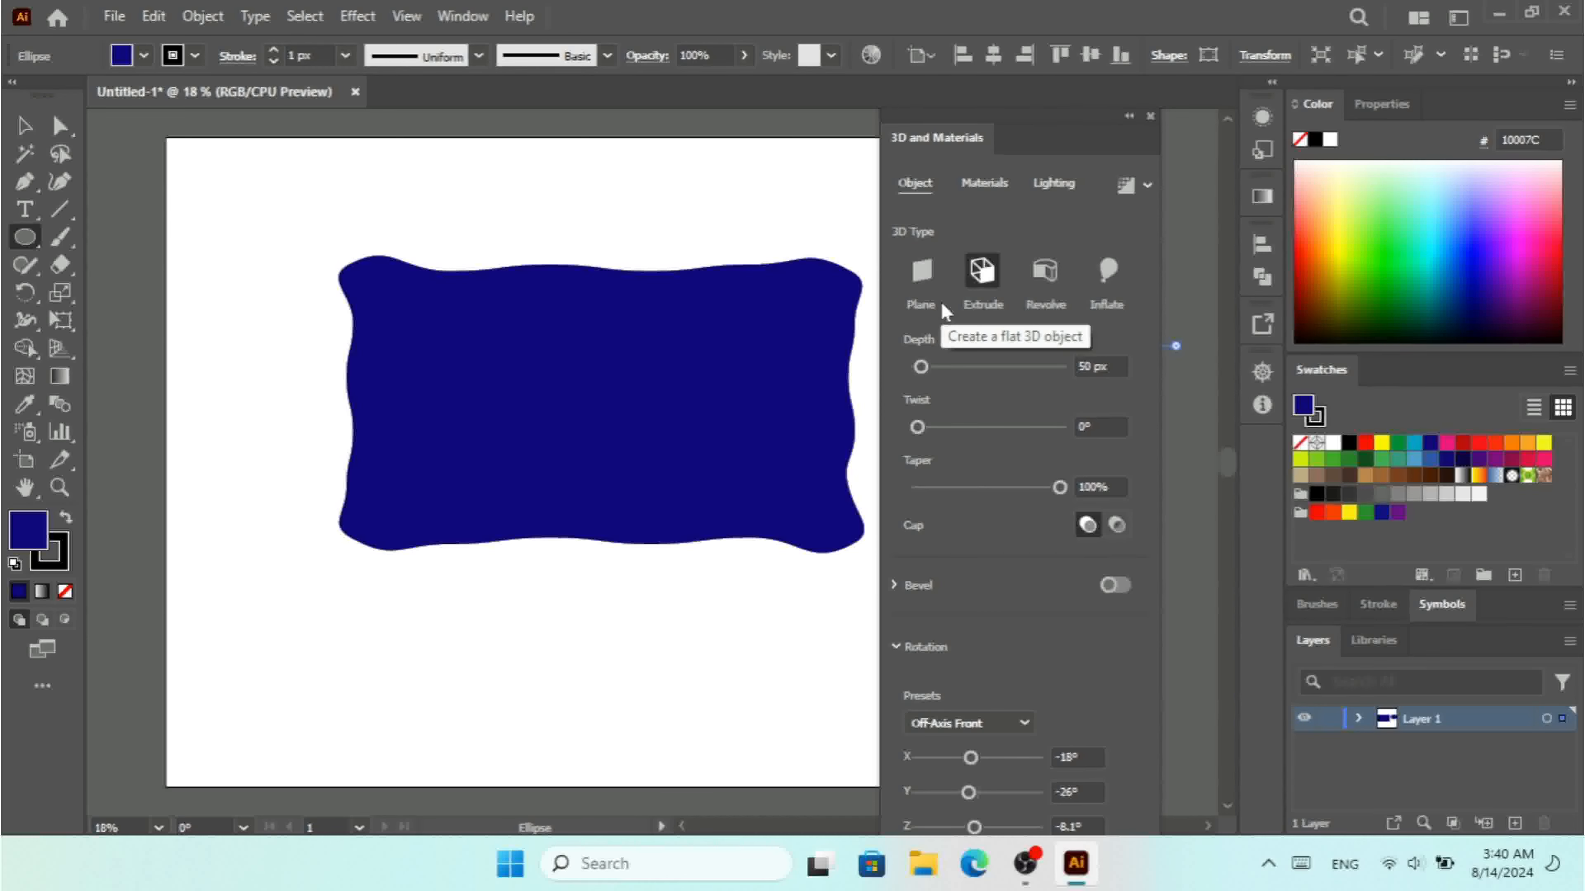
Try the Revolve and Inflate 3D types on the ellipse.
{"action": "left_click", "coordinate": [1041, 280]}
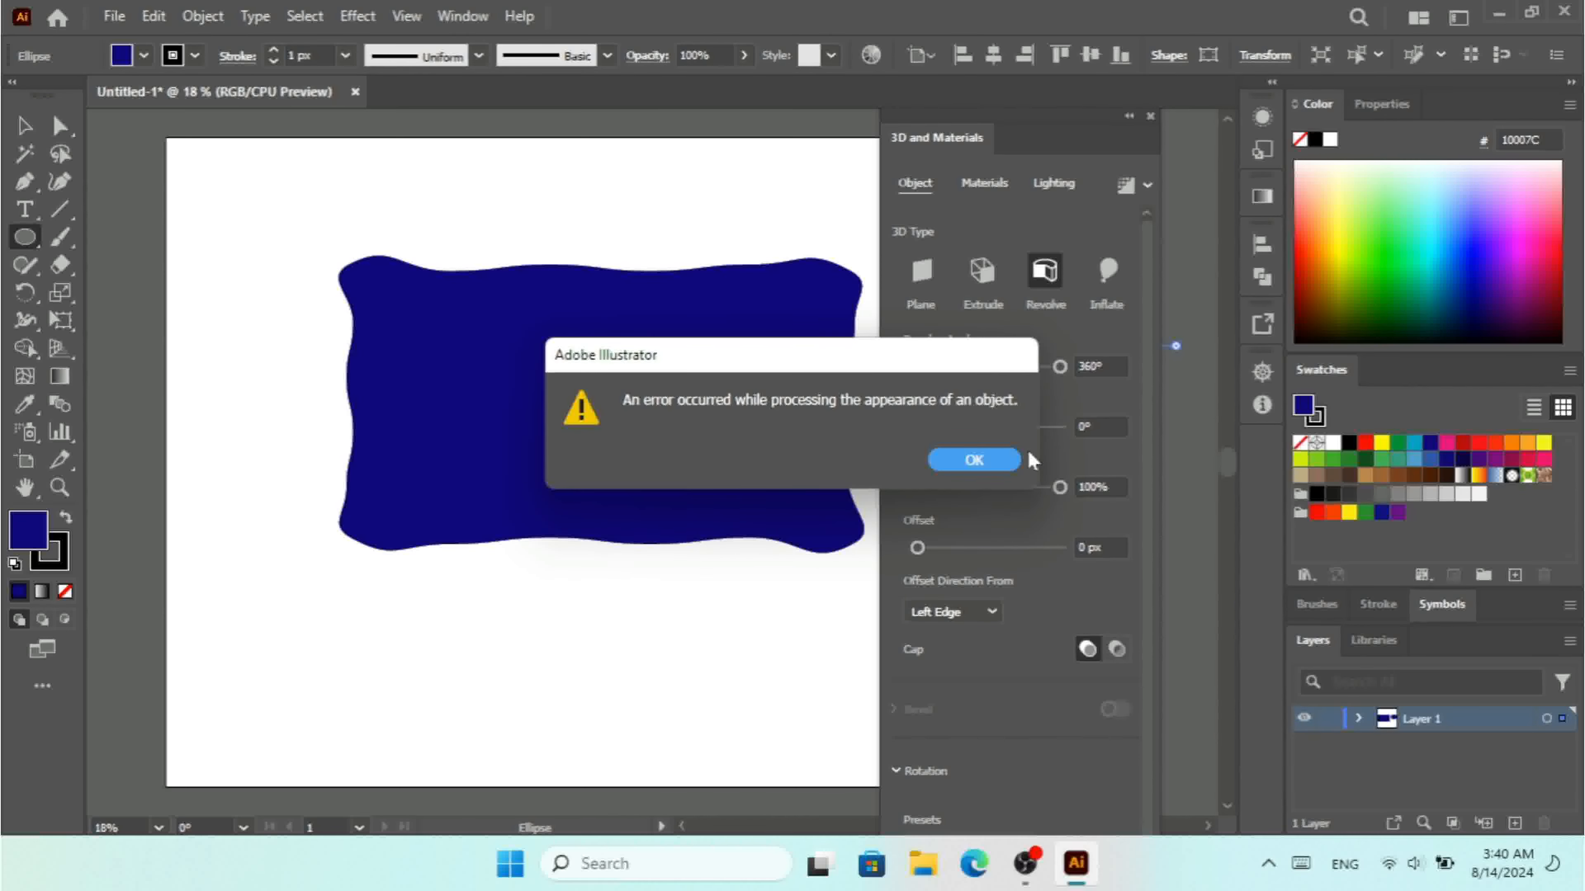
{"action": "left_click", "coordinate": [977, 460]}
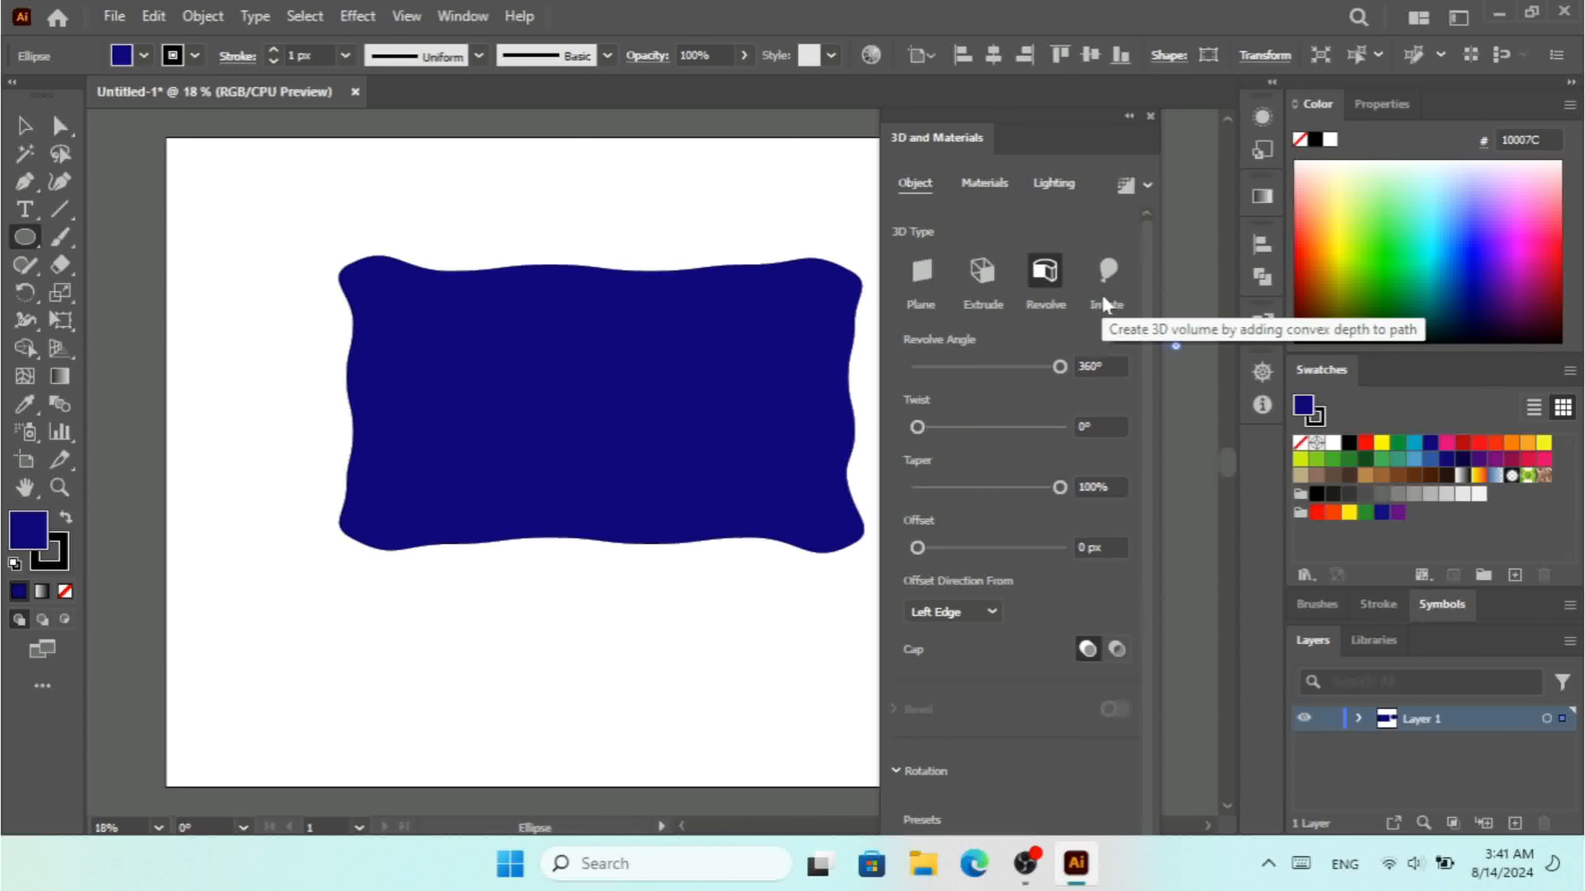
{"action": "left_click", "coordinate": [1108, 275]}
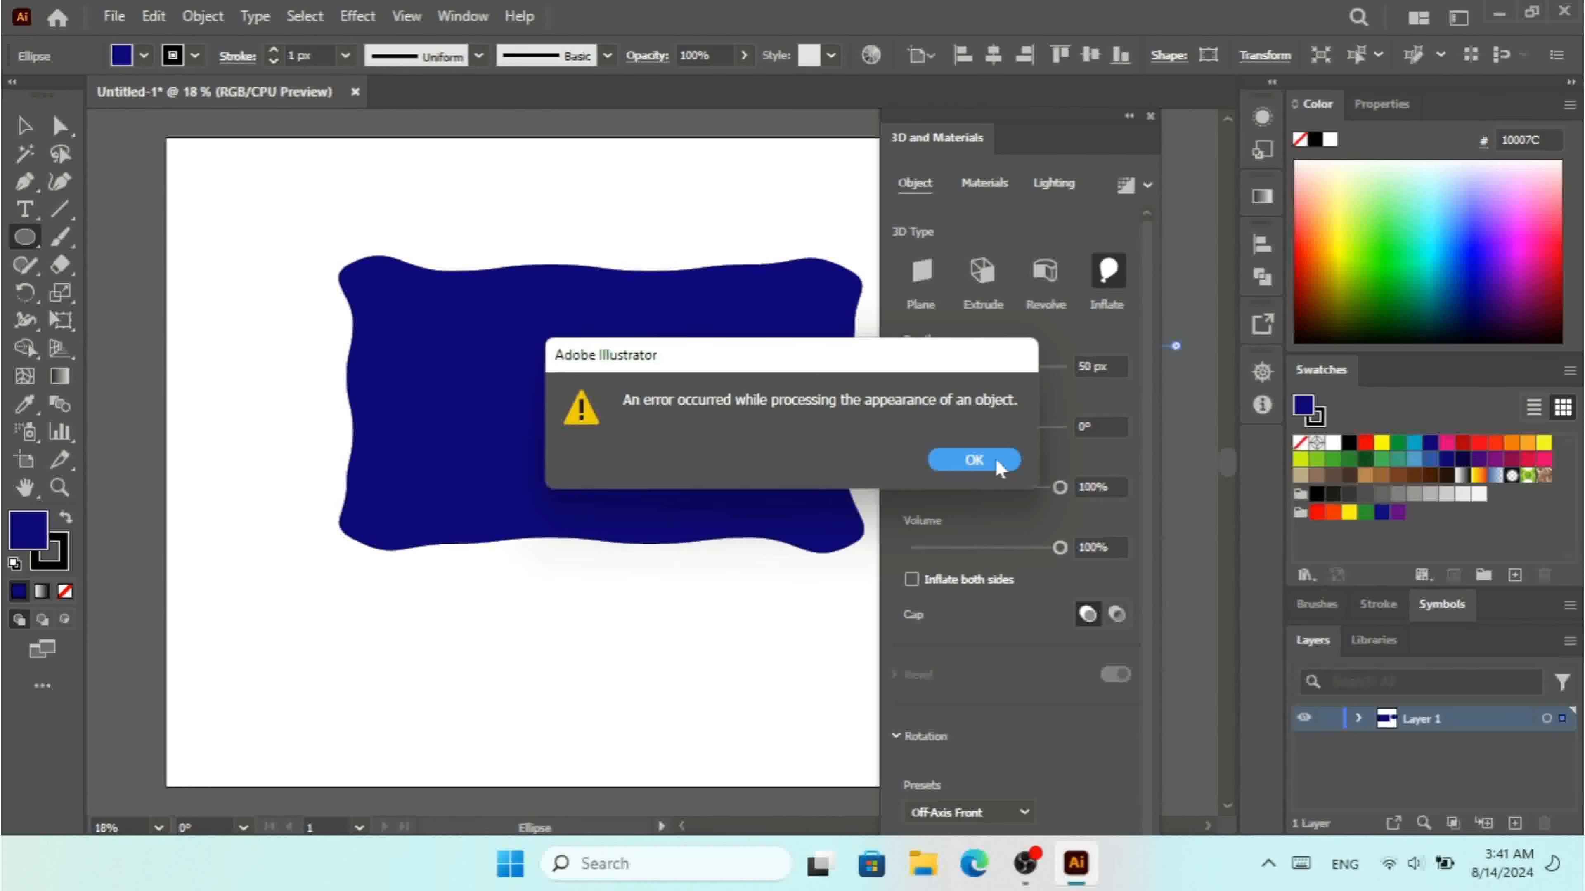
{"action": "left_click", "coordinate": [995, 462]}
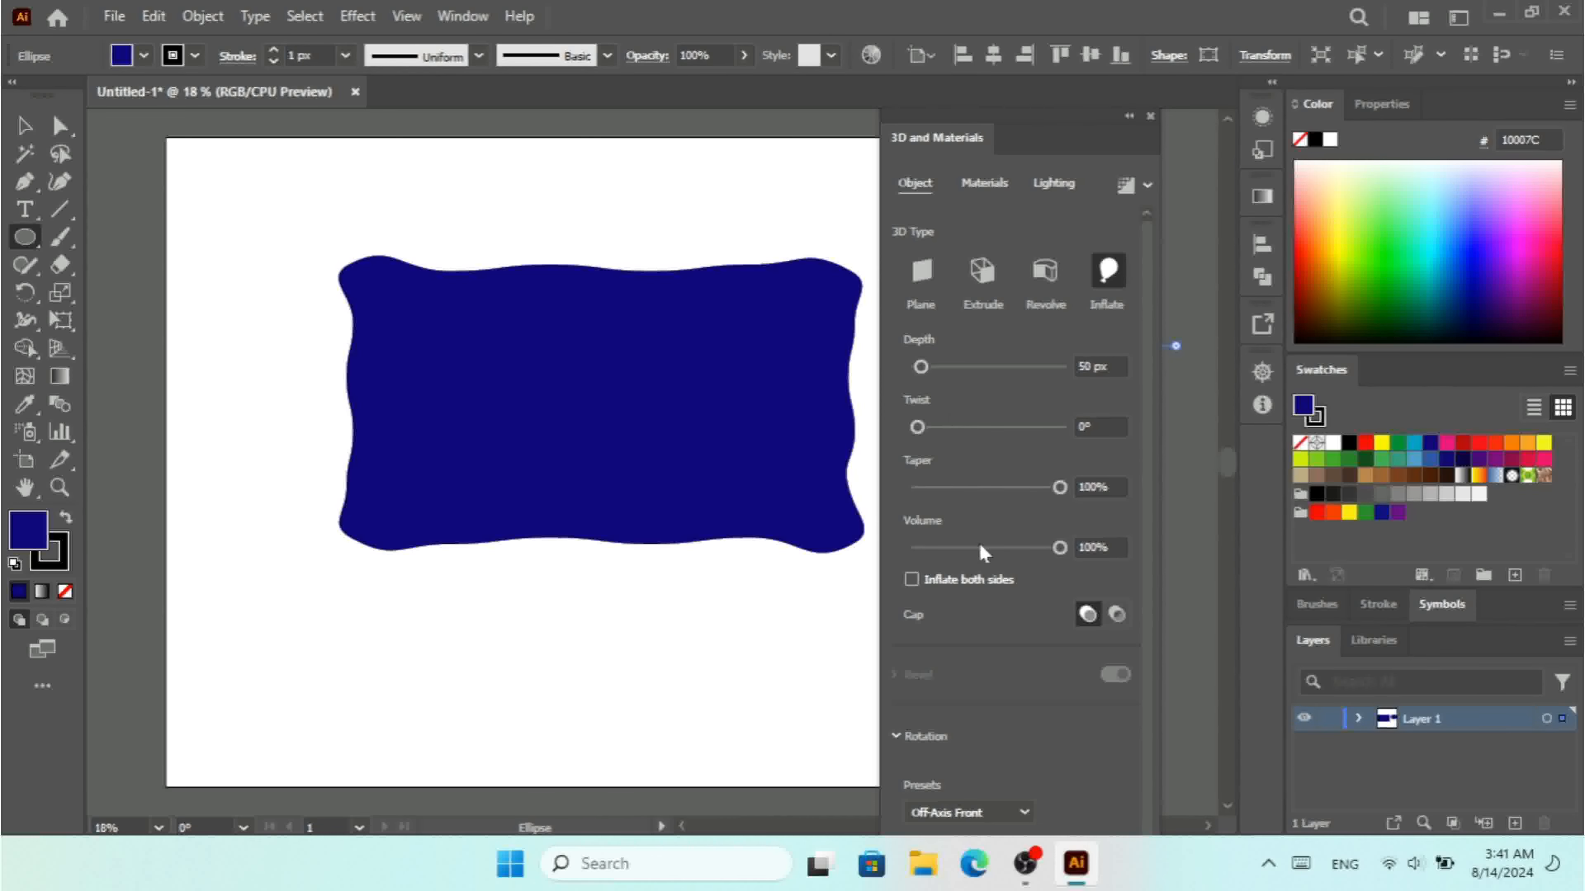
Examine the Inflate object settings and the 3D lighting options, and close the 3D and Materials settings.
{"action": "scroll", "coordinate": [1148, 577], "scroll_direction": "down", "scroll_amount": 1}
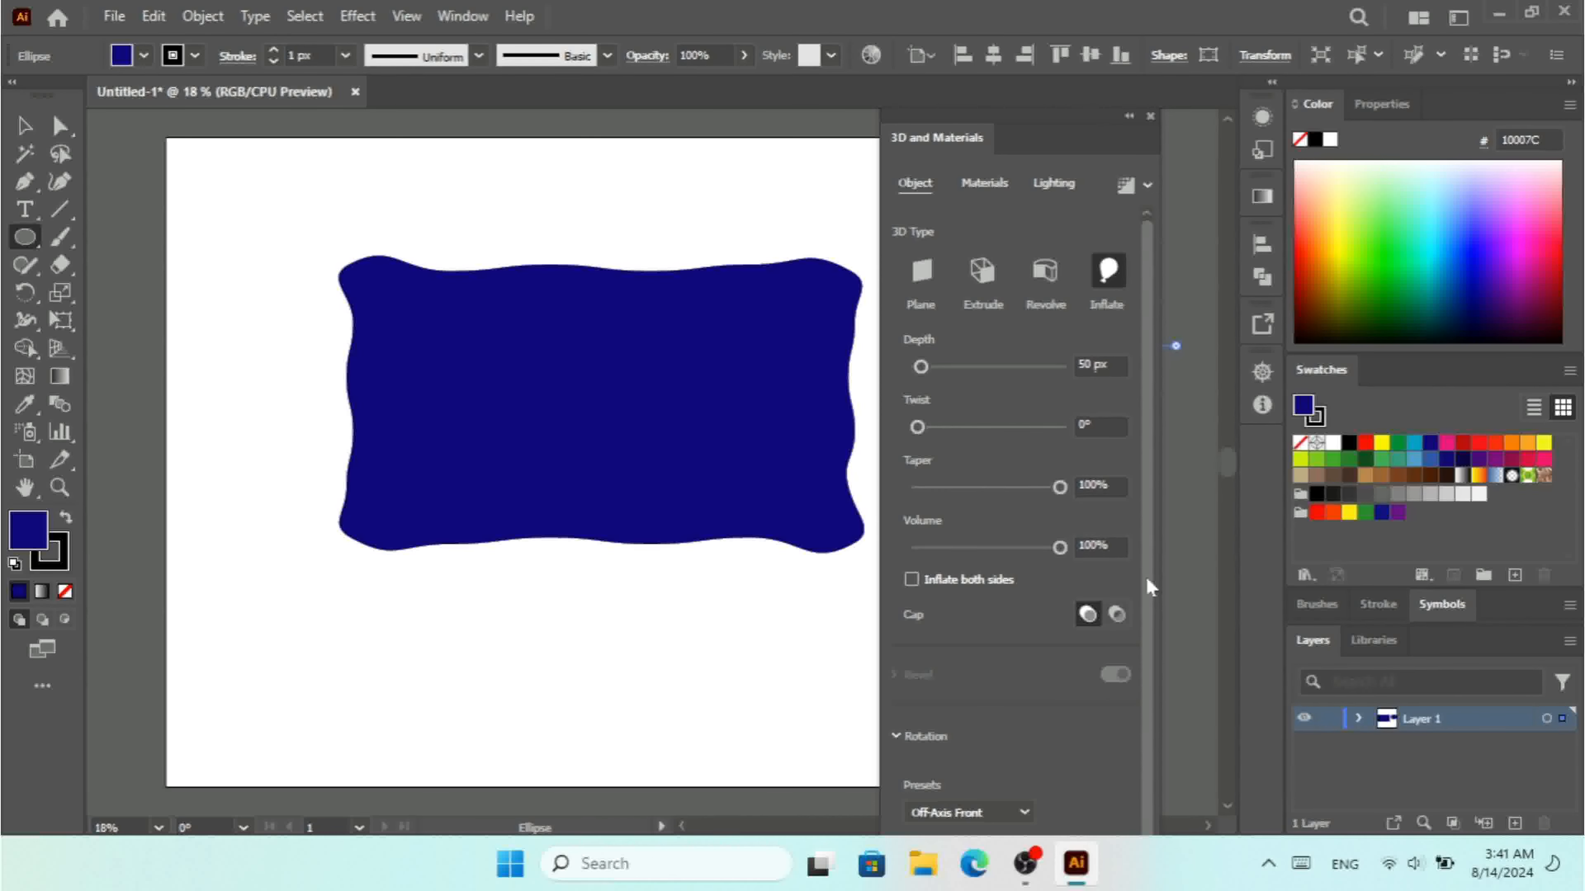
{"action": "scroll", "coordinate": [1147, 511], "scroll_direction": "up", "scroll_amount": 1}
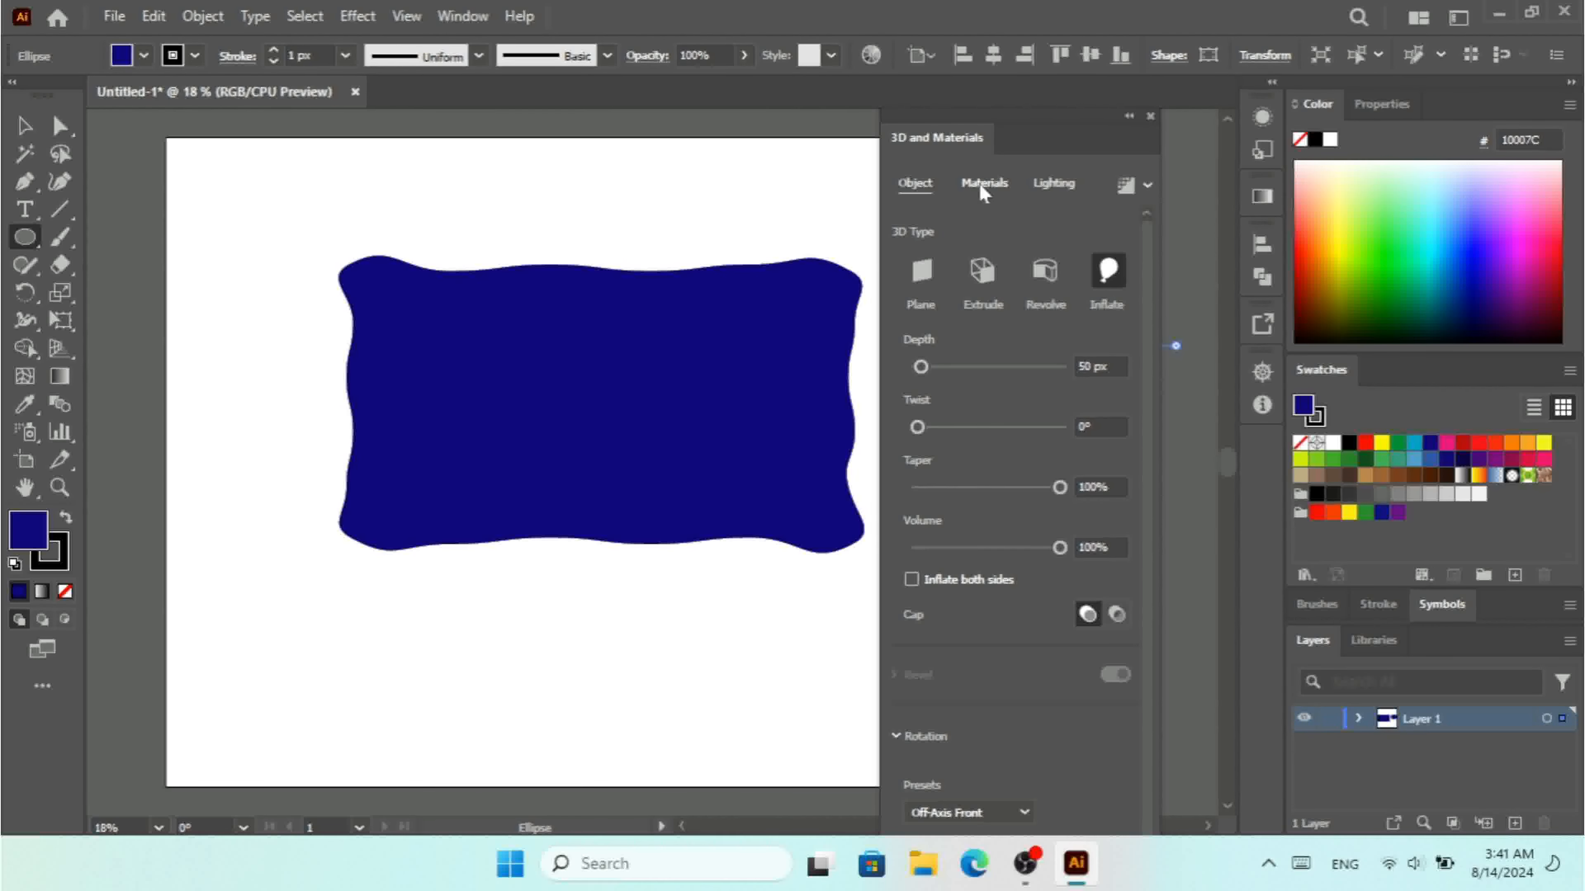
{"action": "left_click", "coordinate": [1054, 193]}
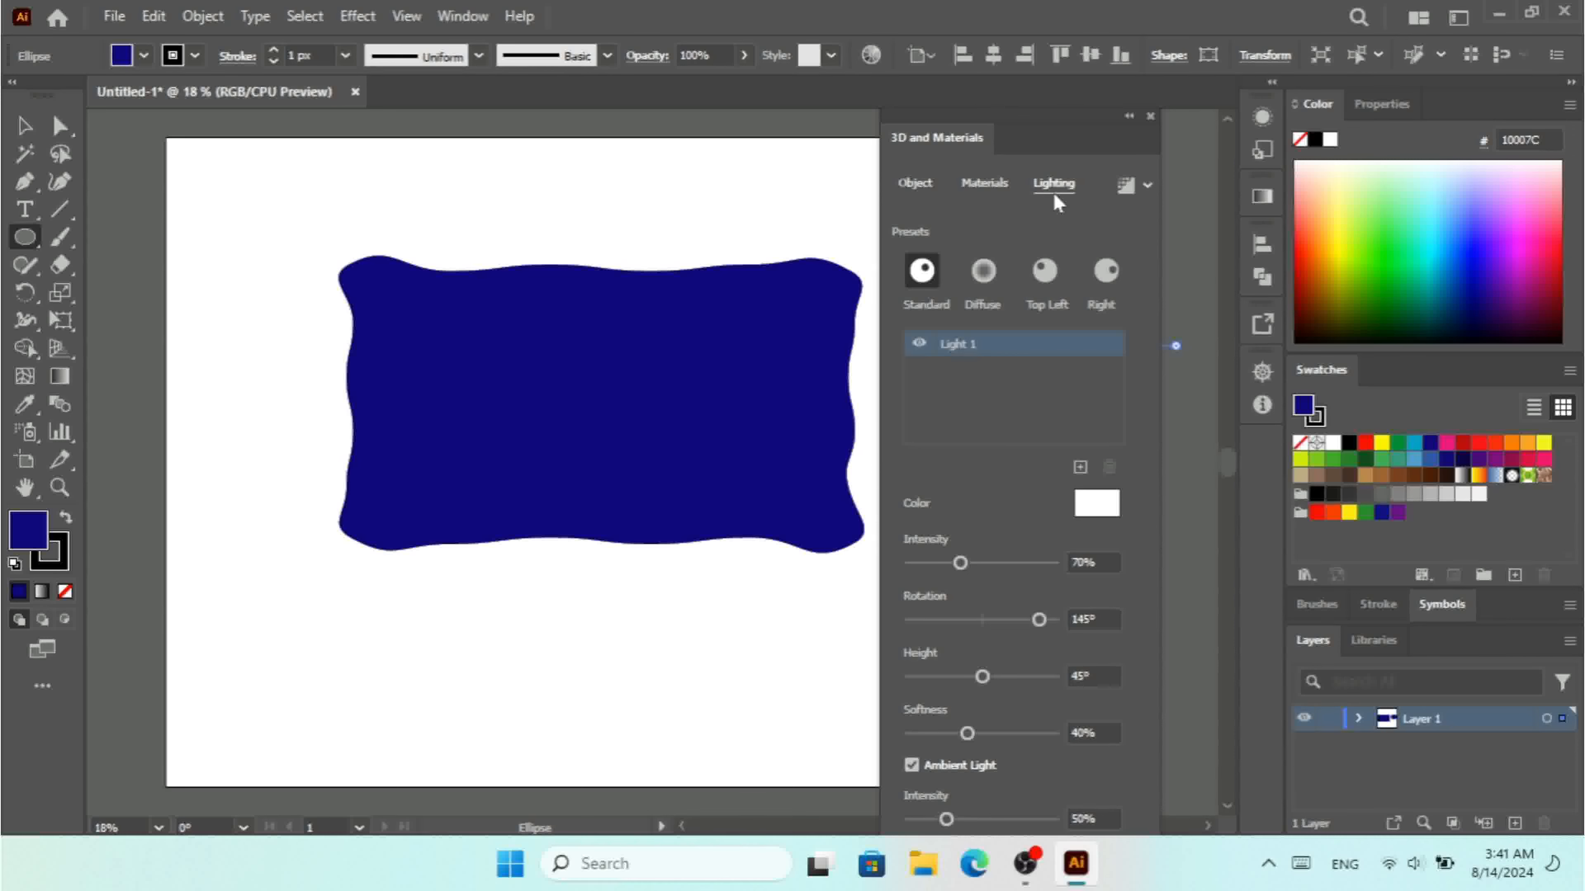
{"action": "left_click", "coordinate": [1149, 117]}
Try the classic 3D Extrude & Bevel effect on the ellipse with the Off-Axis Left position.
{"action": "left_click", "coordinate": [338, 20]}
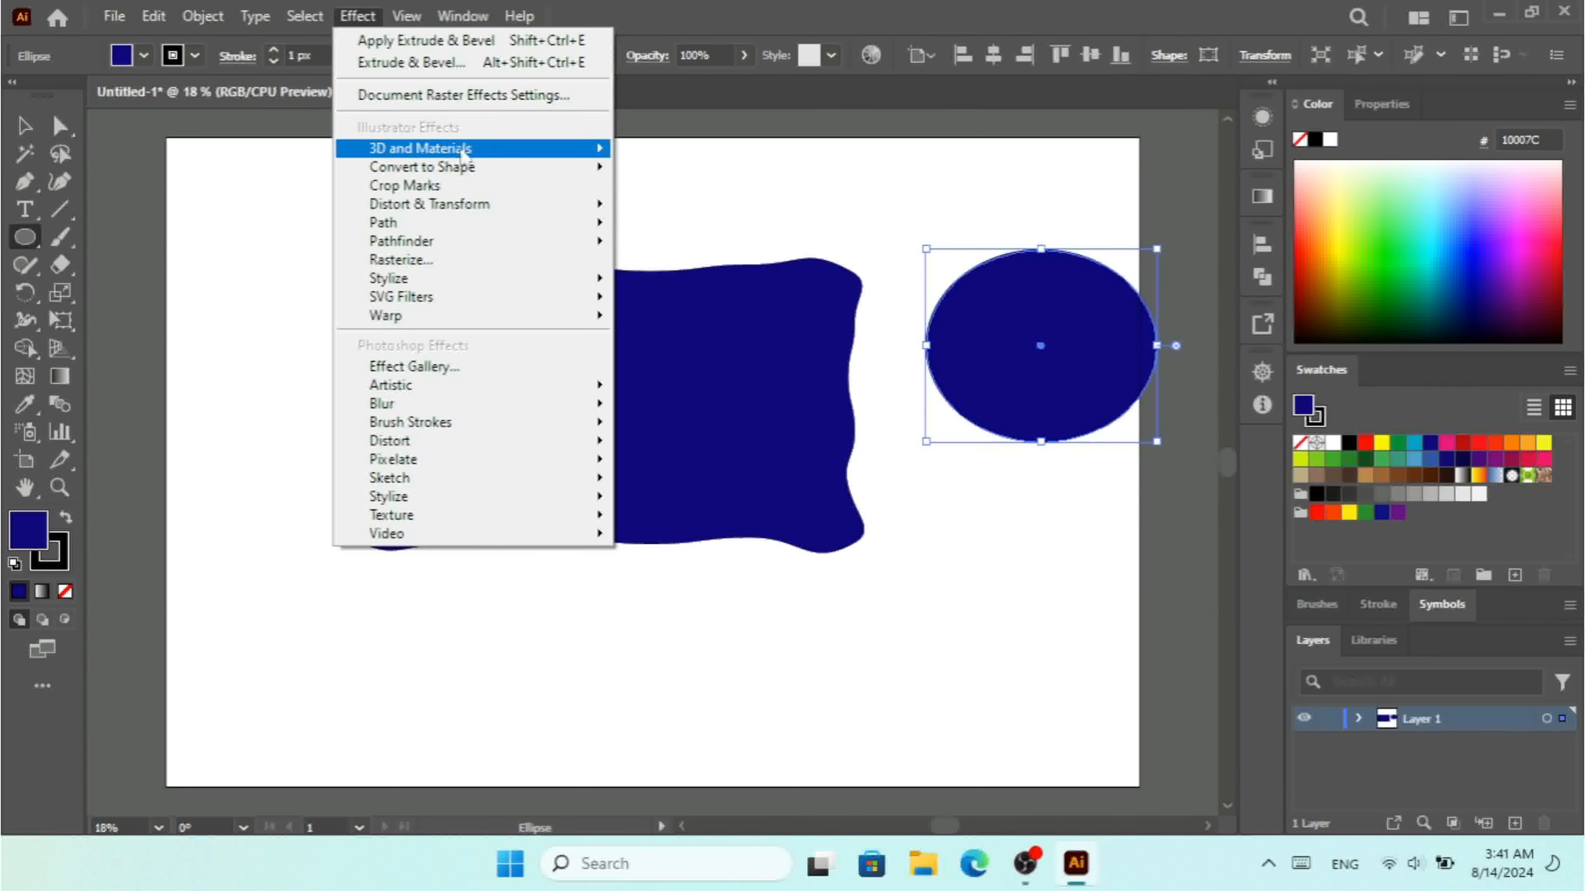
{"action": "mouse_move", "coordinate": [467, 150]}
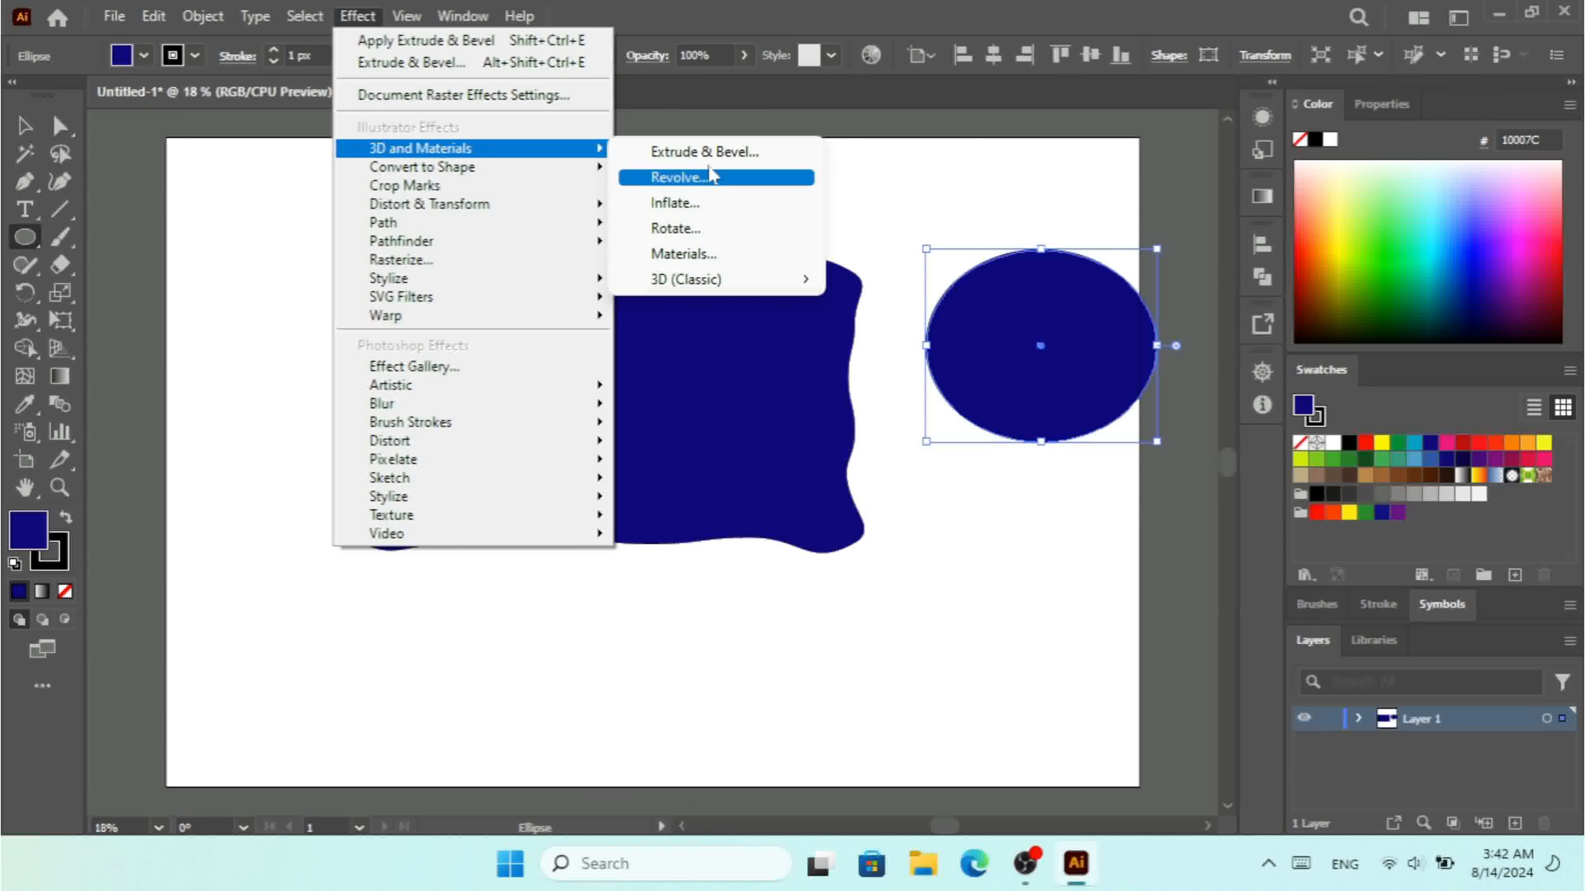
{"action": "mouse_move", "coordinate": [730, 293]}
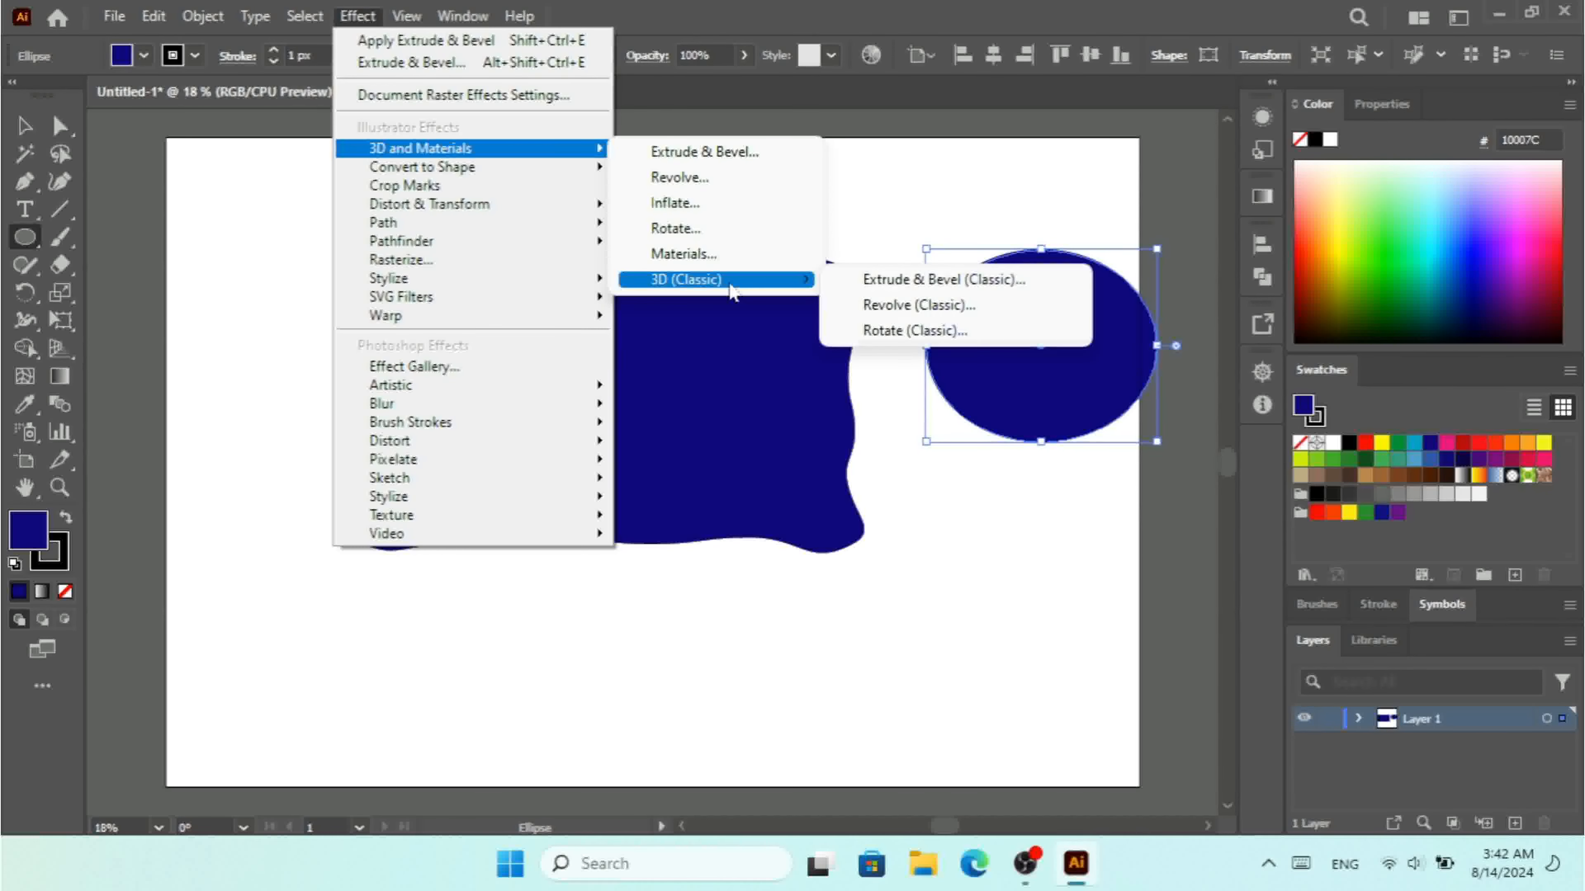
{"action": "left_click", "coordinate": [881, 284]}
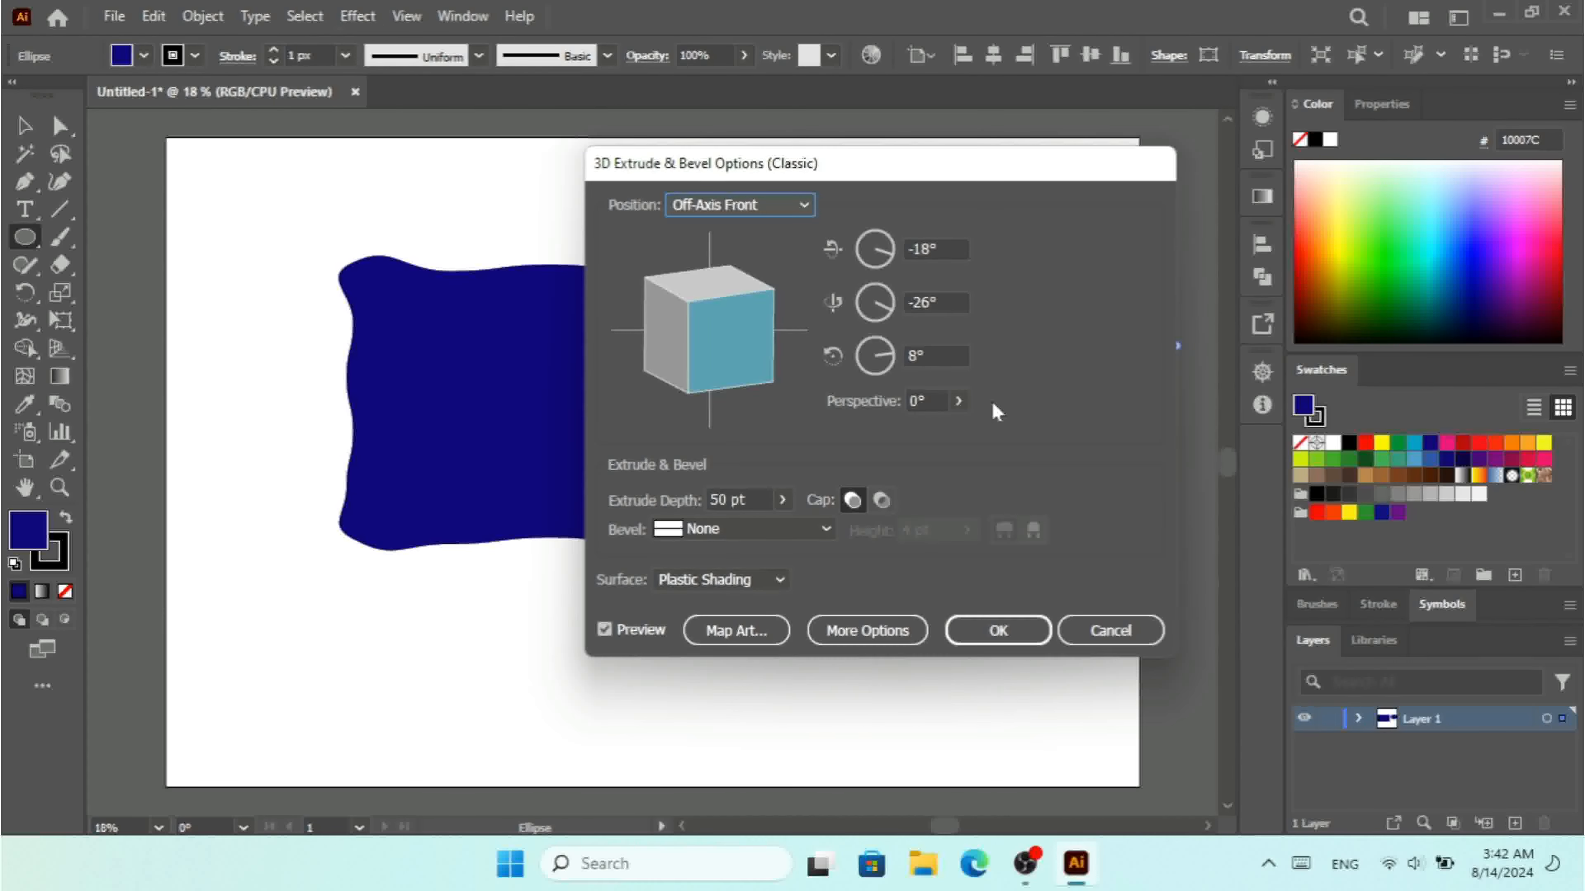
{"action": "left_click_drag", "start_coordinate": [858, 164], "coordinate": [970, 144]}
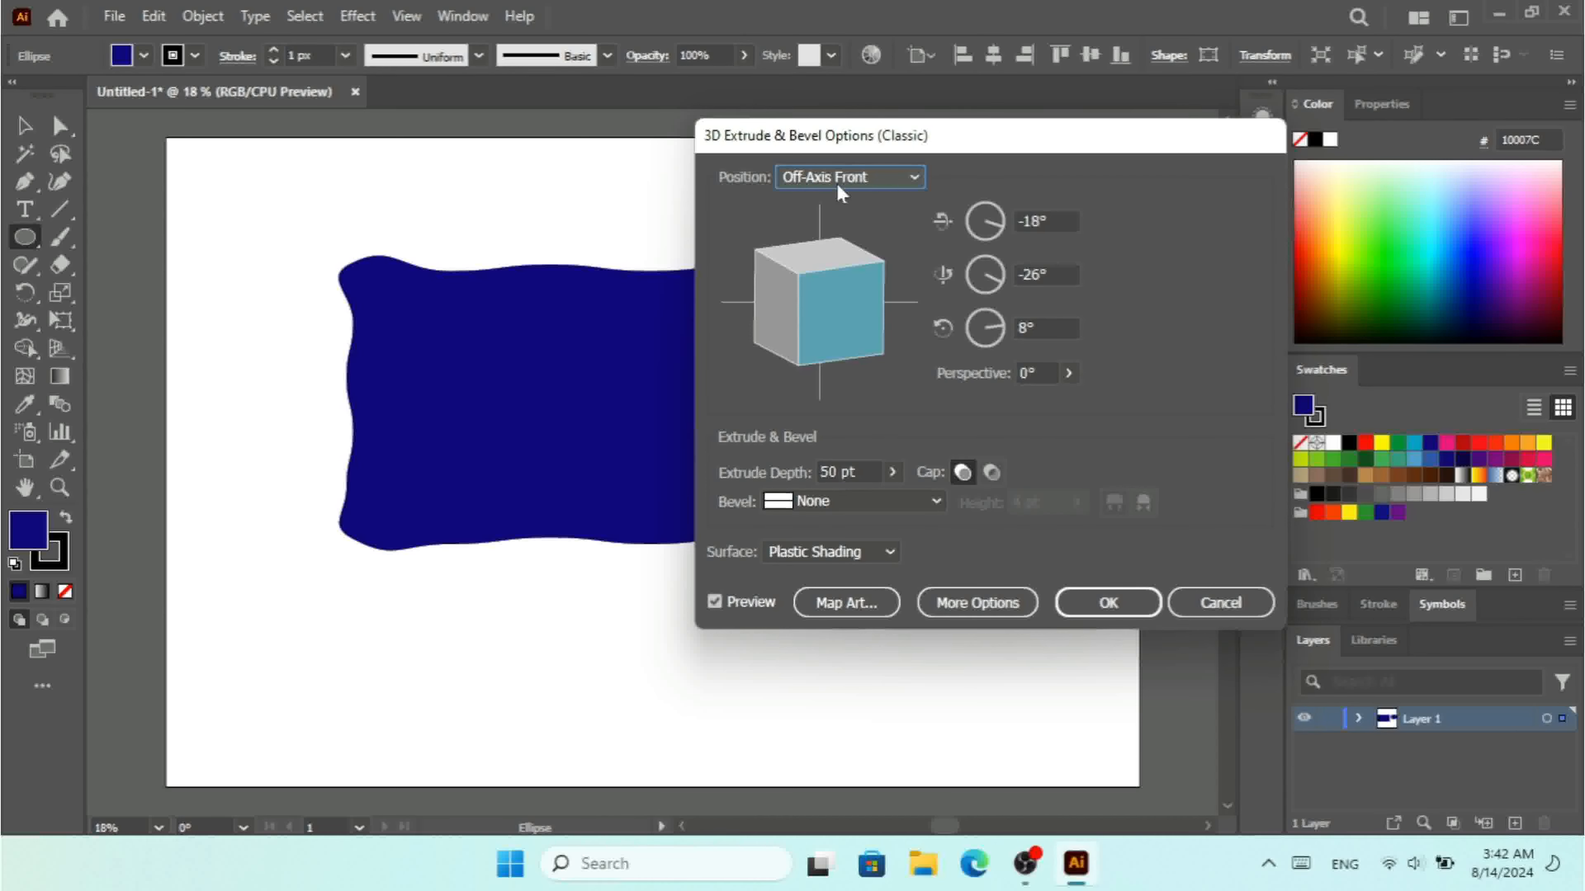
{"action": "left_click", "coordinate": [861, 179]}
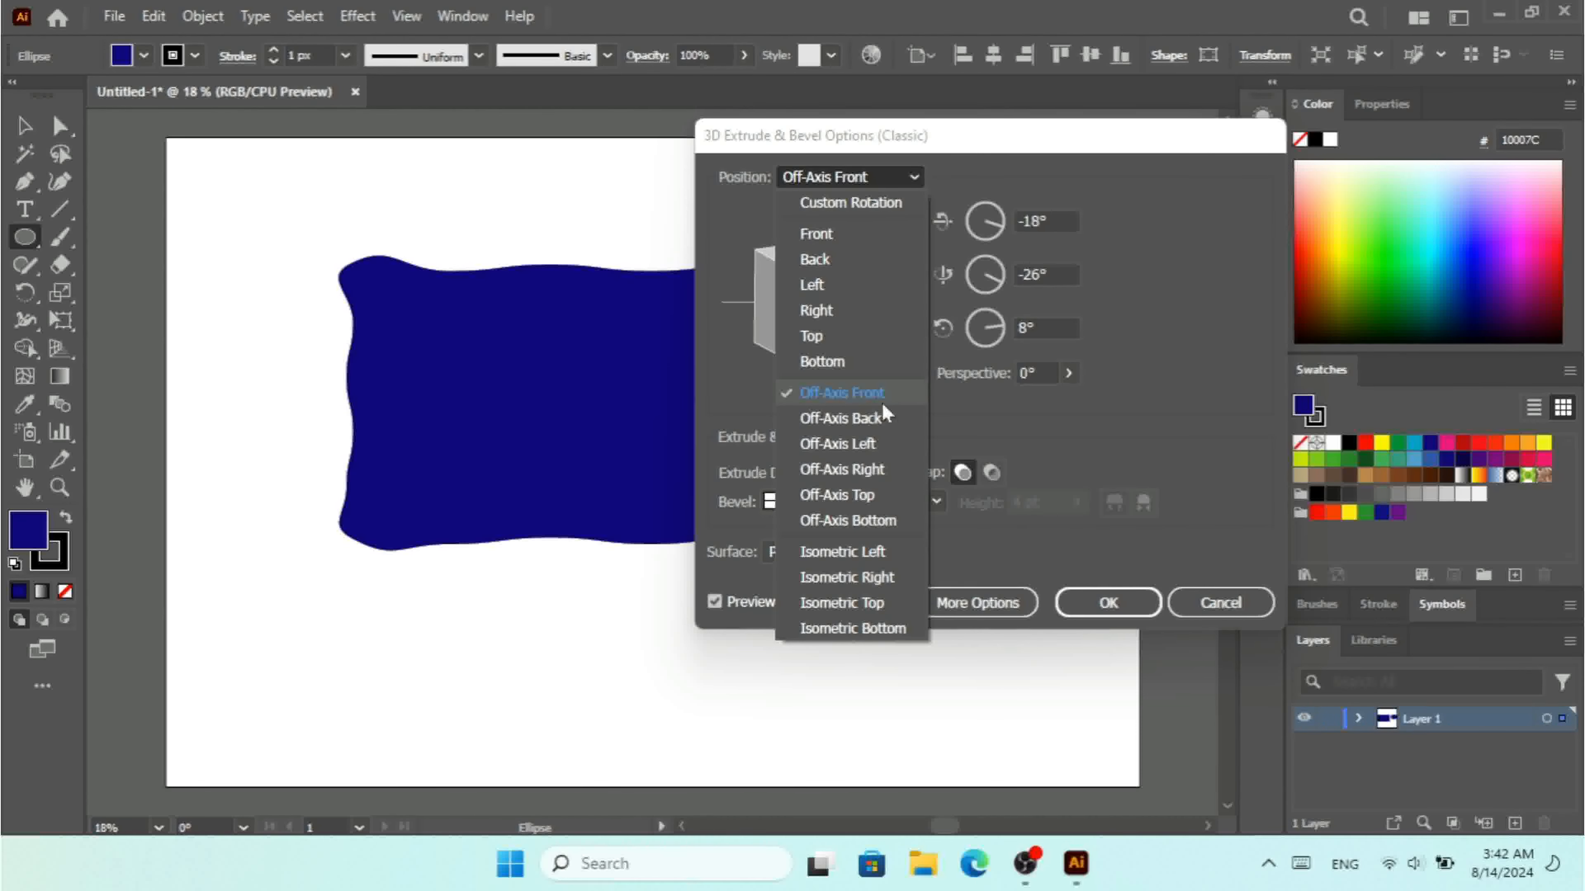
{"action": "left_click", "coordinate": [886, 443]}
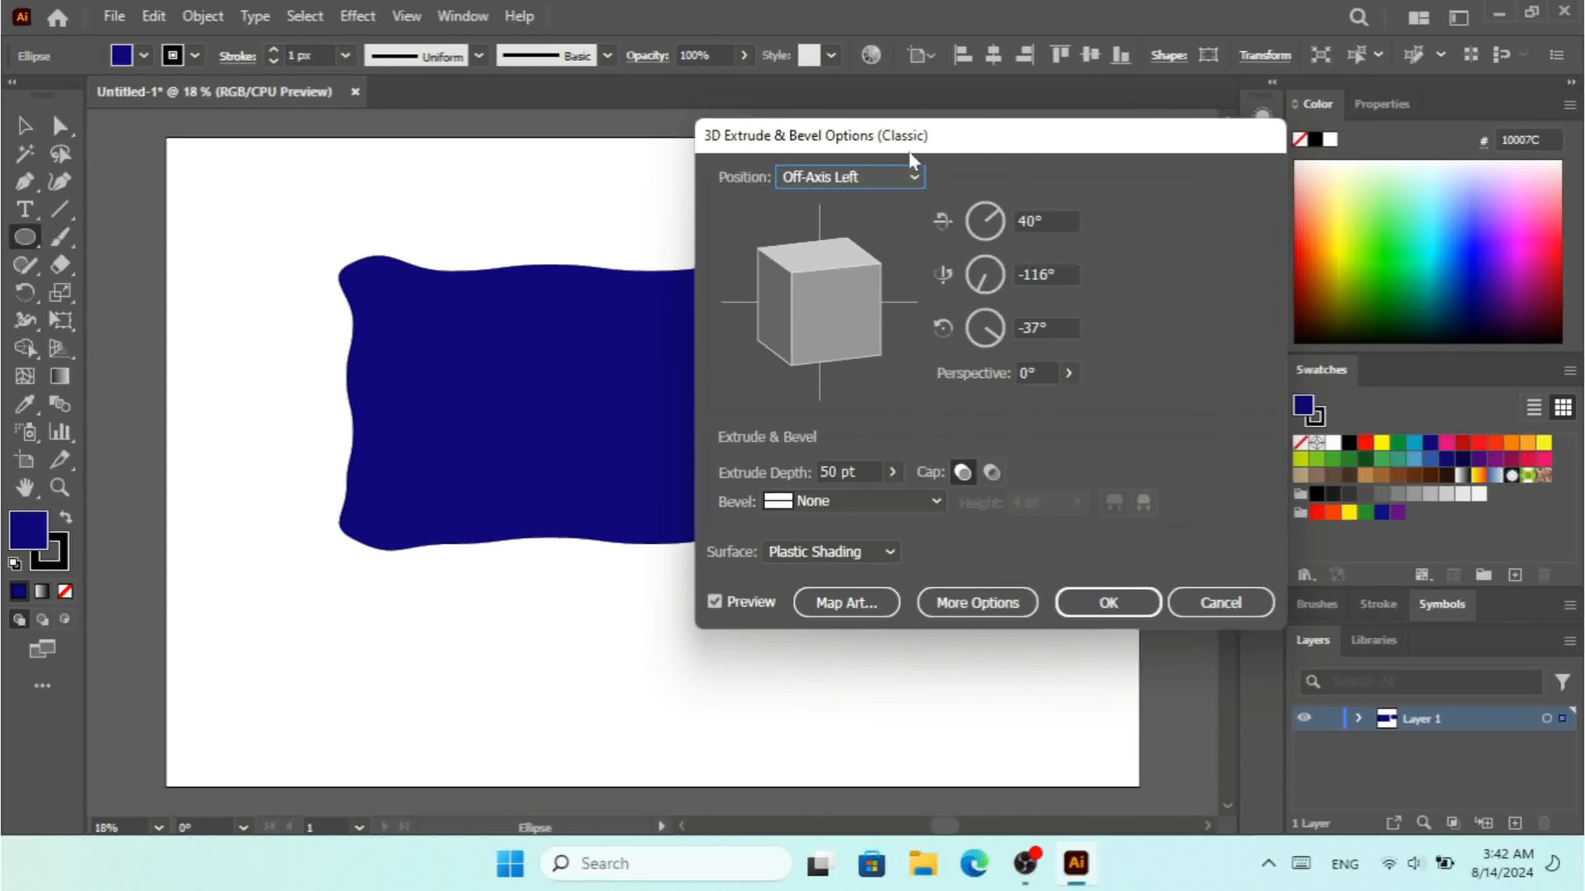
Try an extrude depth of 778 pt on the ellipse.
{"action": "left_click_drag", "start_coordinate": [910, 152], "coordinate": [397, 150]}
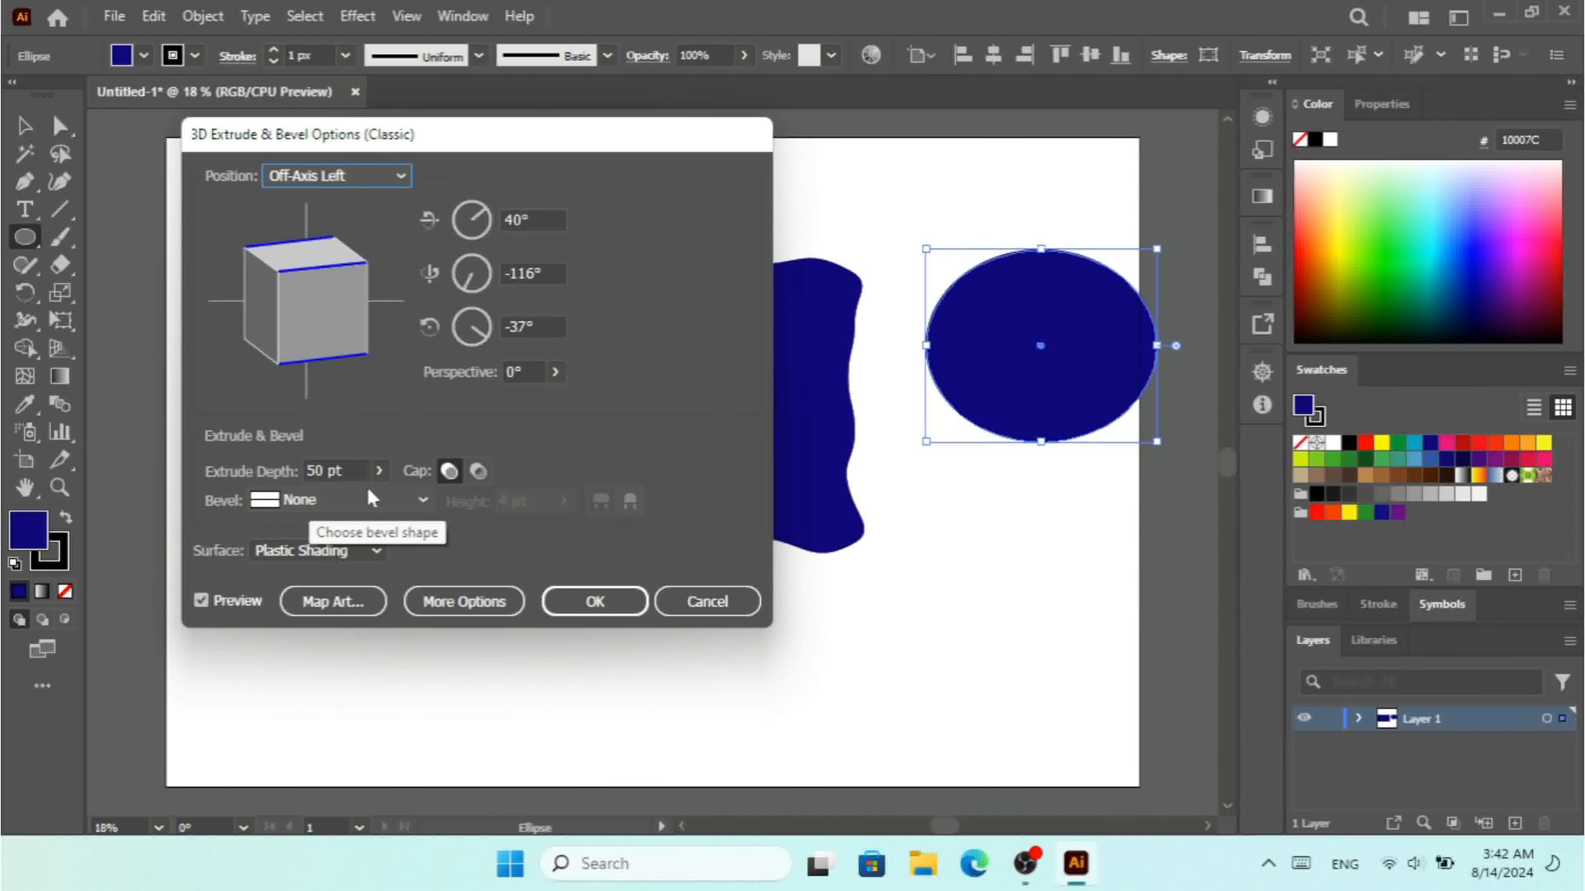
{"action": "left_click", "coordinate": [379, 472]}
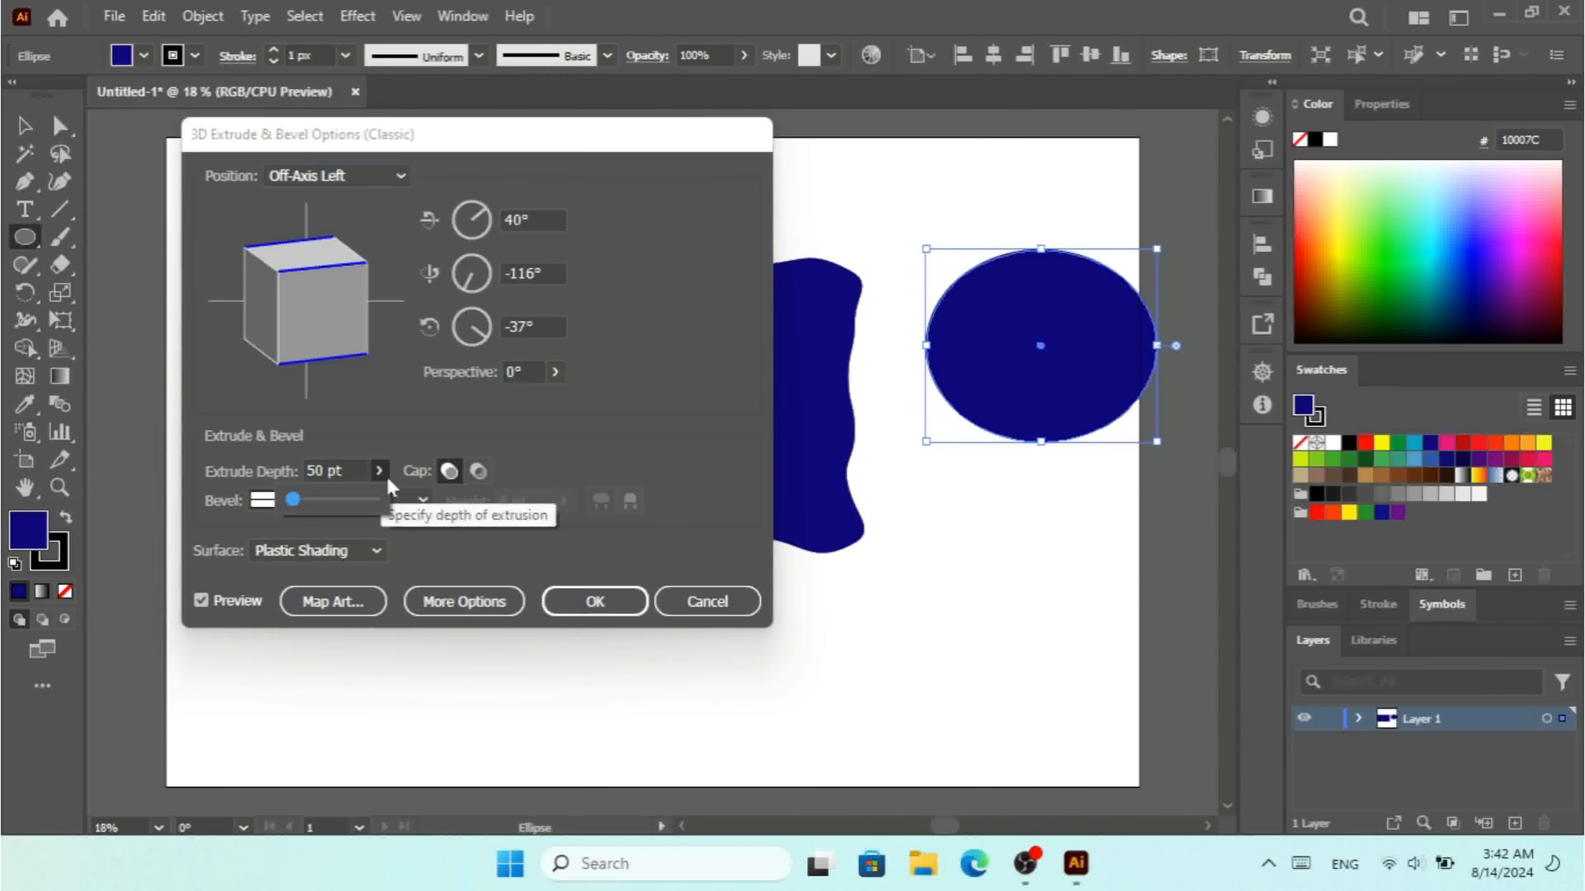
{"action": "left_click_drag", "start_coordinate": [293, 502], "coordinate": [324, 502]}
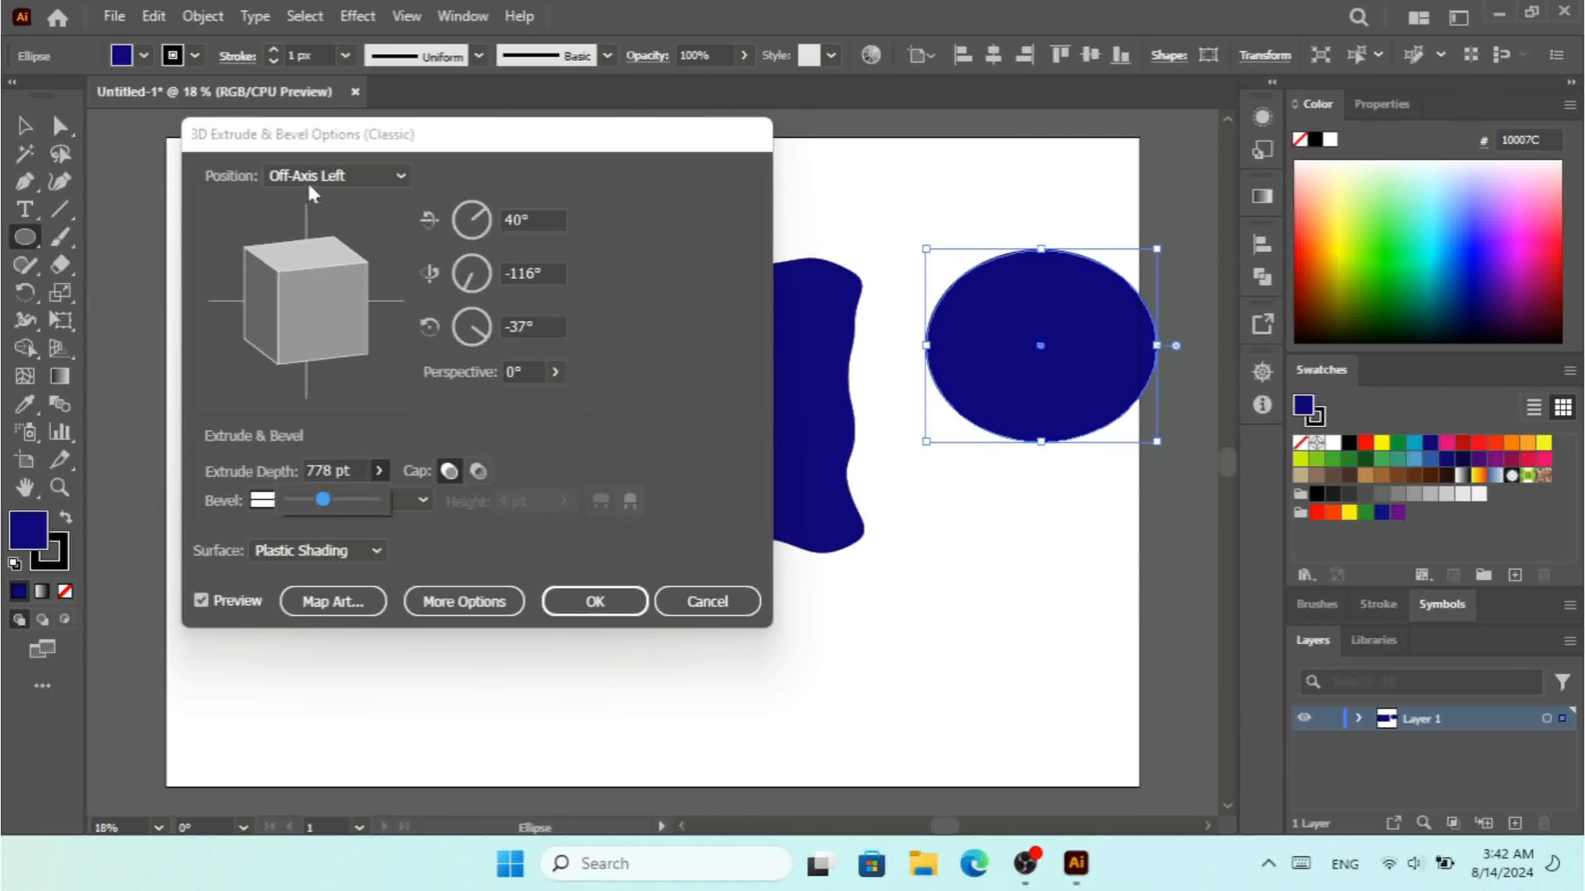
Try the Front, Back and Top positions and a custom rotation on the ellipse, and cancel the classic 3D effect.
{"action": "left_click", "coordinate": [321, 178]}
{"action": "left_click", "coordinate": [324, 234]}
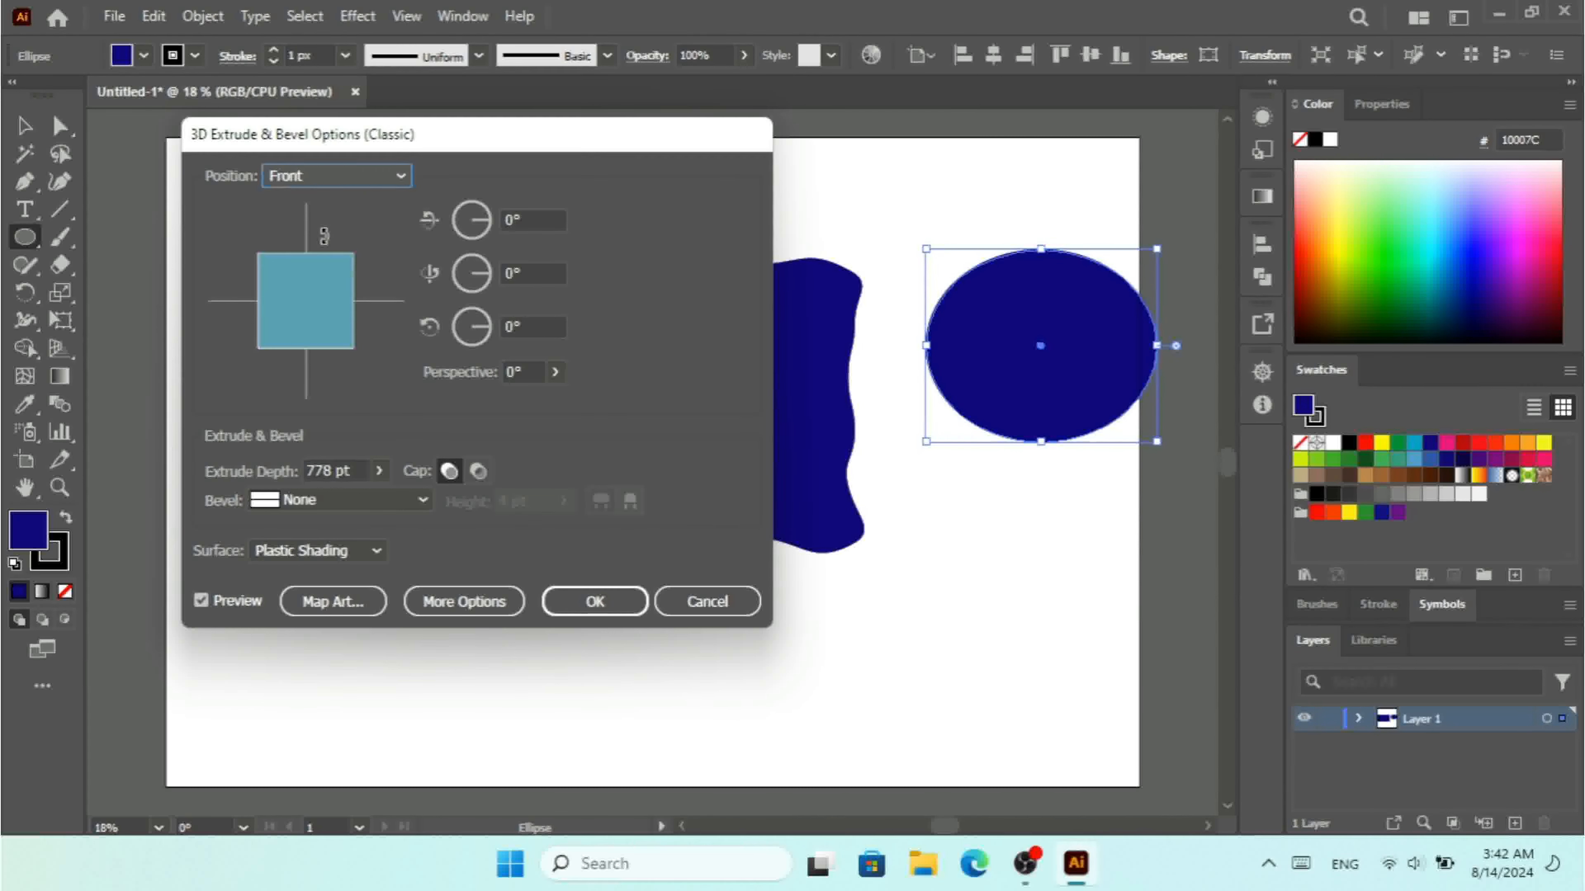
{"action": "left_click_drag", "start_coordinate": [304, 279], "coordinate": [264, 262]}
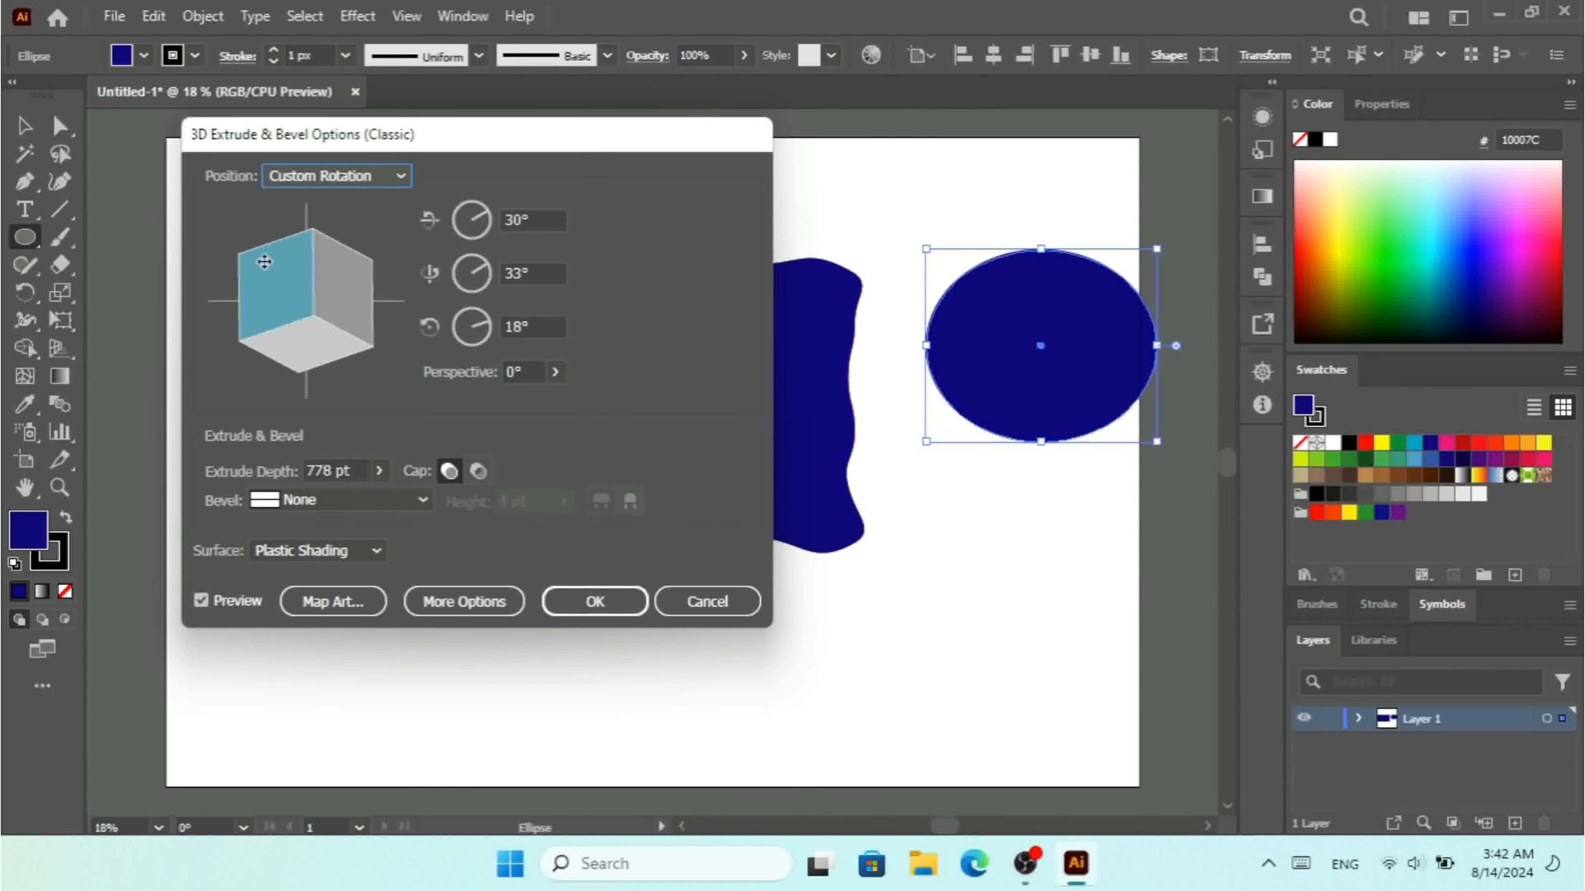
{"action": "left_click", "coordinate": [322, 180]}
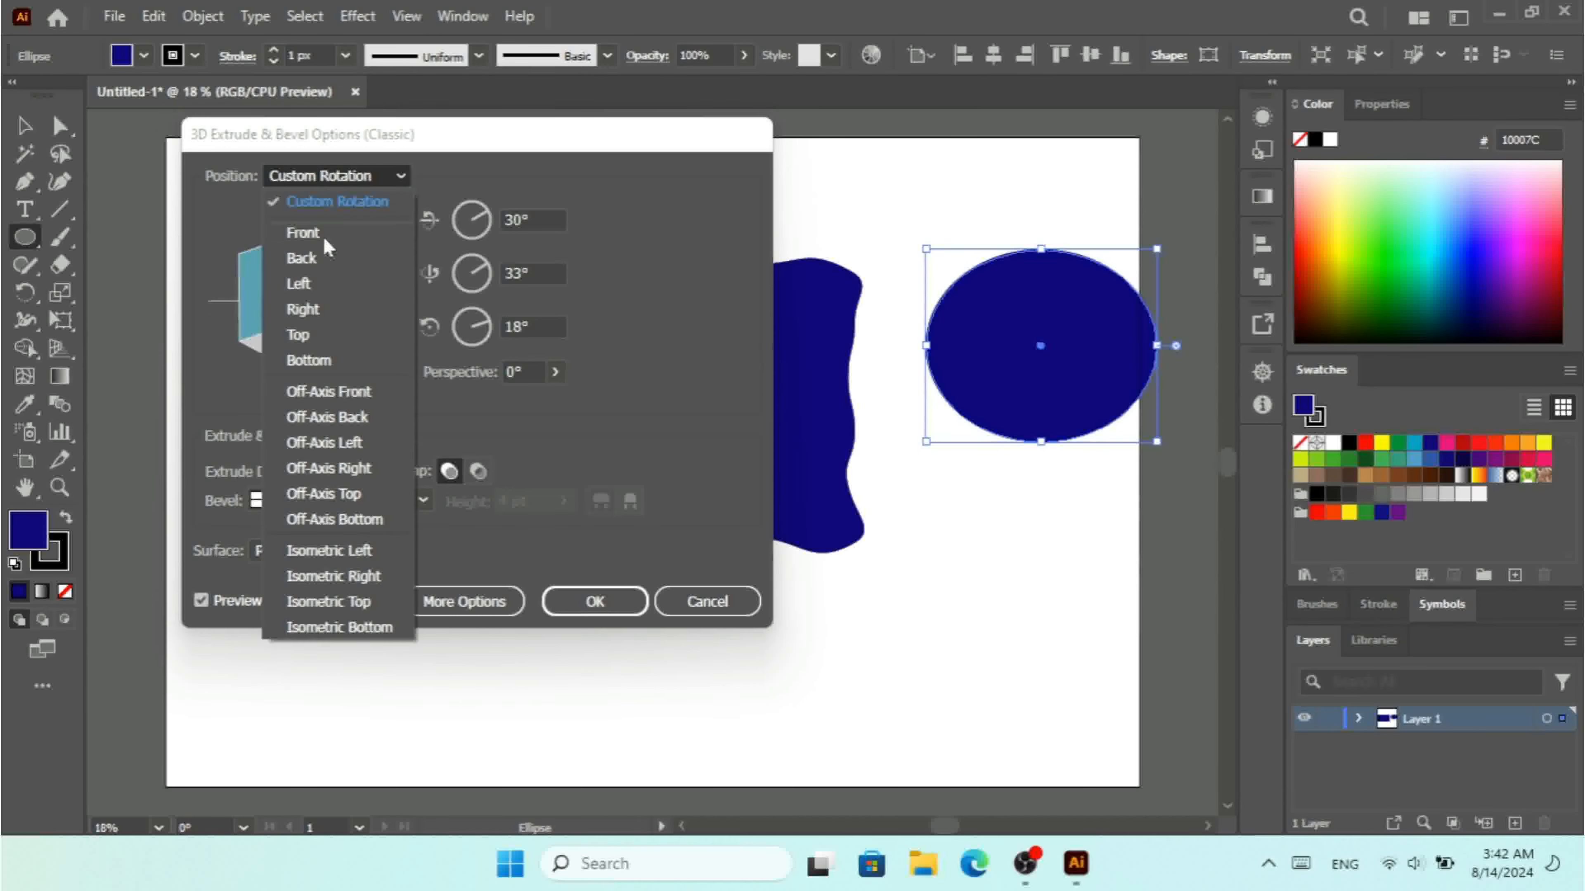
{"action": "left_click", "coordinate": [324, 266]}
{"action": "left_click", "coordinate": [340, 186]}
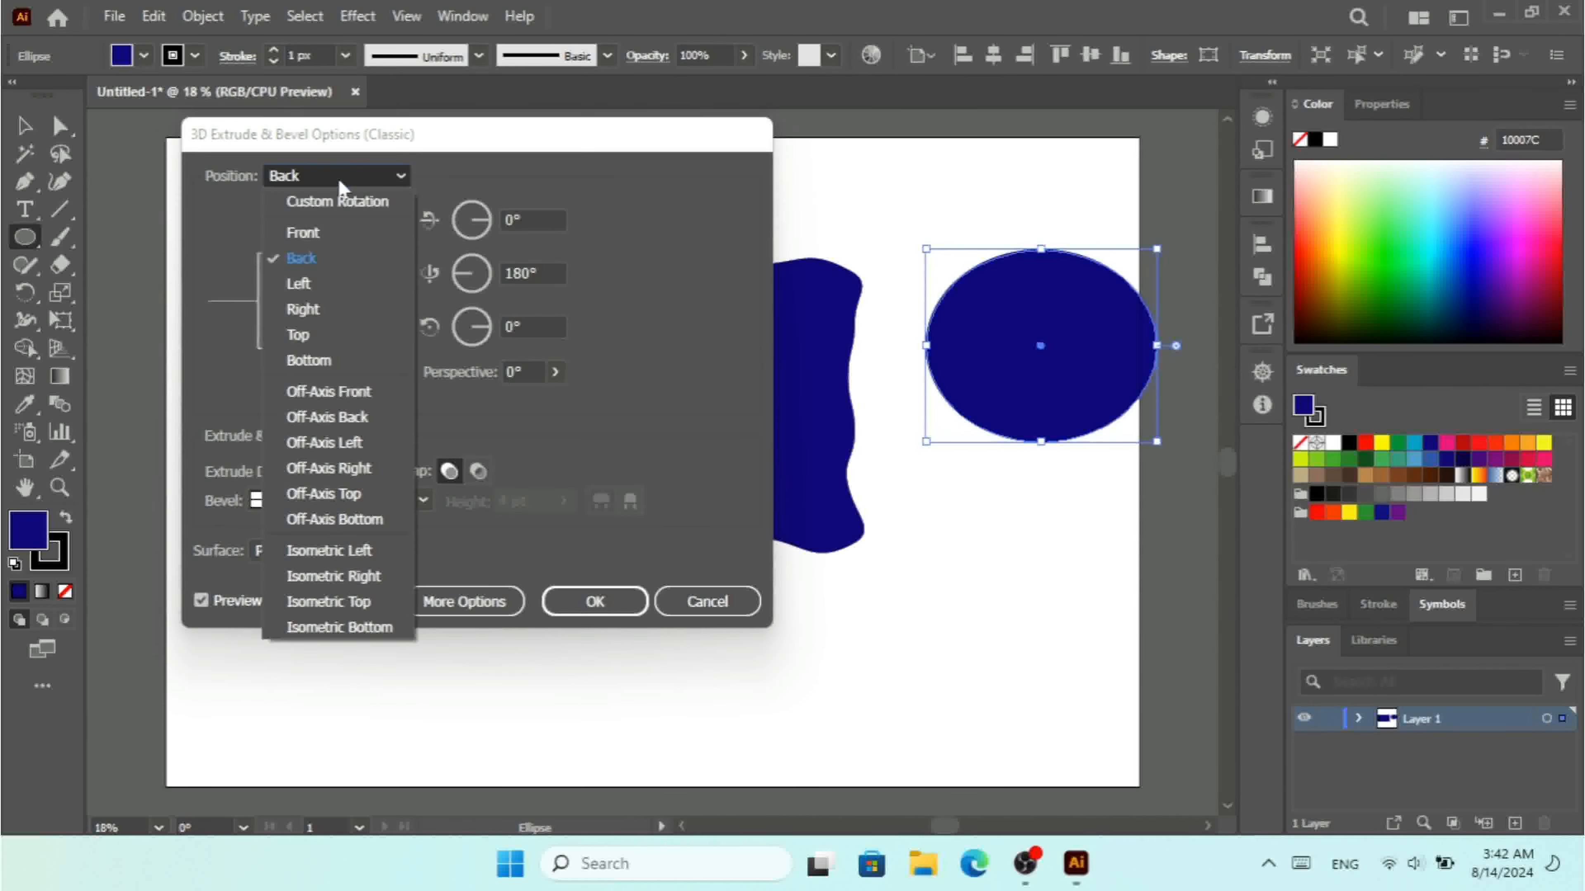
{"action": "left_click", "coordinate": [332, 337]}
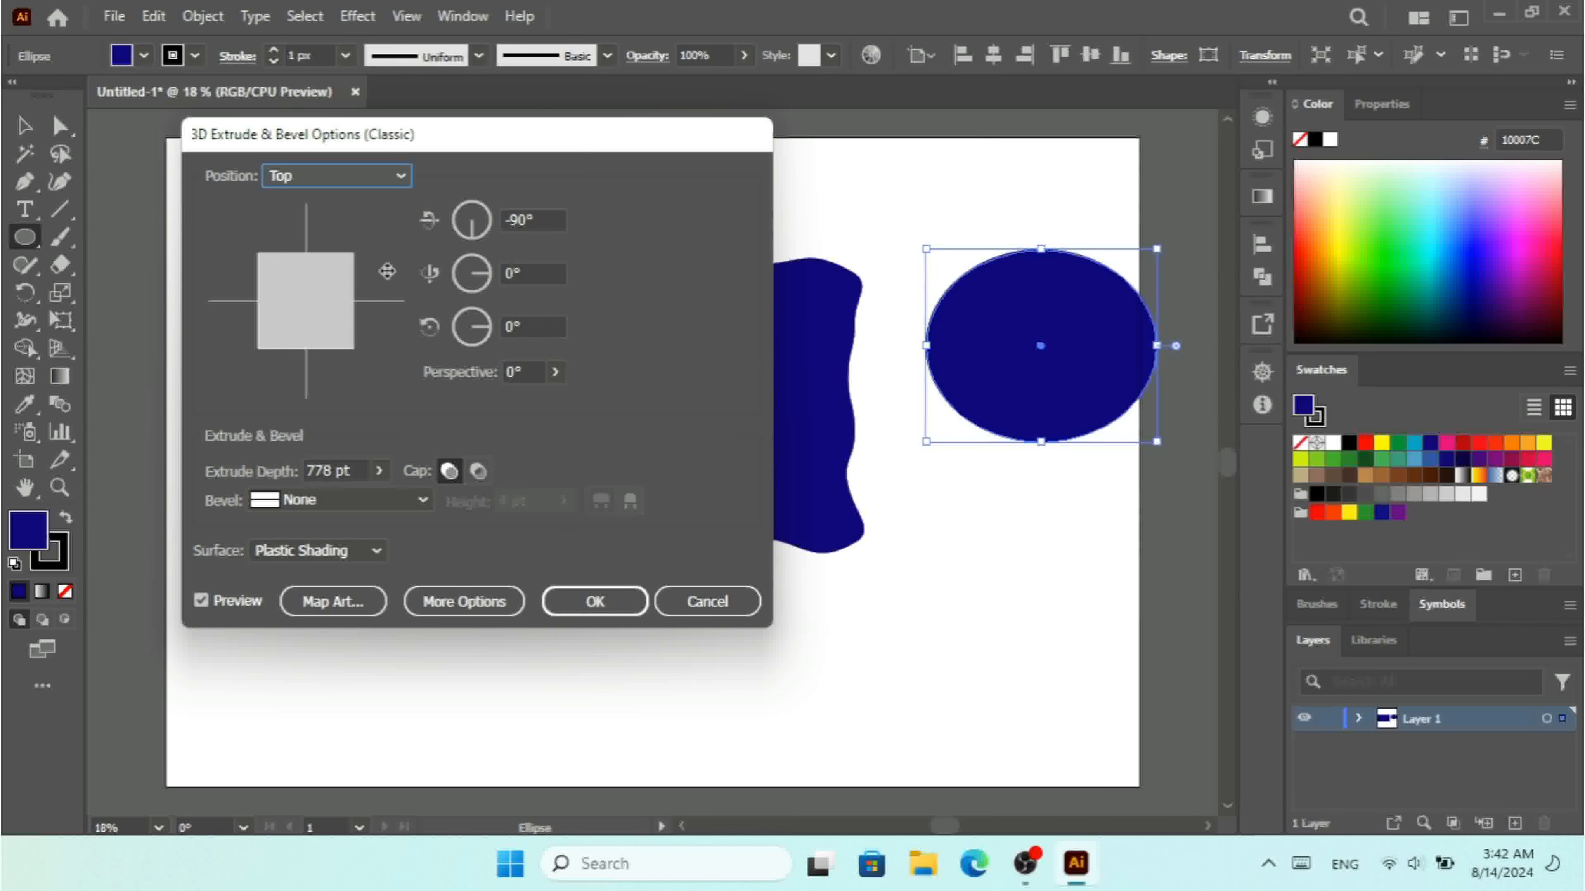
{"action": "left_click", "coordinate": [723, 603]}
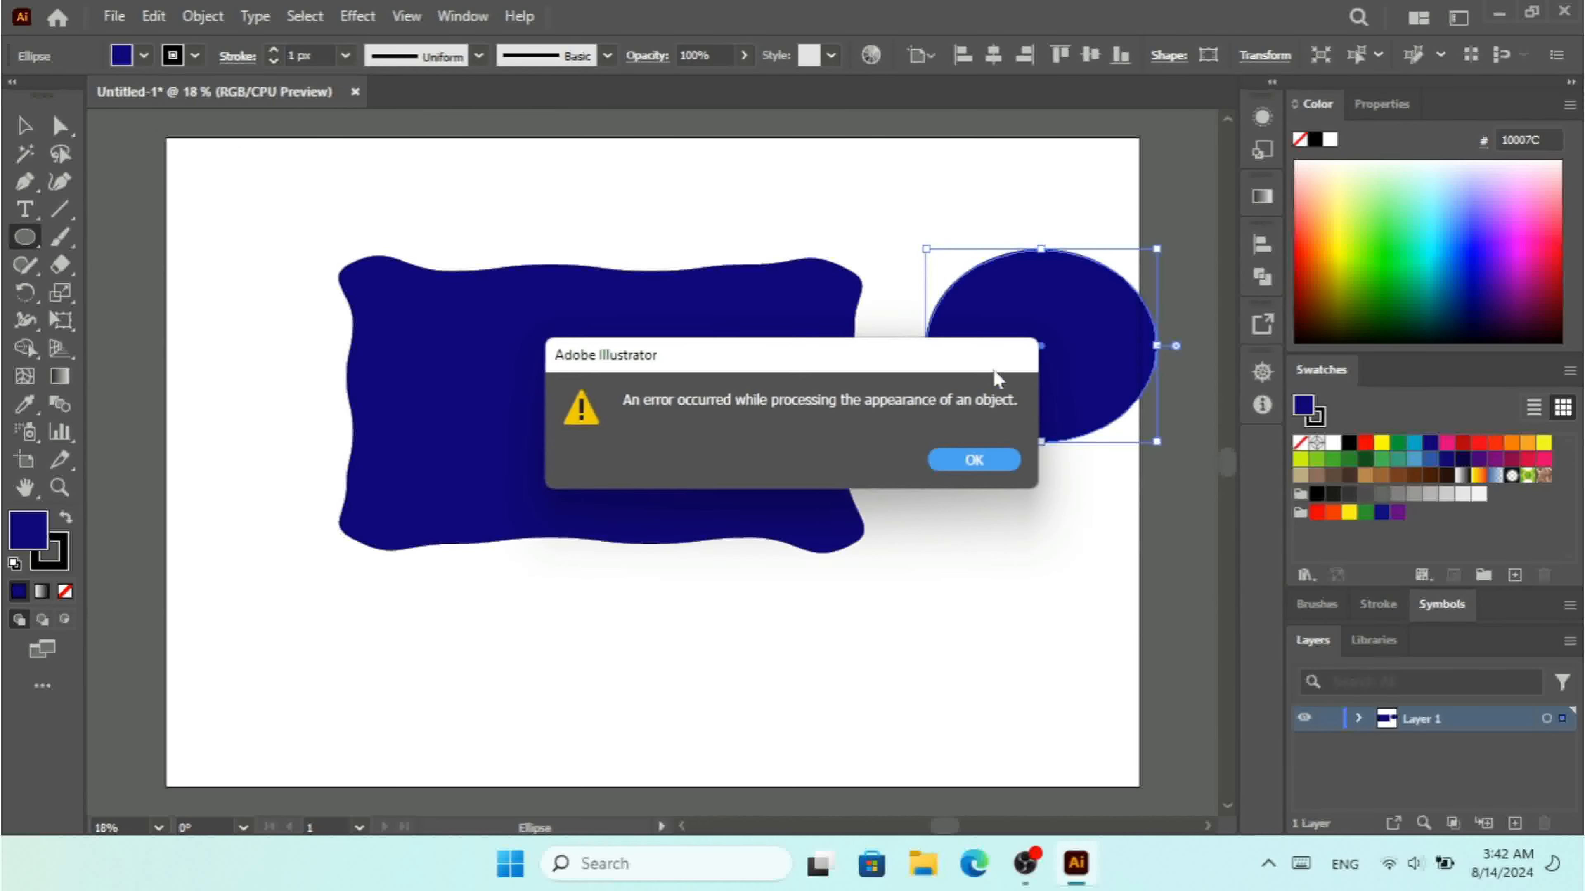
{"action": "key", "text": "Return"}
Delete the ellipse and the wavy-edged rectangle from the artboard.
{"action": "key", "text": "Delete"}
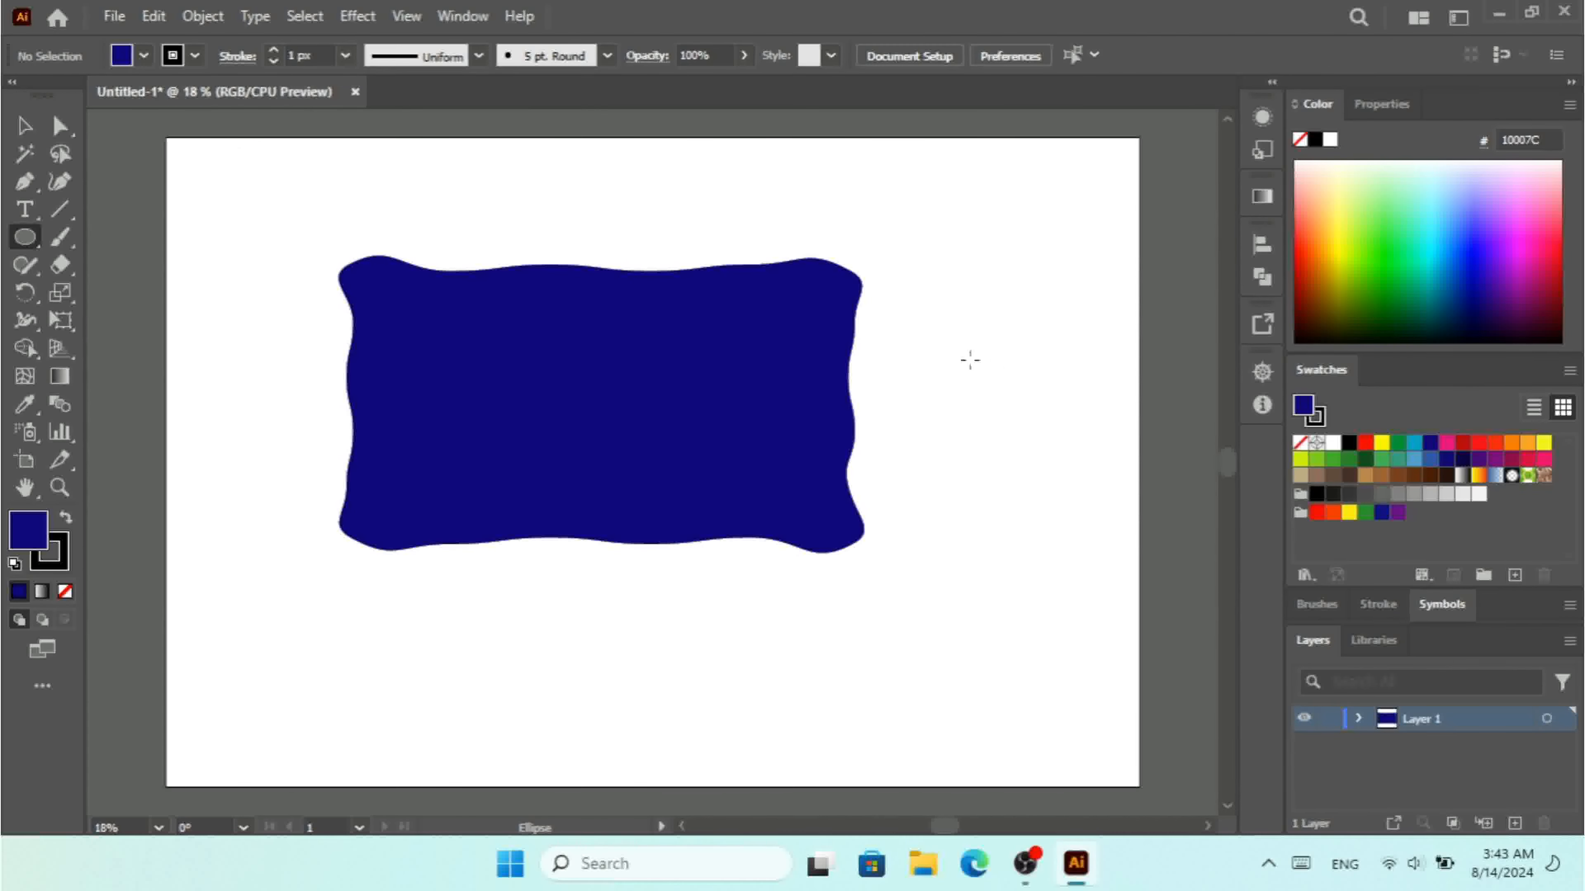
{"action": "left_click", "coordinate": [25, 127]}
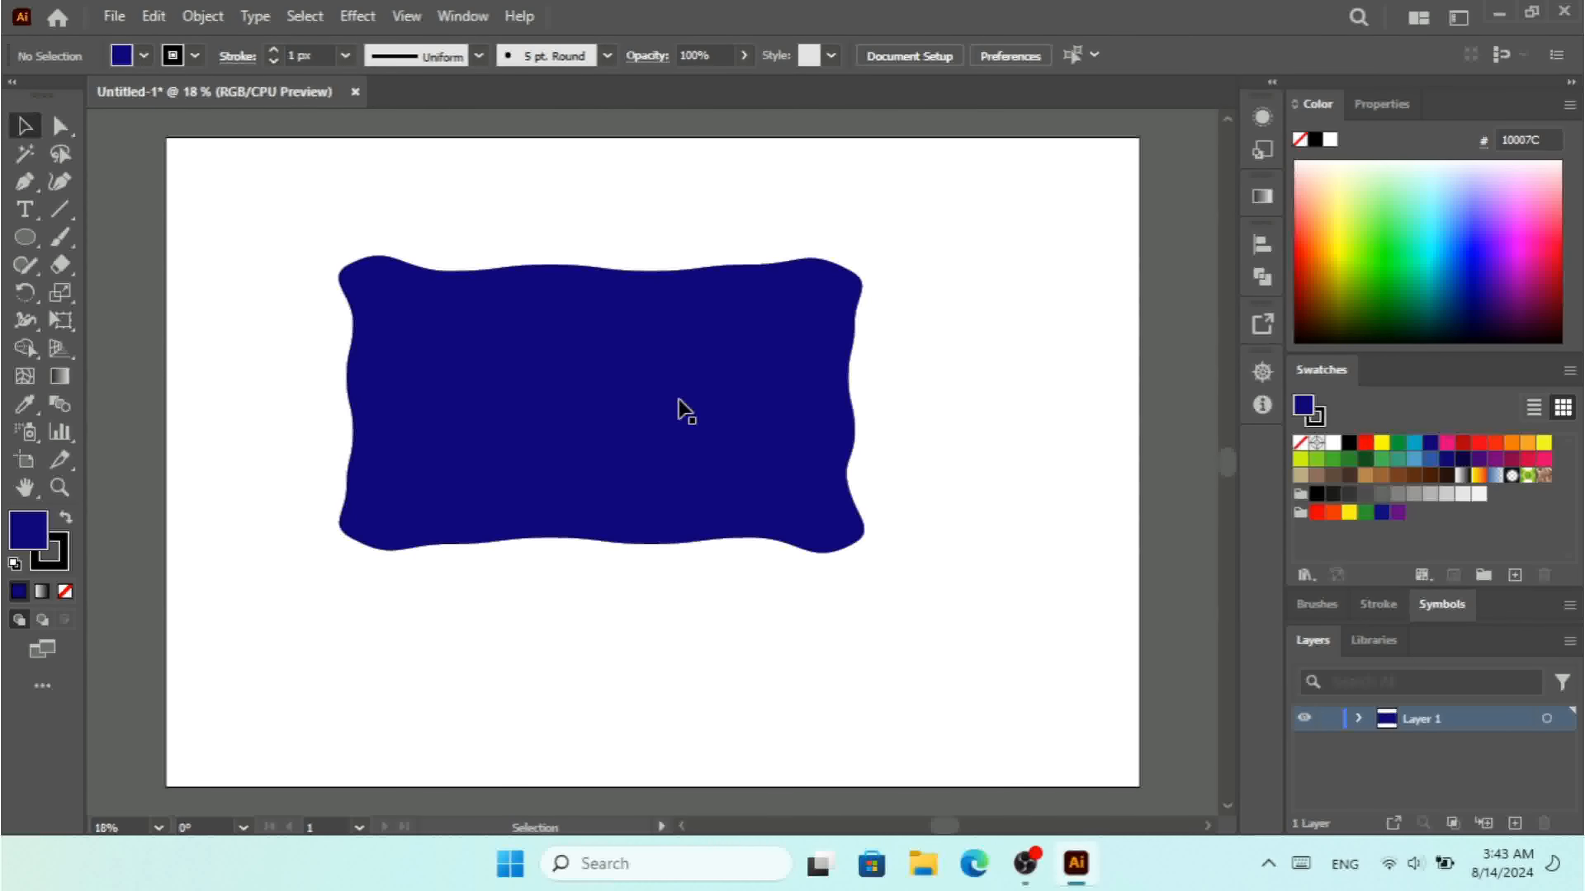
{"action": "left_click", "coordinate": [683, 409]}
{"action": "key", "text": "Delete"}
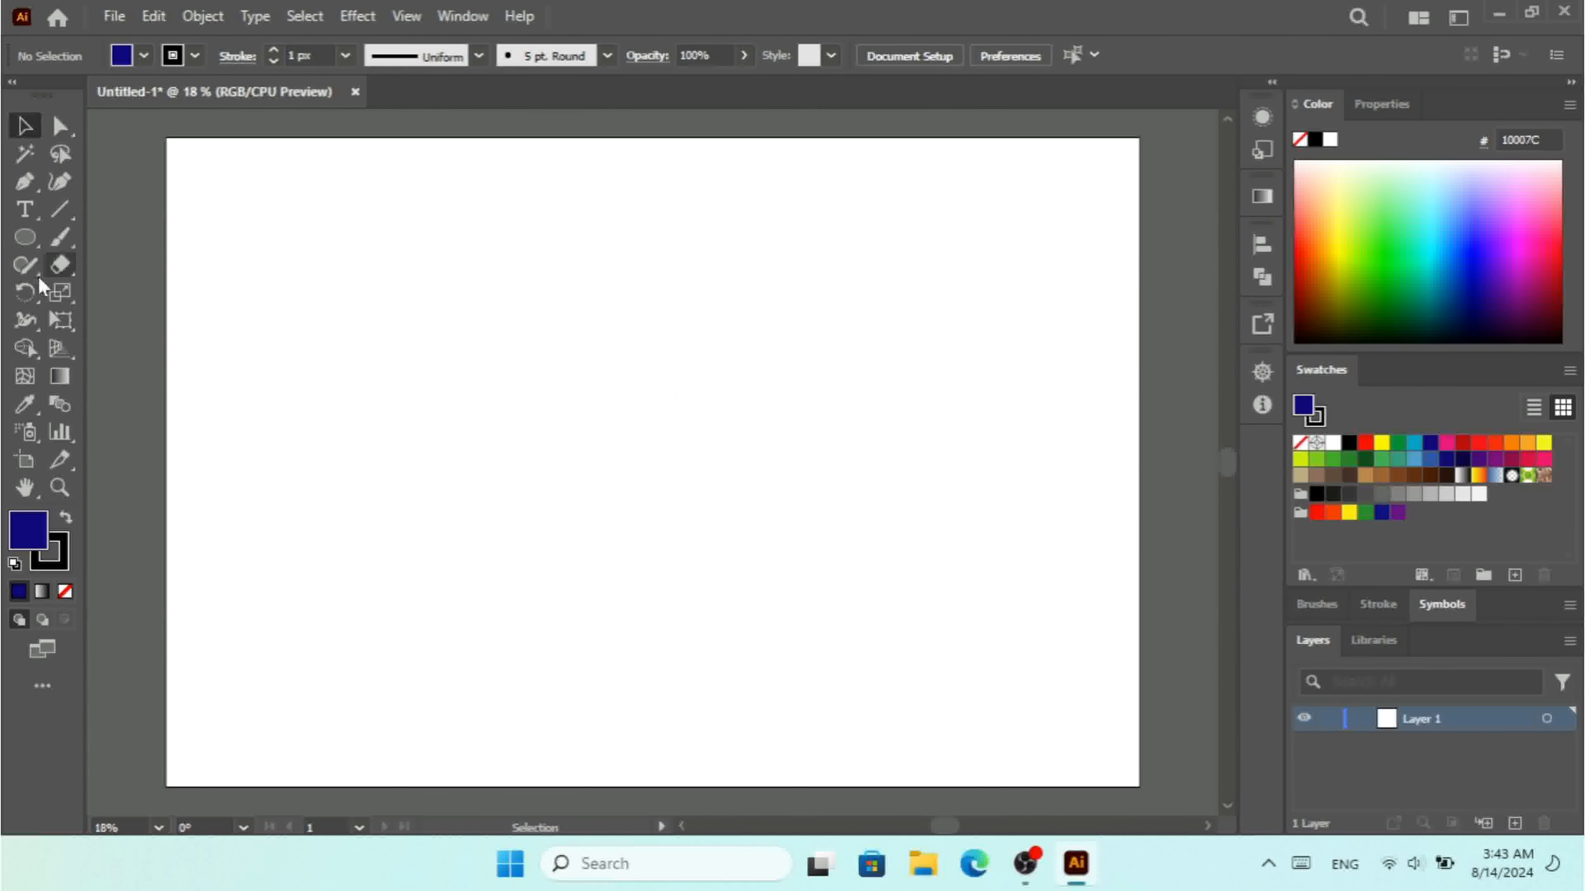
Draw a new rectangle in the upper right part of the artboard and open the classic 3D Extrude & Bevel options for it.
{"action": "left_click_drag", "start_coordinate": [30, 246], "coordinate": [124, 237]}
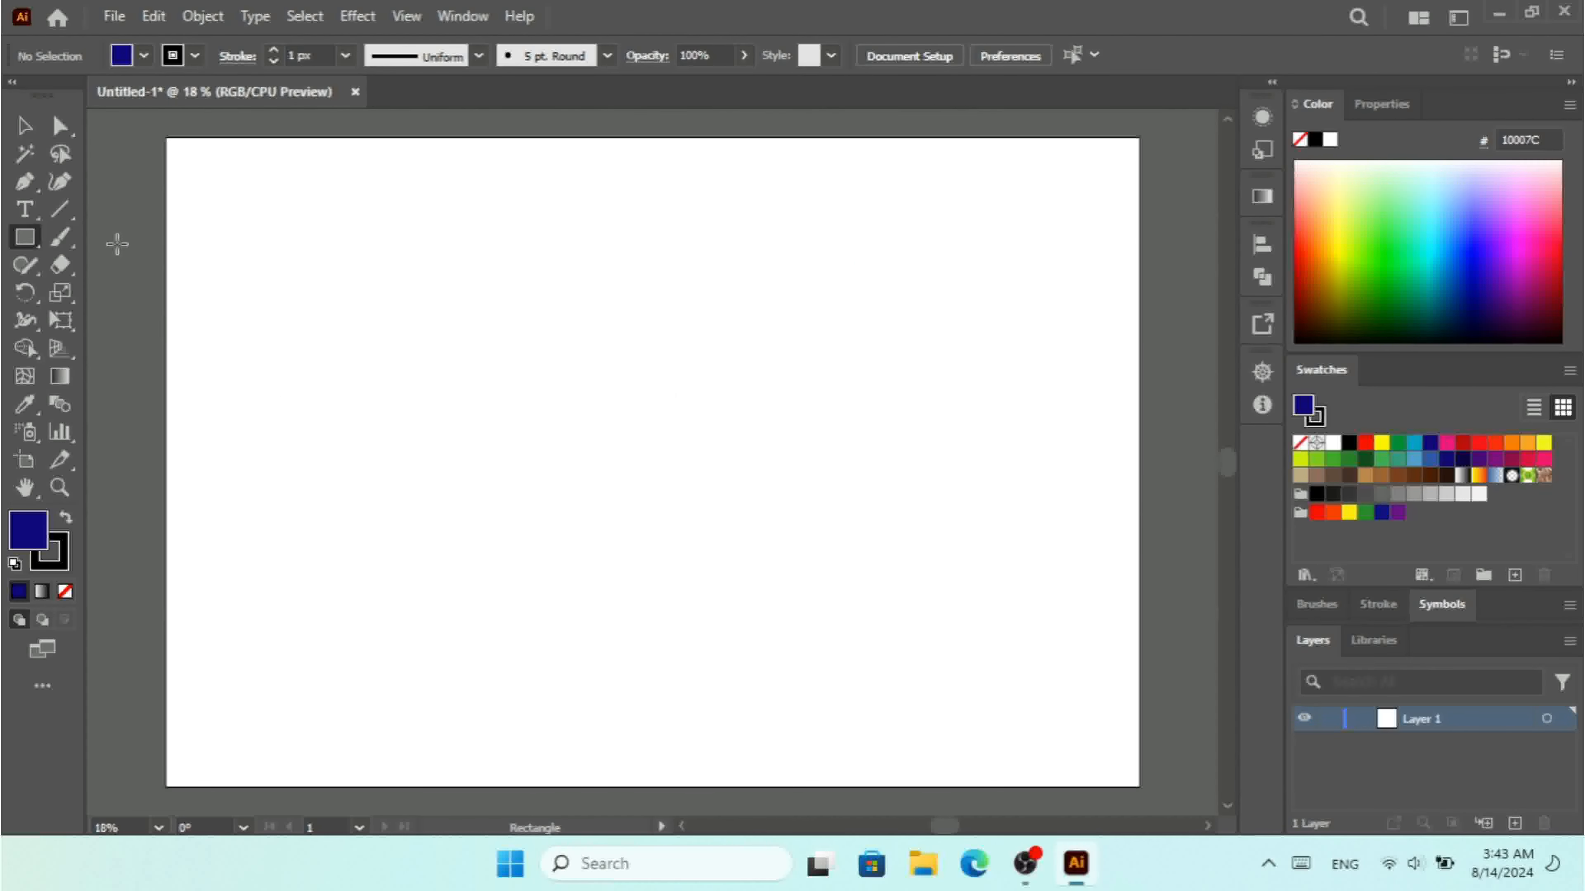
{"action": "left_click_drag", "start_coordinate": [630, 230], "coordinate": [1050, 457]}
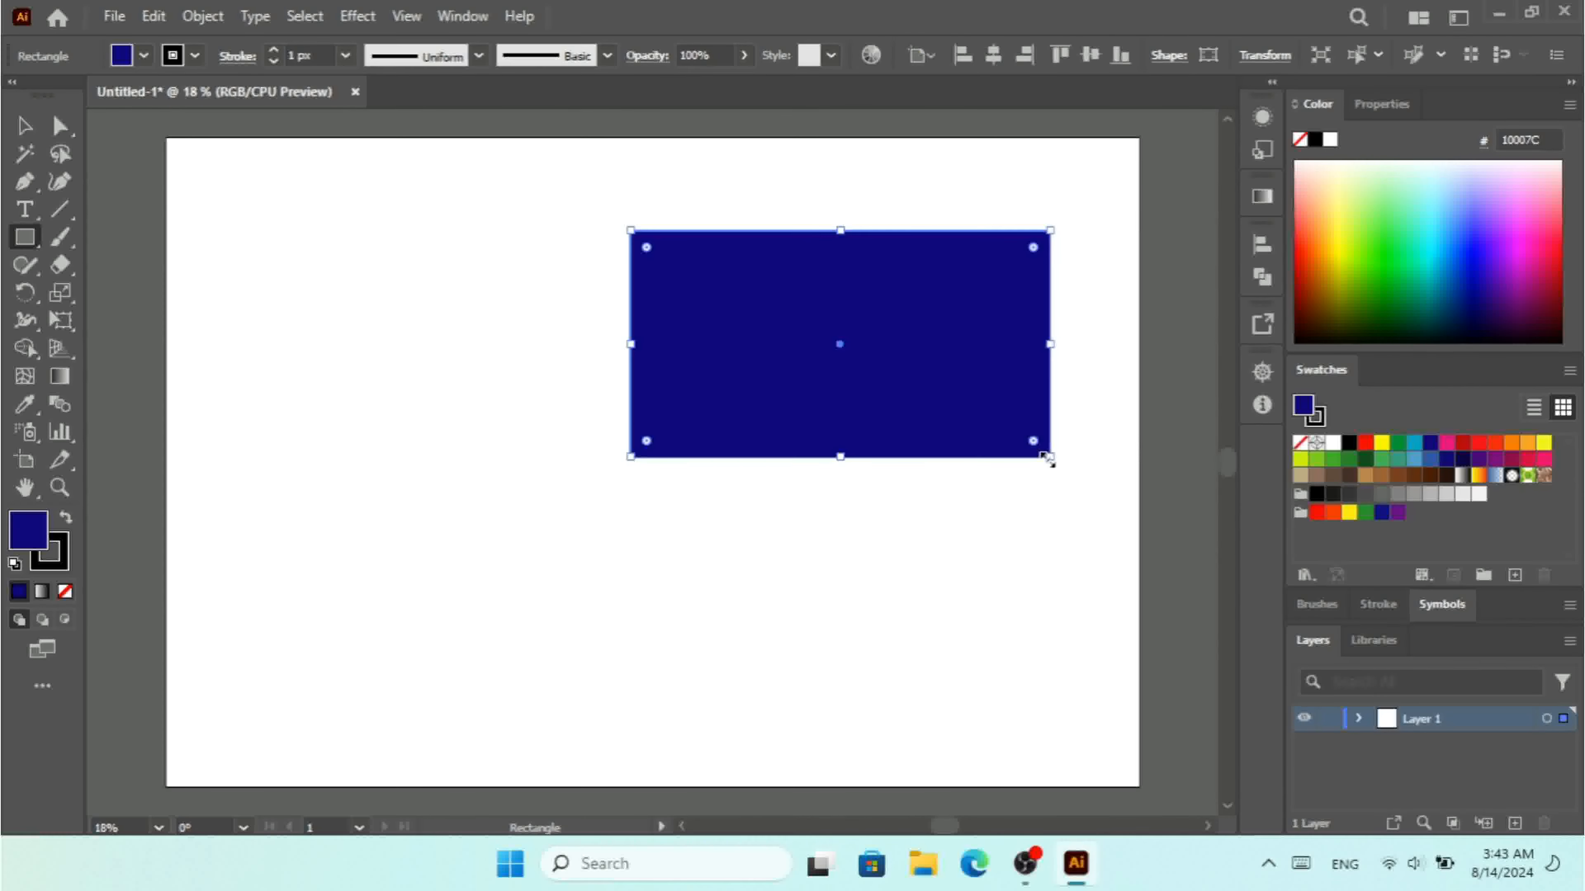
{"action": "left_click", "coordinate": [357, 17]}
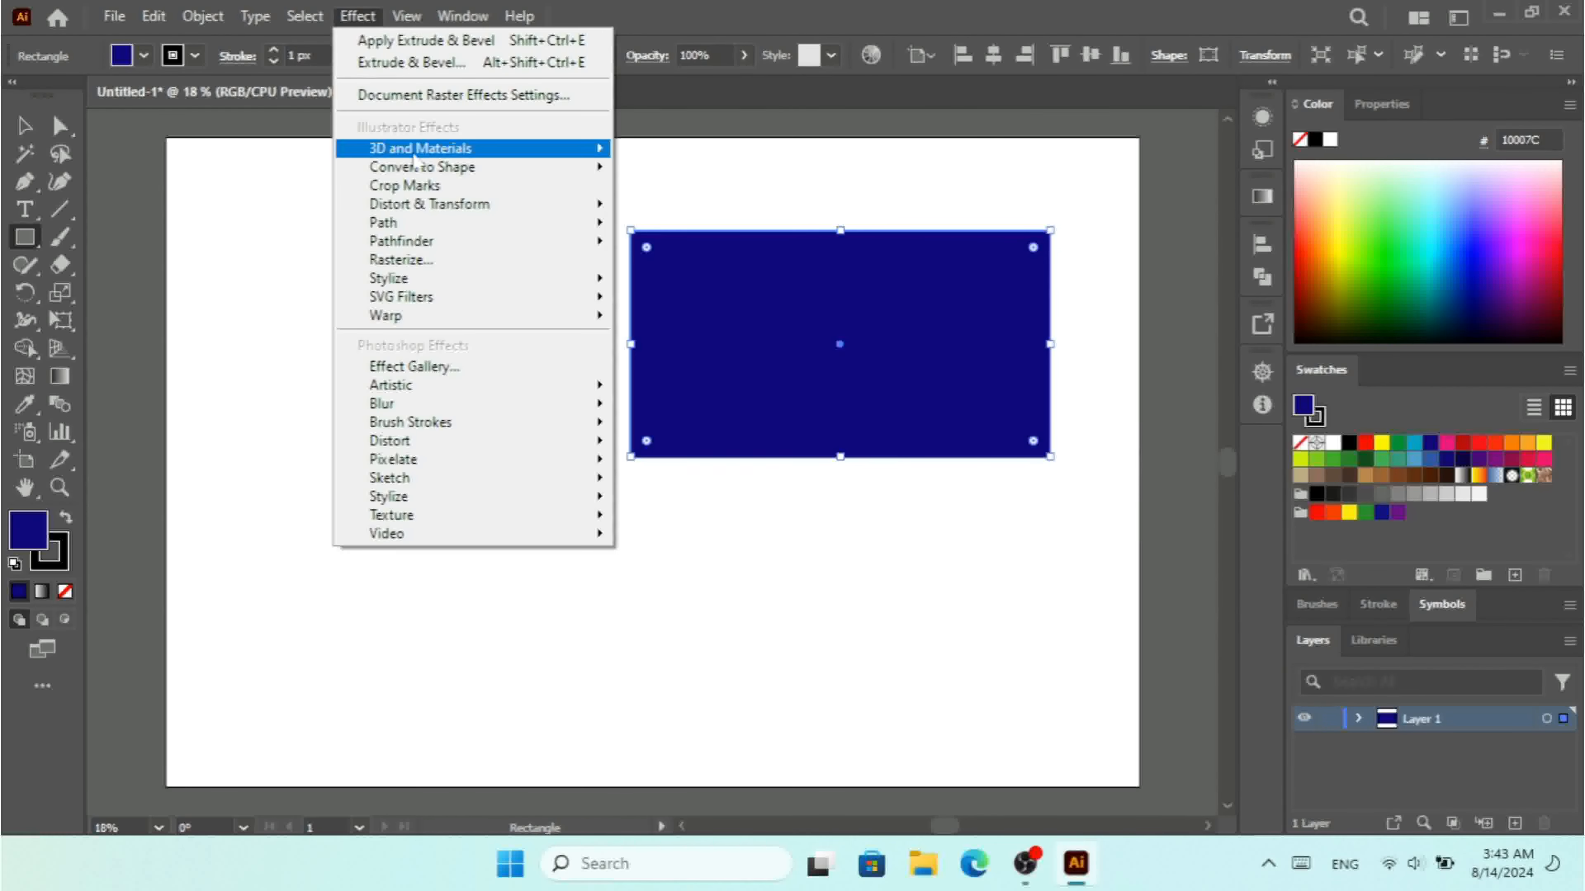
{"action": "mouse_move", "coordinate": [499, 156]}
{"action": "mouse_move", "coordinate": [761, 281]}
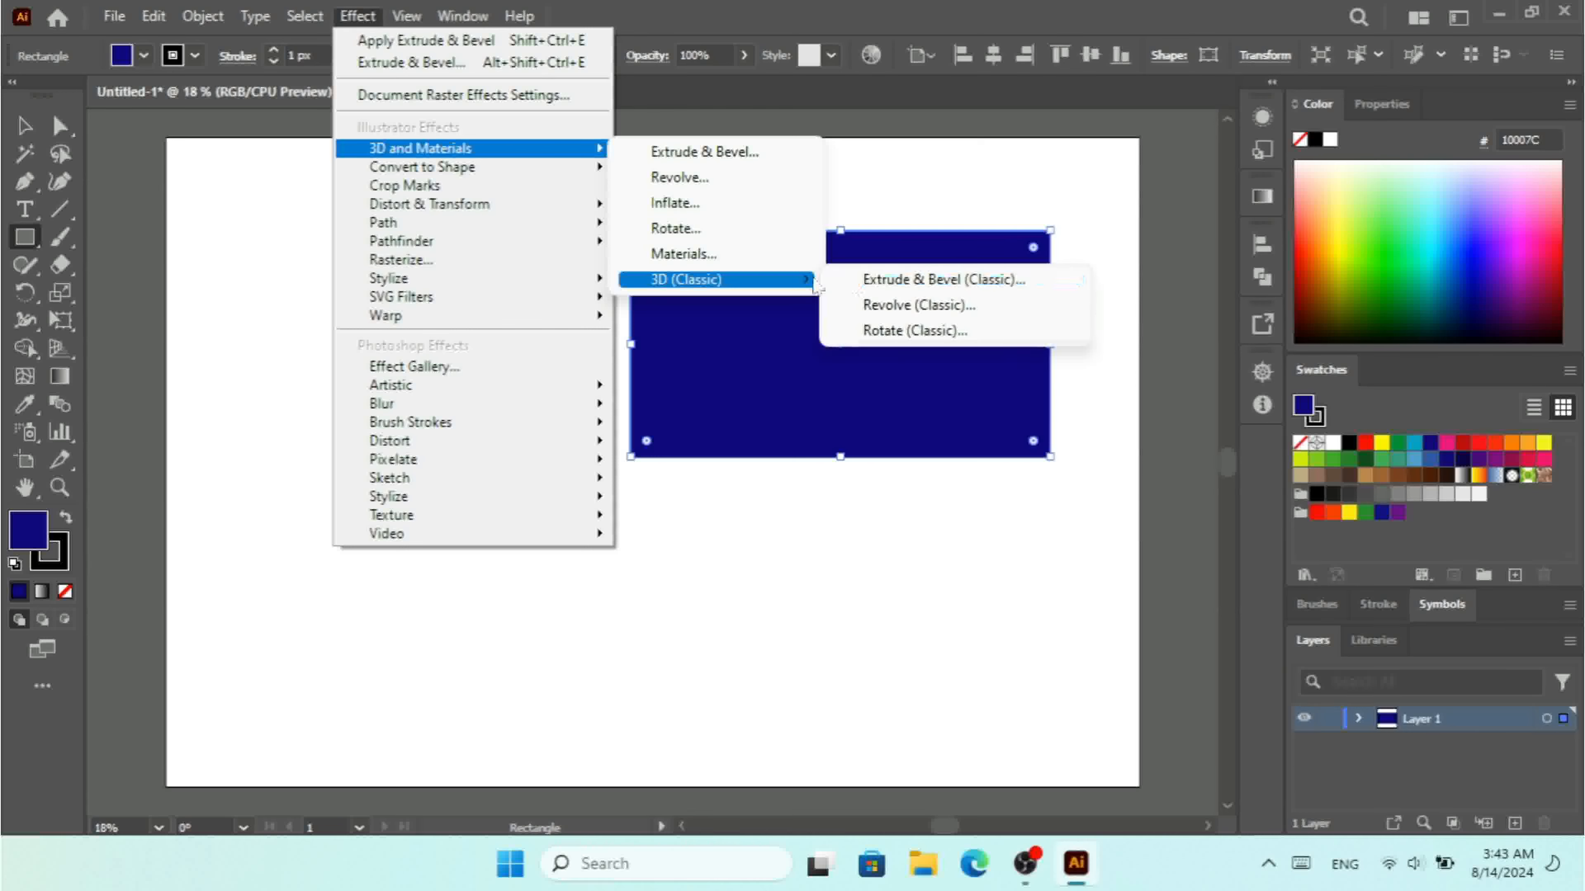
{"action": "left_click", "coordinate": [906, 281]}
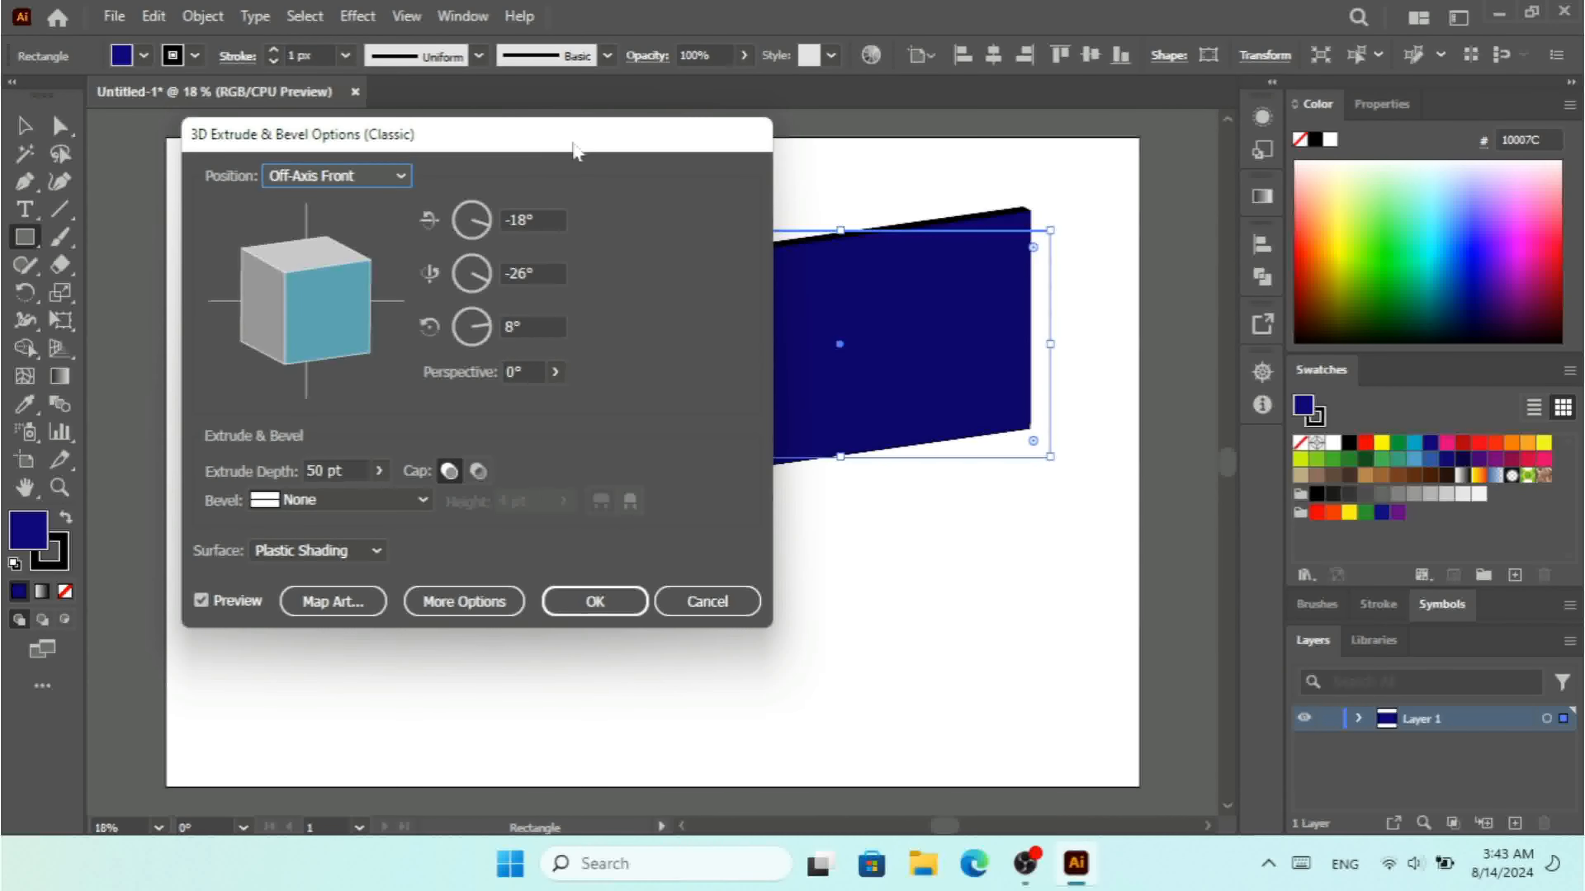
{"action": "left_click_drag", "start_coordinate": [574, 145], "coordinate": [486, 126]}
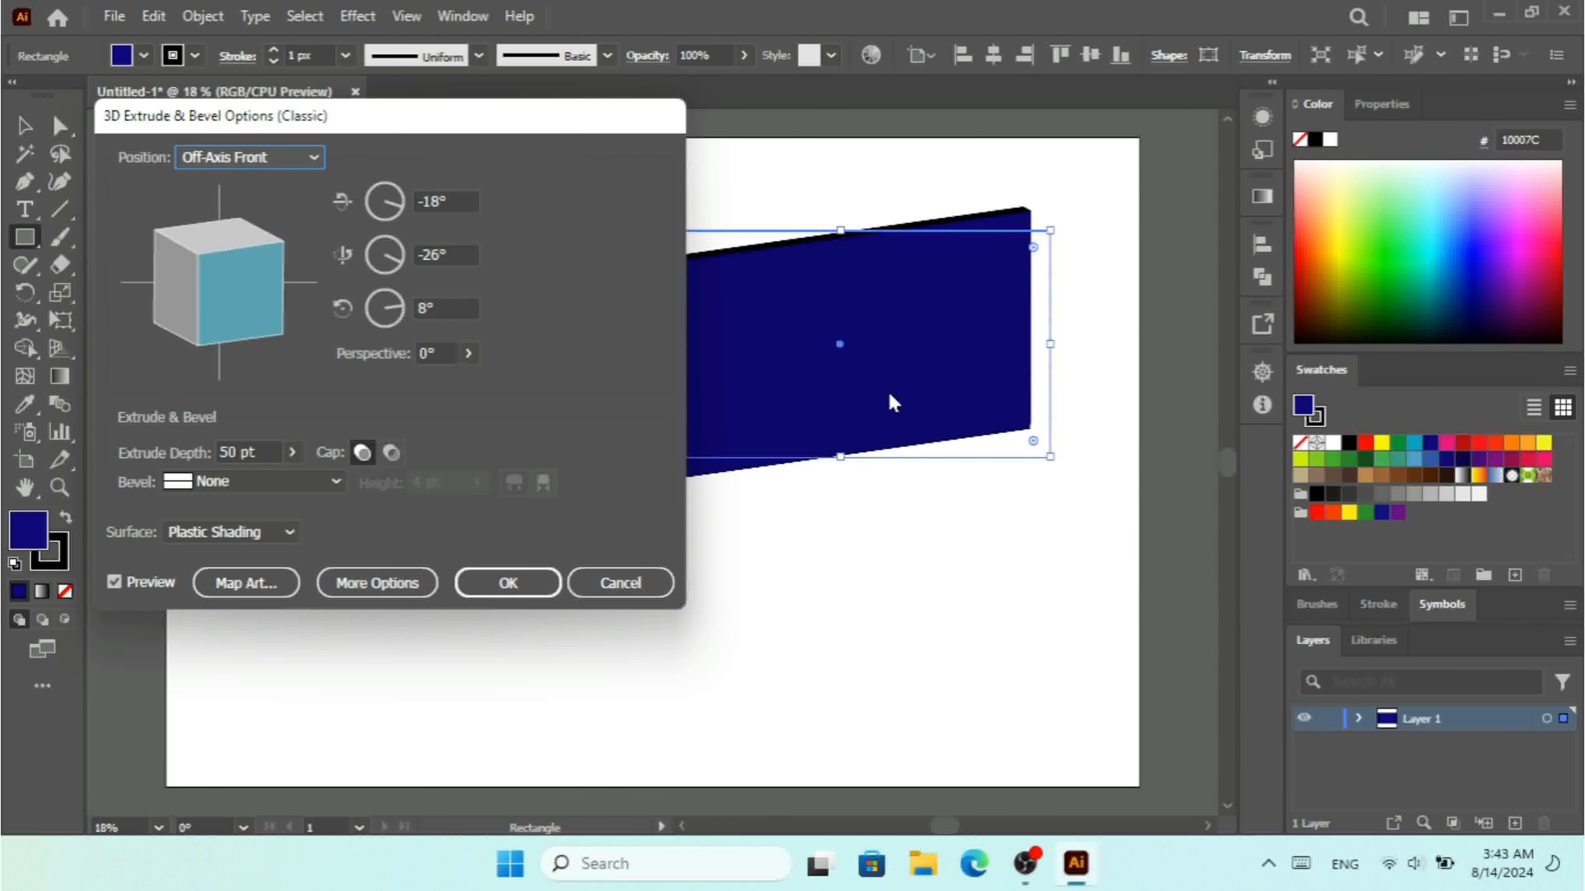
Try the Off-Axis Left and Bottom position presets on the rectangle.
{"action": "left_click", "coordinate": [251, 163]}
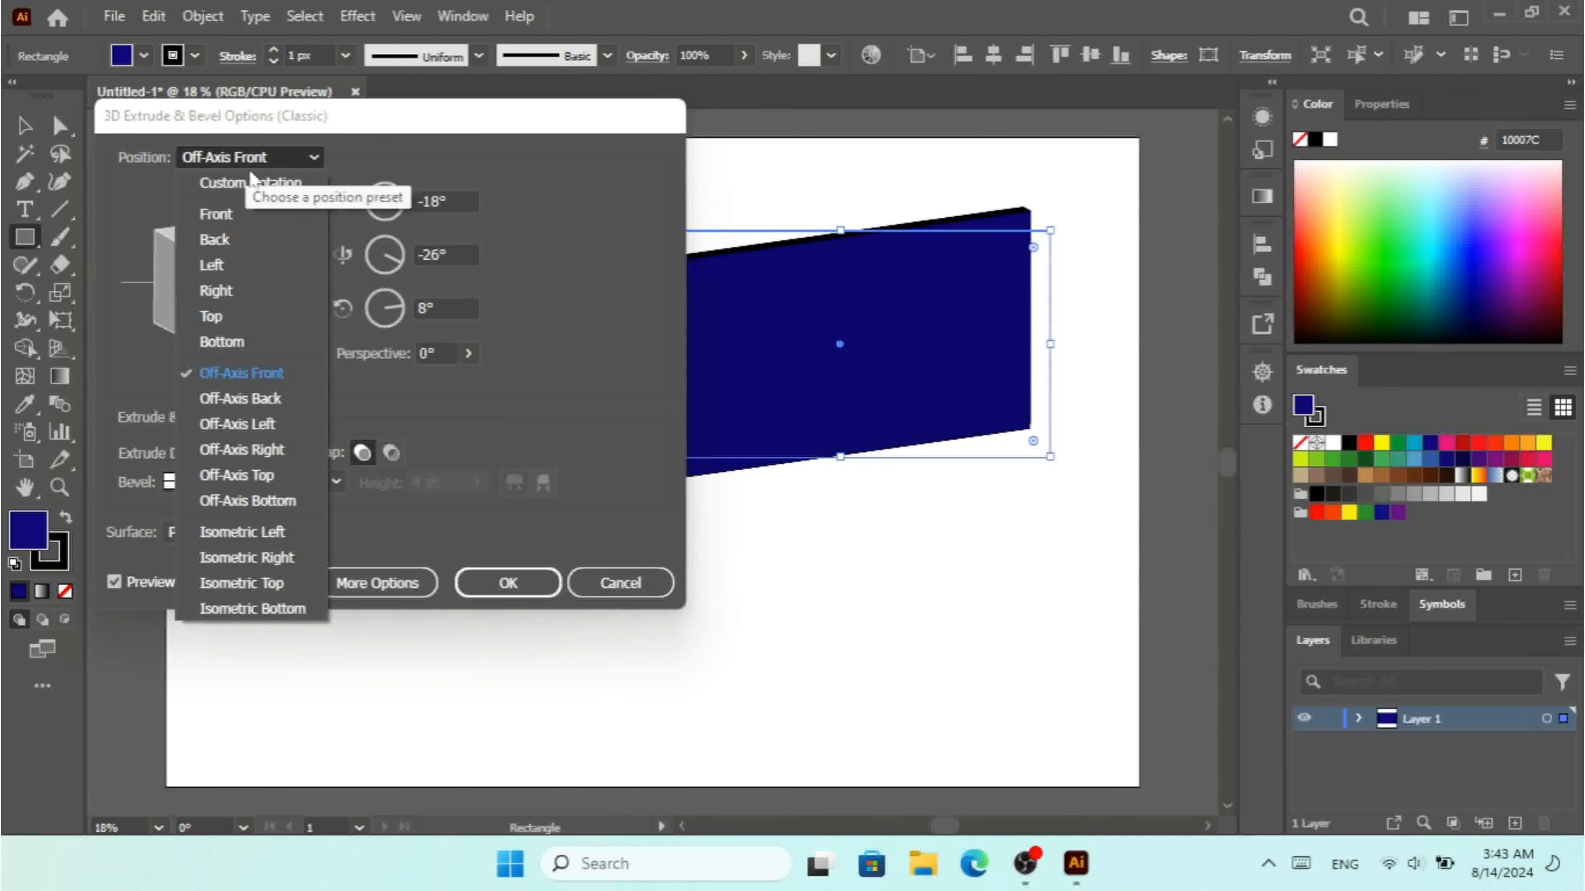
{"action": "left_click", "coordinate": [280, 424]}
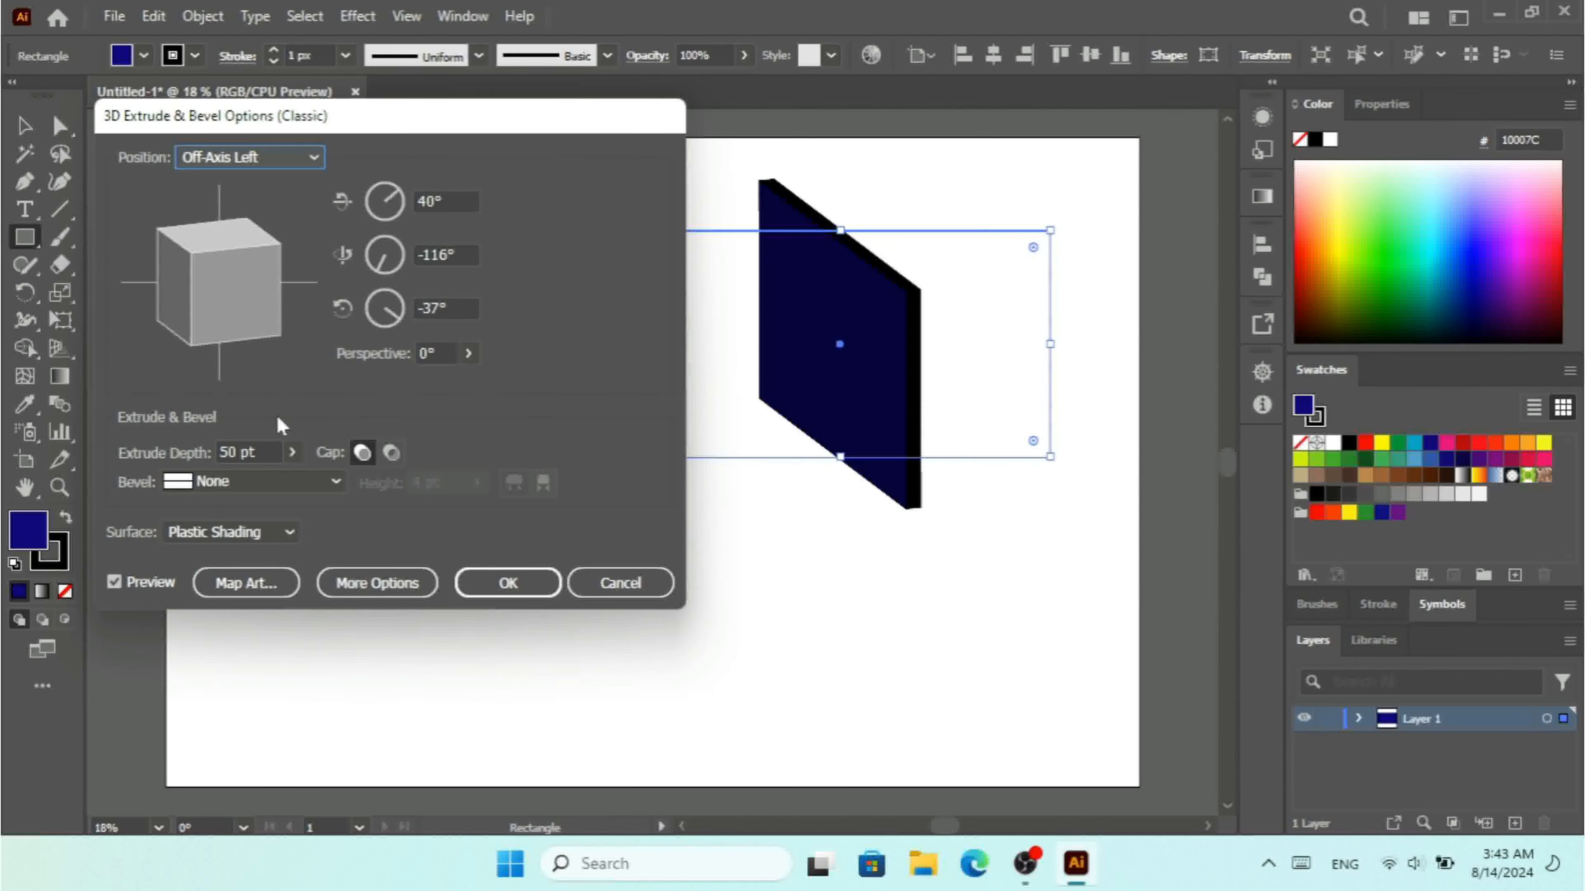
{"action": "left_click", "coordinate": [256, 157]}
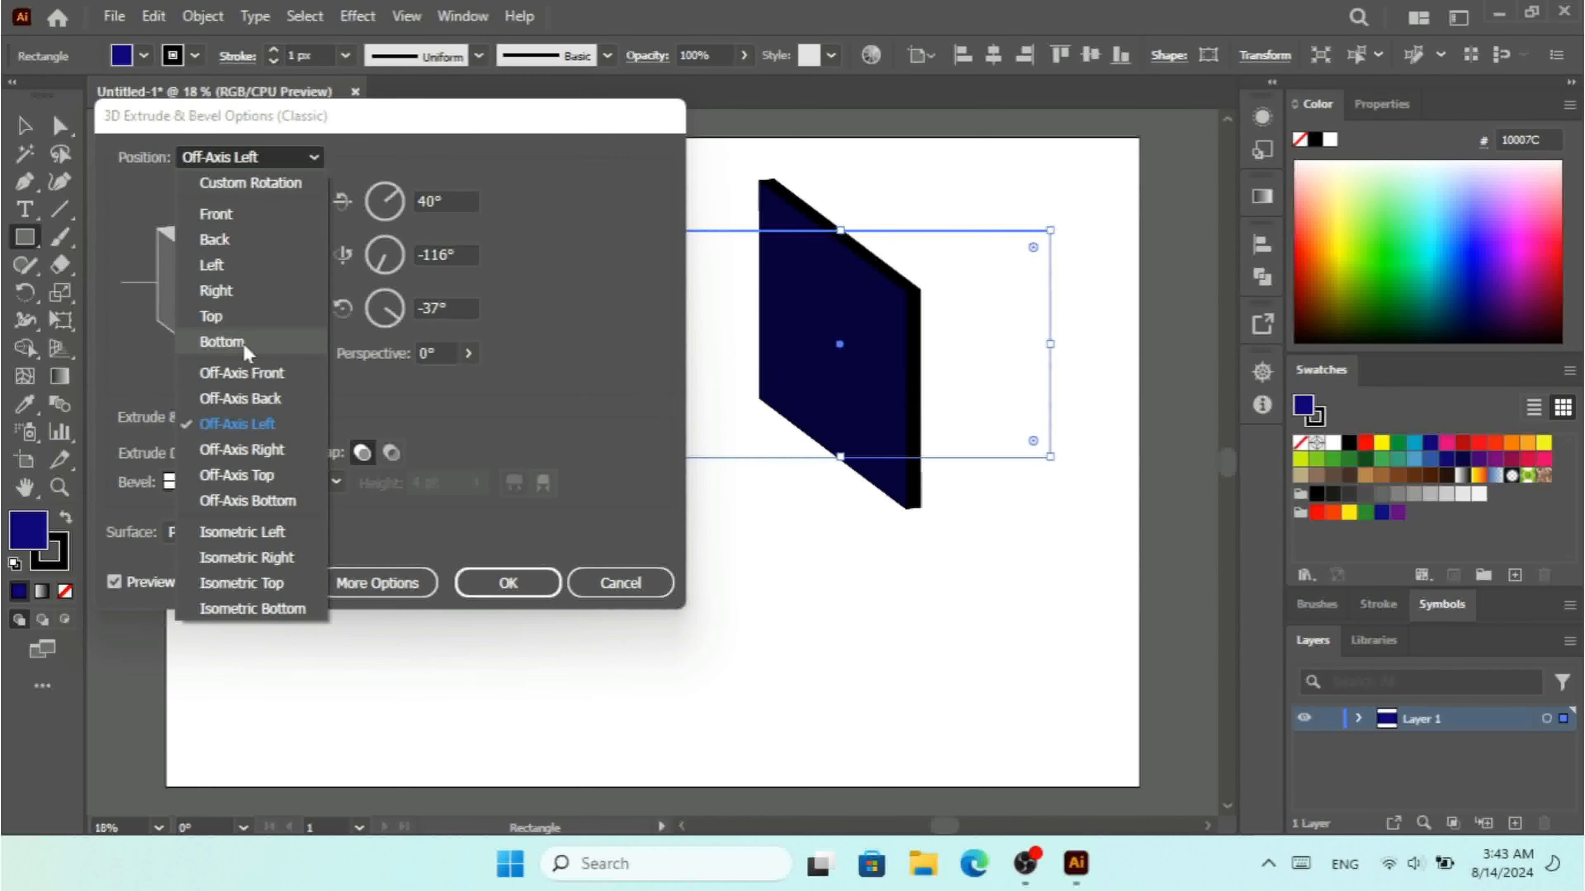
{"action": "left_click", "coordinate": [221, 342]}
Give the rectangle a custom 3D rotation of 0° around X, 12° around Y and 13° around Z.
{"action": "left_click", "coordinate": [235, 163]}
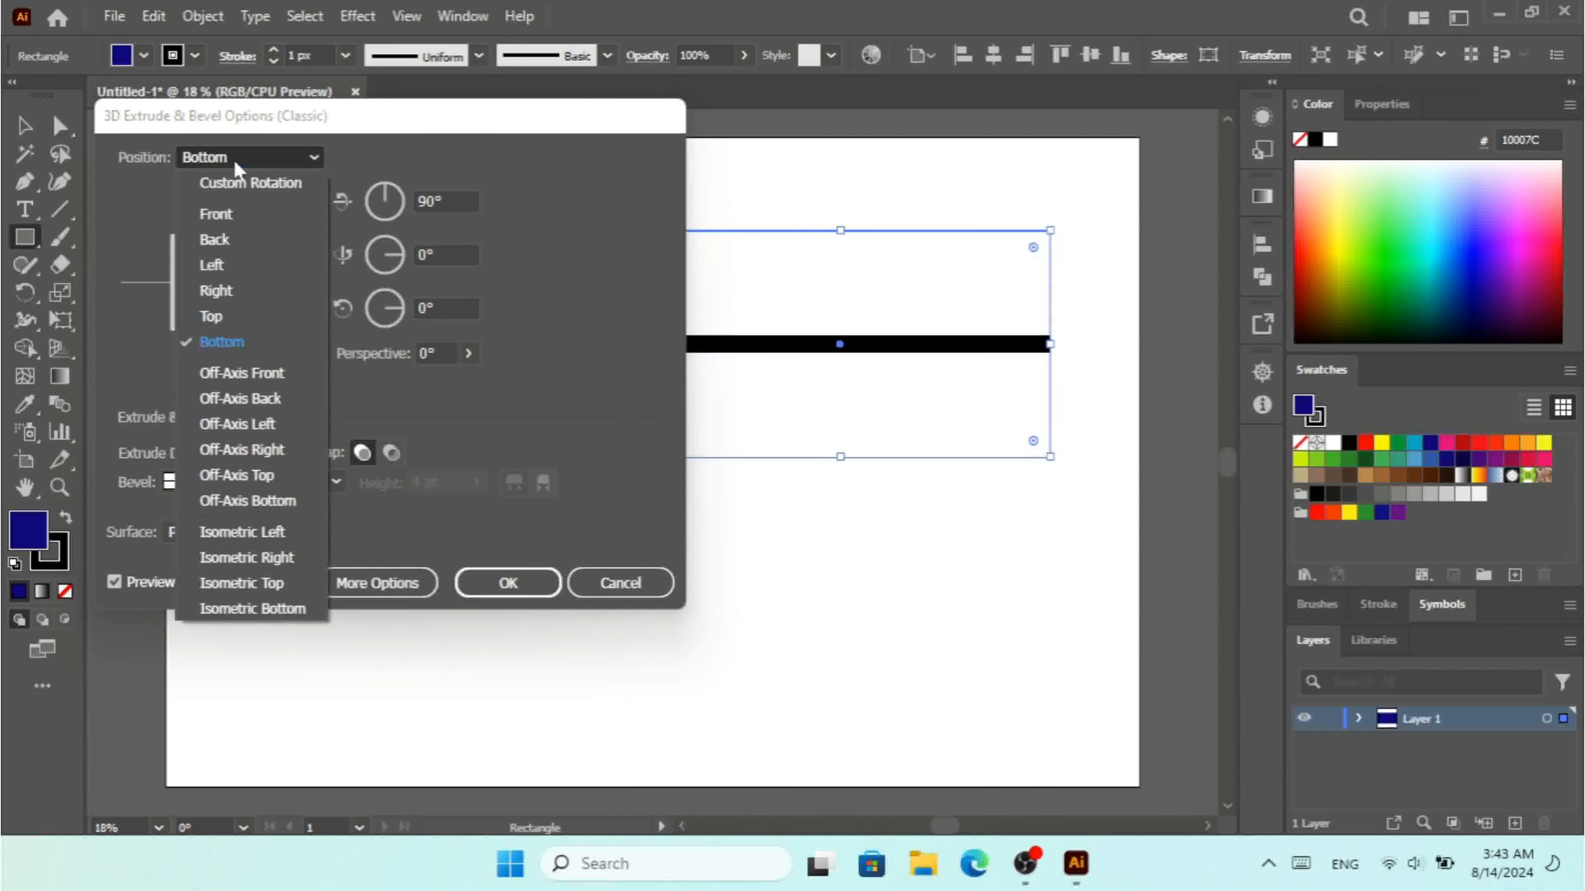
{"action": "left_click", "coordinate": [234, 183]}
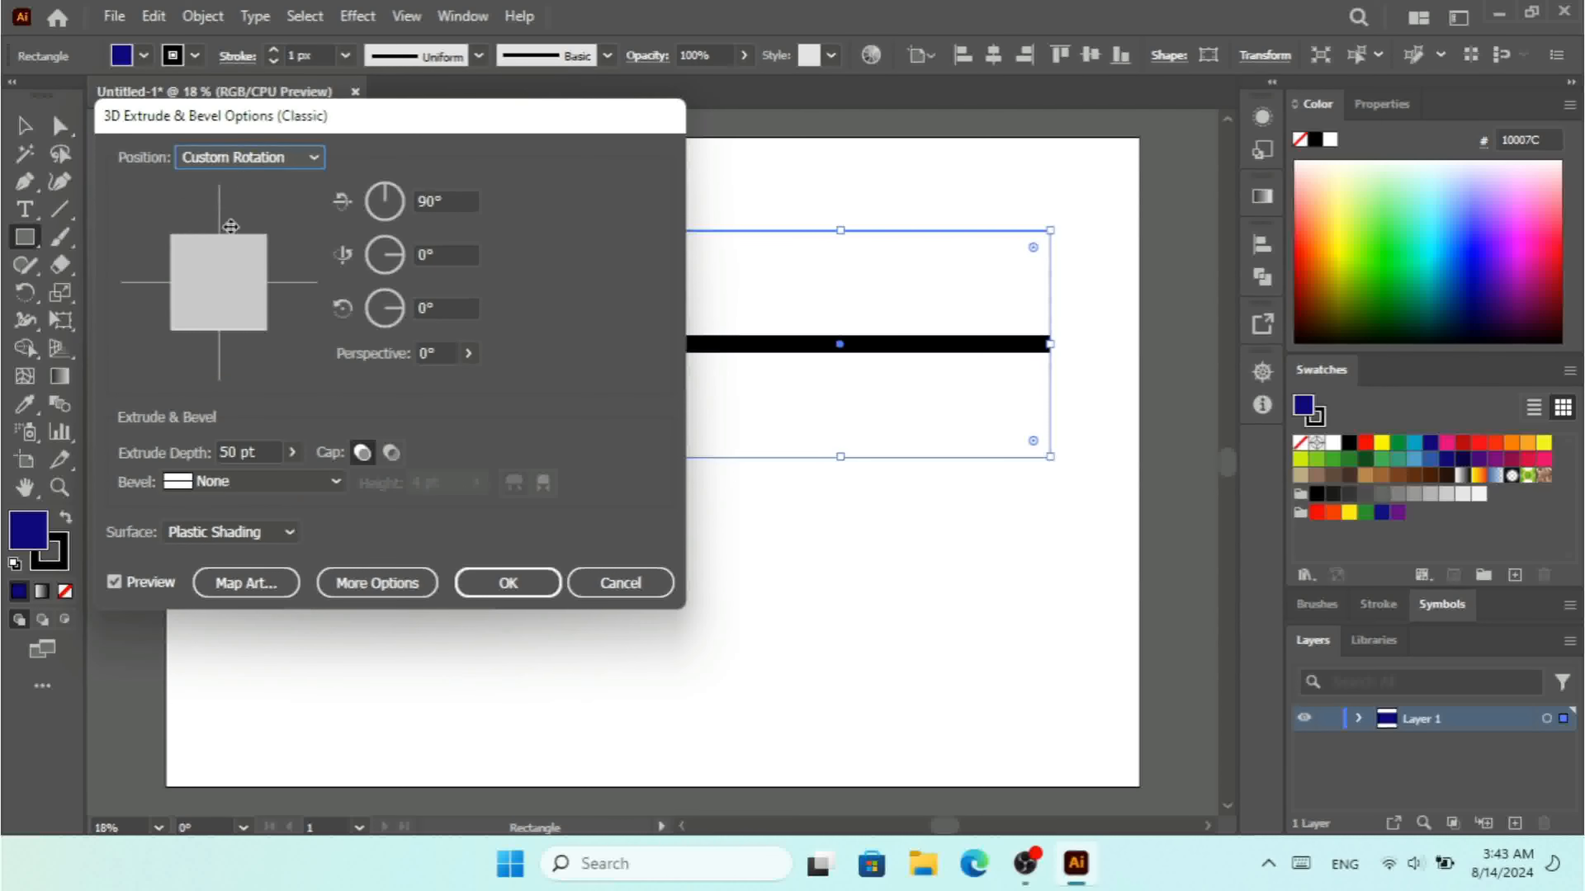
{"action": "left_click_drag", "start_coordinate": [228, 277], "coordinate": [224, 319]}
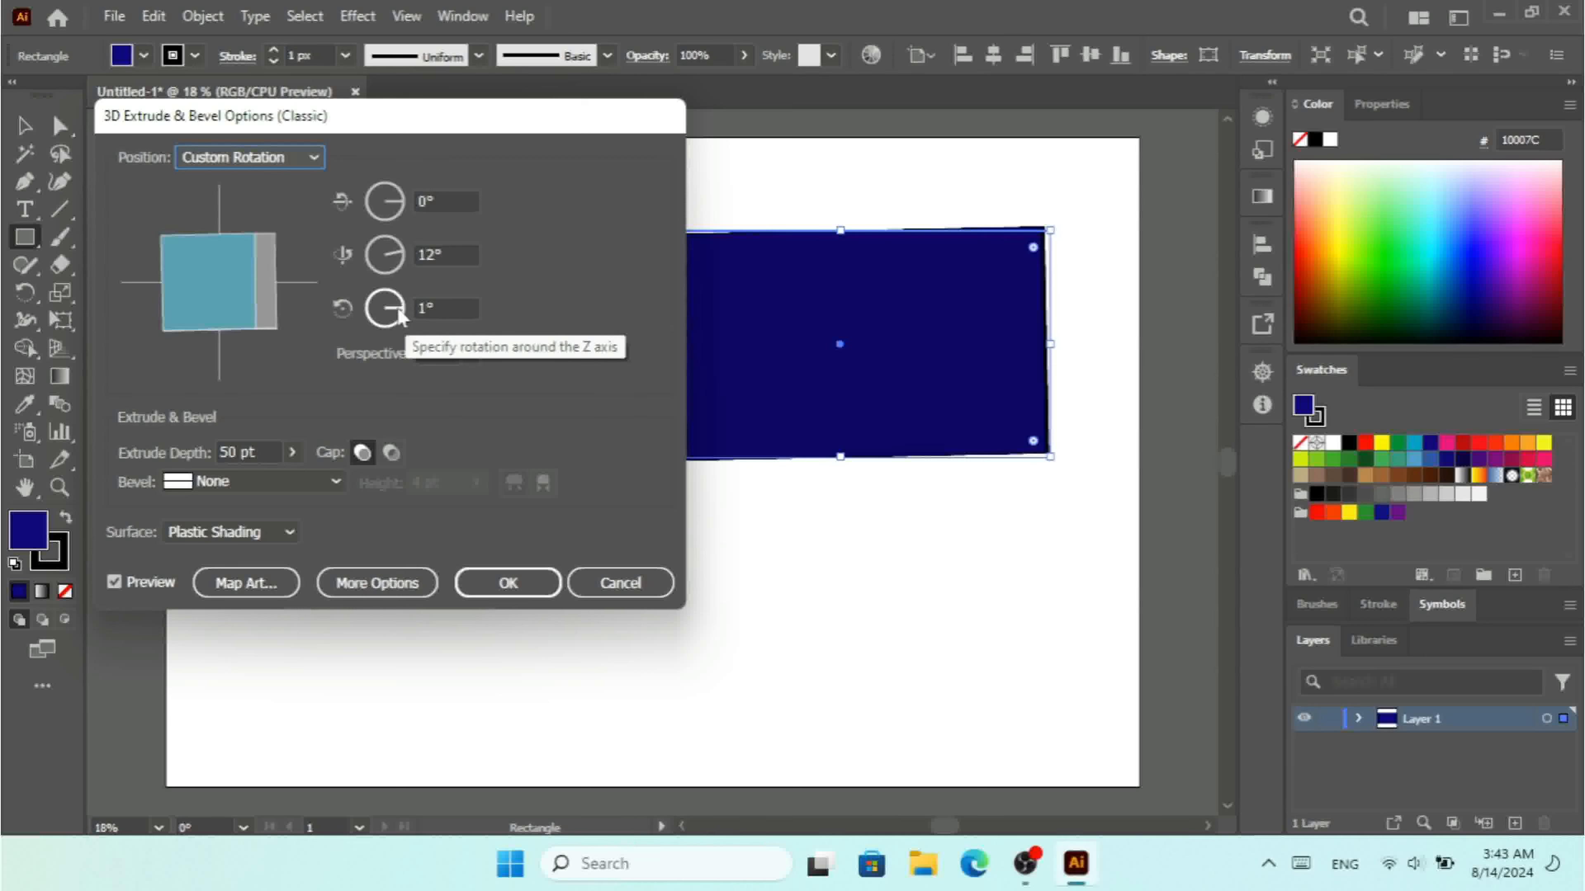
{"action": "left_click_drag", "start_coordinate": [400, 317], "coordinate": [400, 318]}
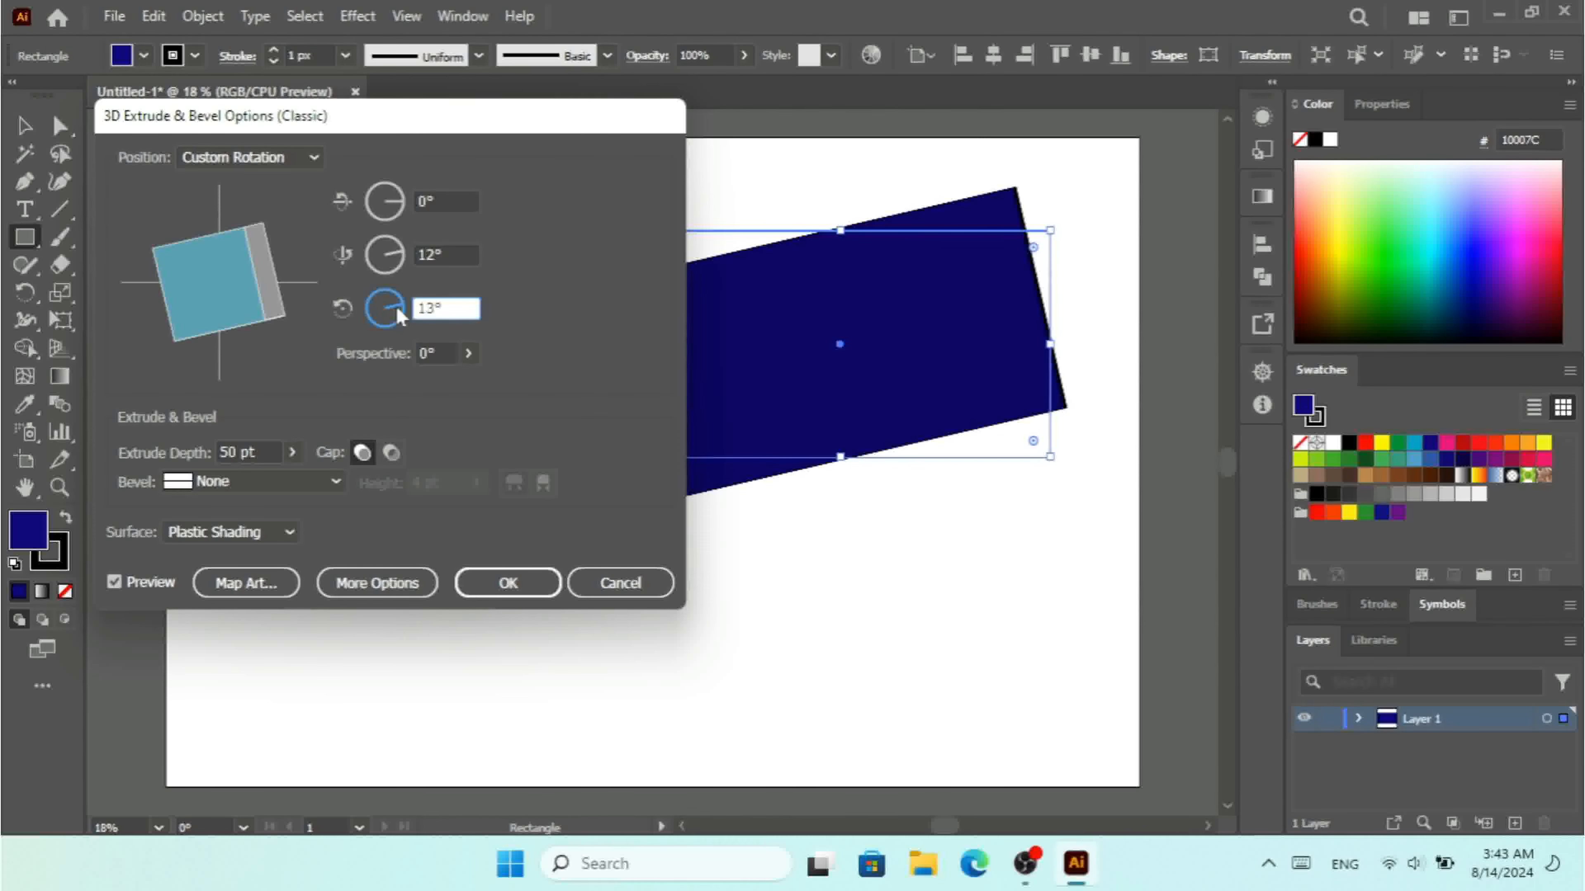
Set the perspective of the rectangle's extrusion to 47°.
{"action": "left_click", "coordinate": [468, 354]}
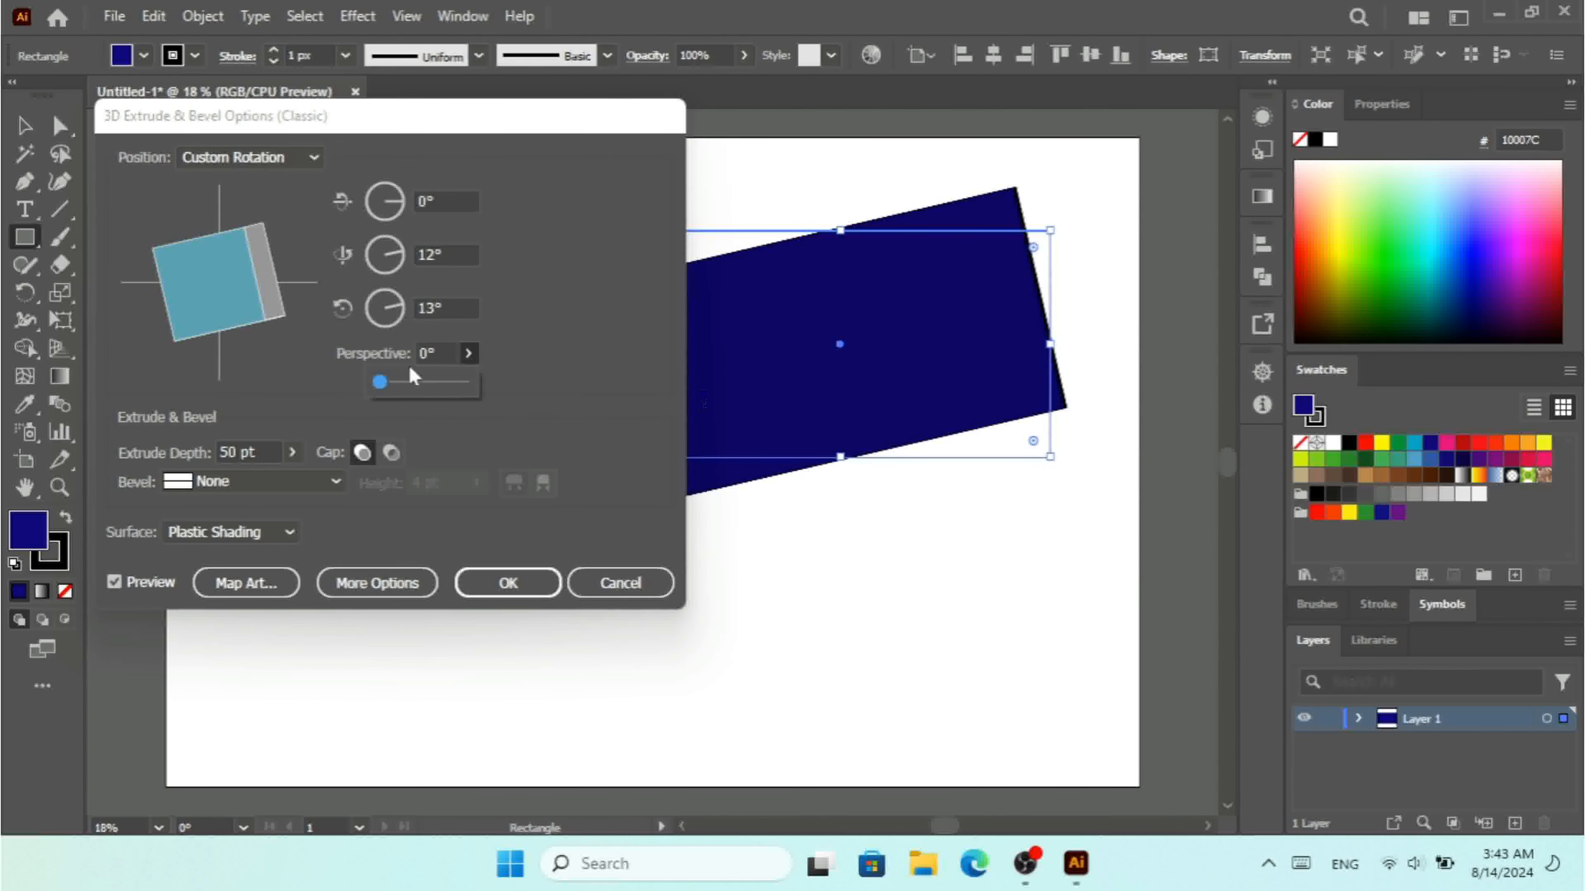
{"action": "mouse_move", "coordinate": [412, 382]}
{"action": "left_mouse_down"}
{"action": "mouse_move", "coordinate": [480, 394]}
{"action": "mouse_move", "coordinate": [410, 389]}
{"action": "left_mouse_up"}
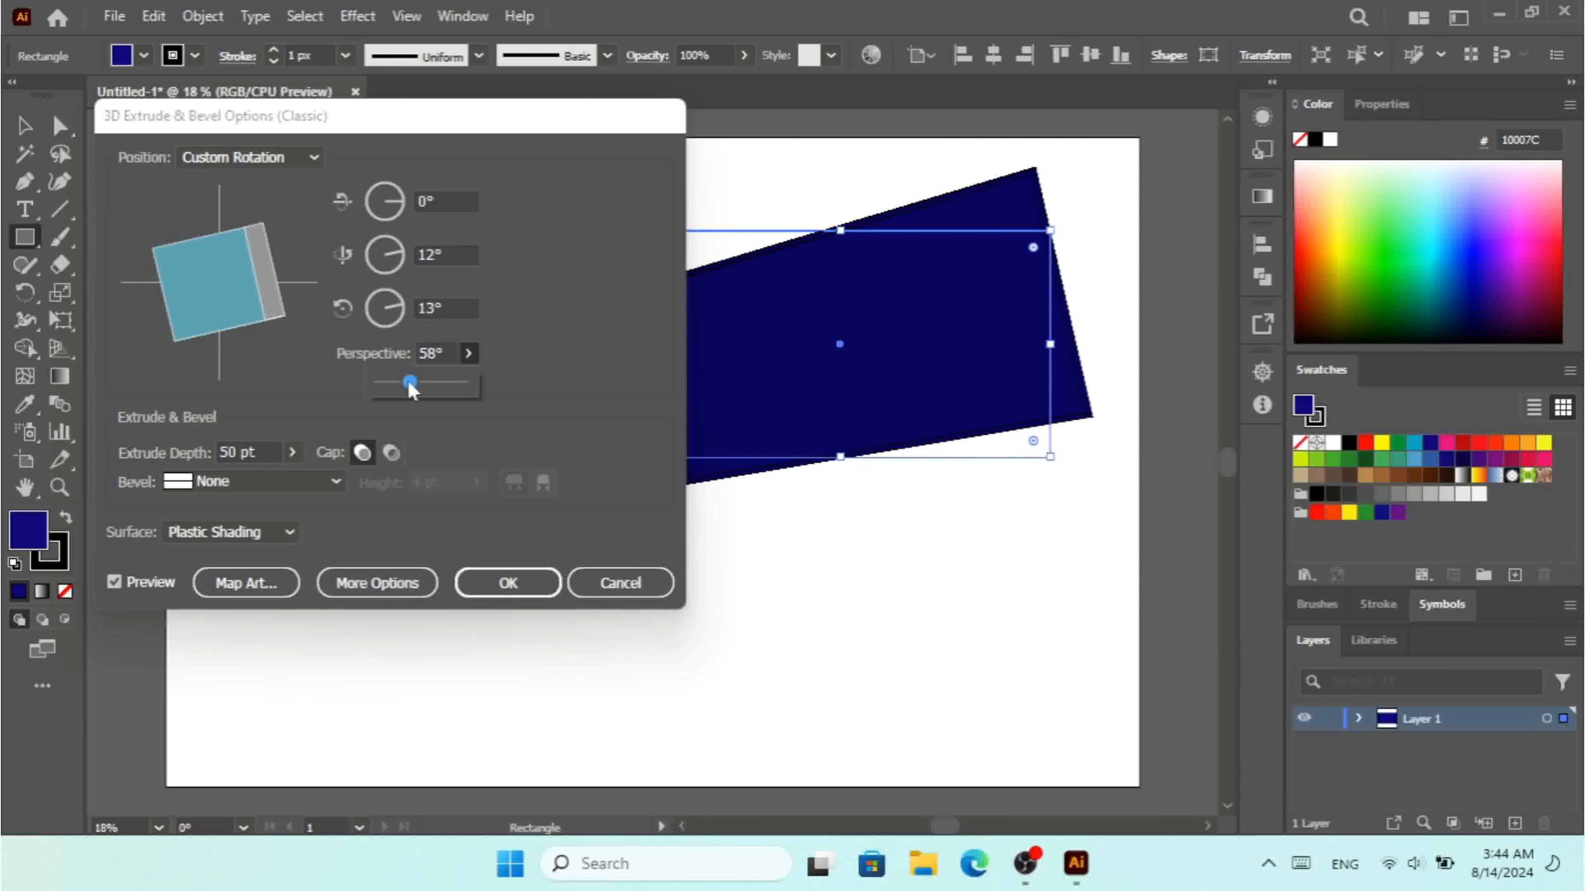
{"action": "mouse_move", "coordinate": [409, 389]}
{"action": "left_mouse_down"}
{"action": "mouse_move", "coordinate": [369, 385]}
{"action": "mouse_move", "coordinate": [410, 389]}
{"action": "left_mouse_up"}
{"action": "left_click", "coordinate": [203, 436]}
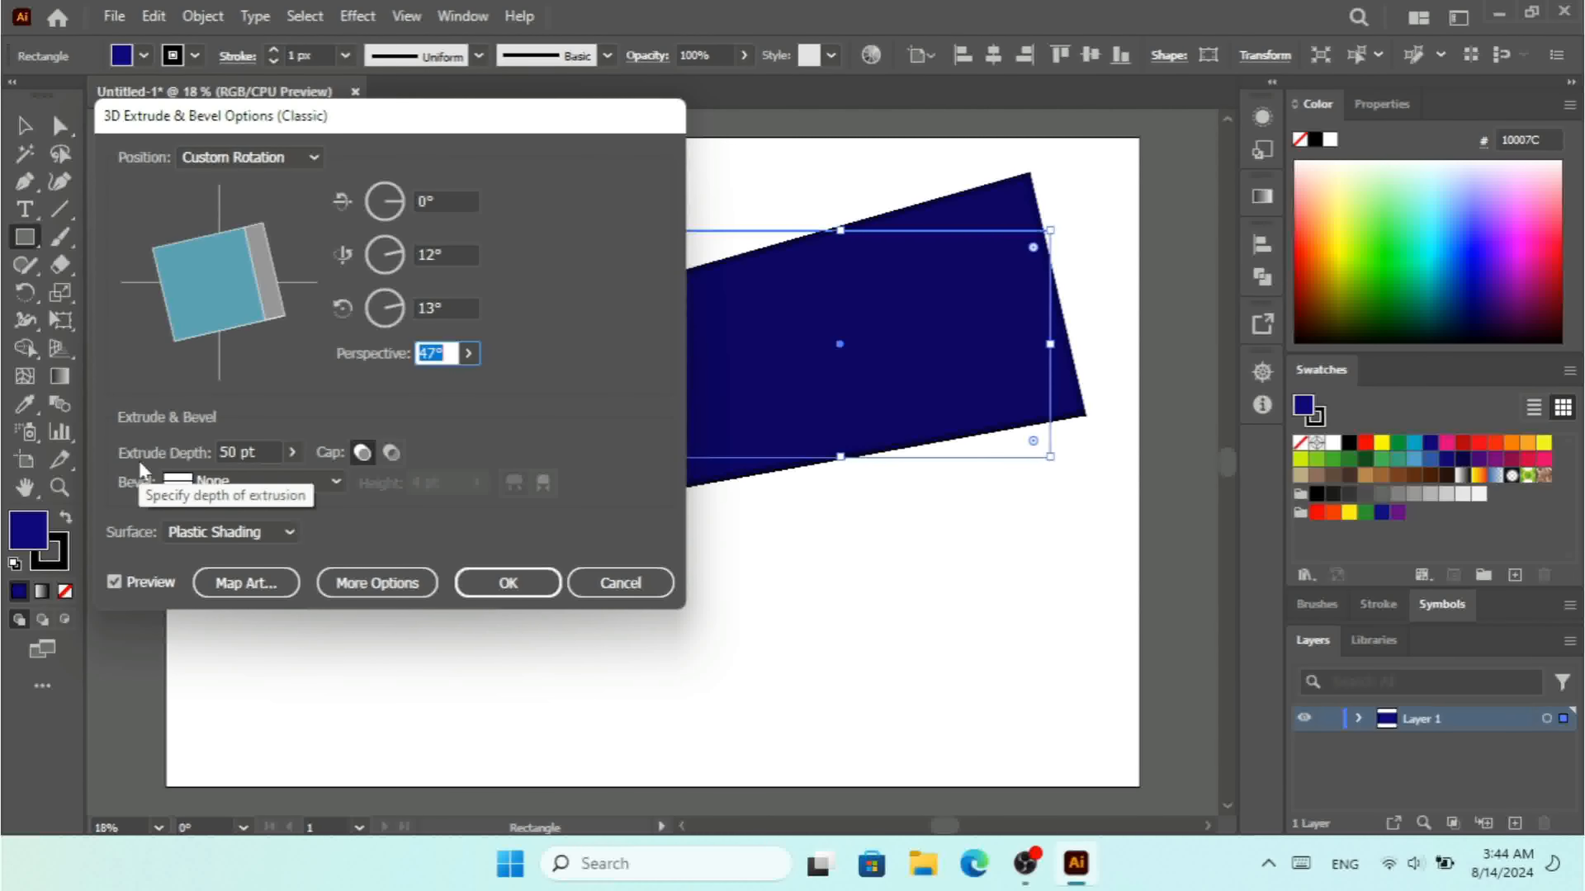
Rotate the extruded rectangle to -9° around X, 28° around Y and -1° around Z, and set its extrude depth to 1111 pt.
{"action": "left_click", "coordinate": [291, 452]}
{"action": "left_click_drag", "start_coordinate": [228, 481], "coordinate": [242, 482]}
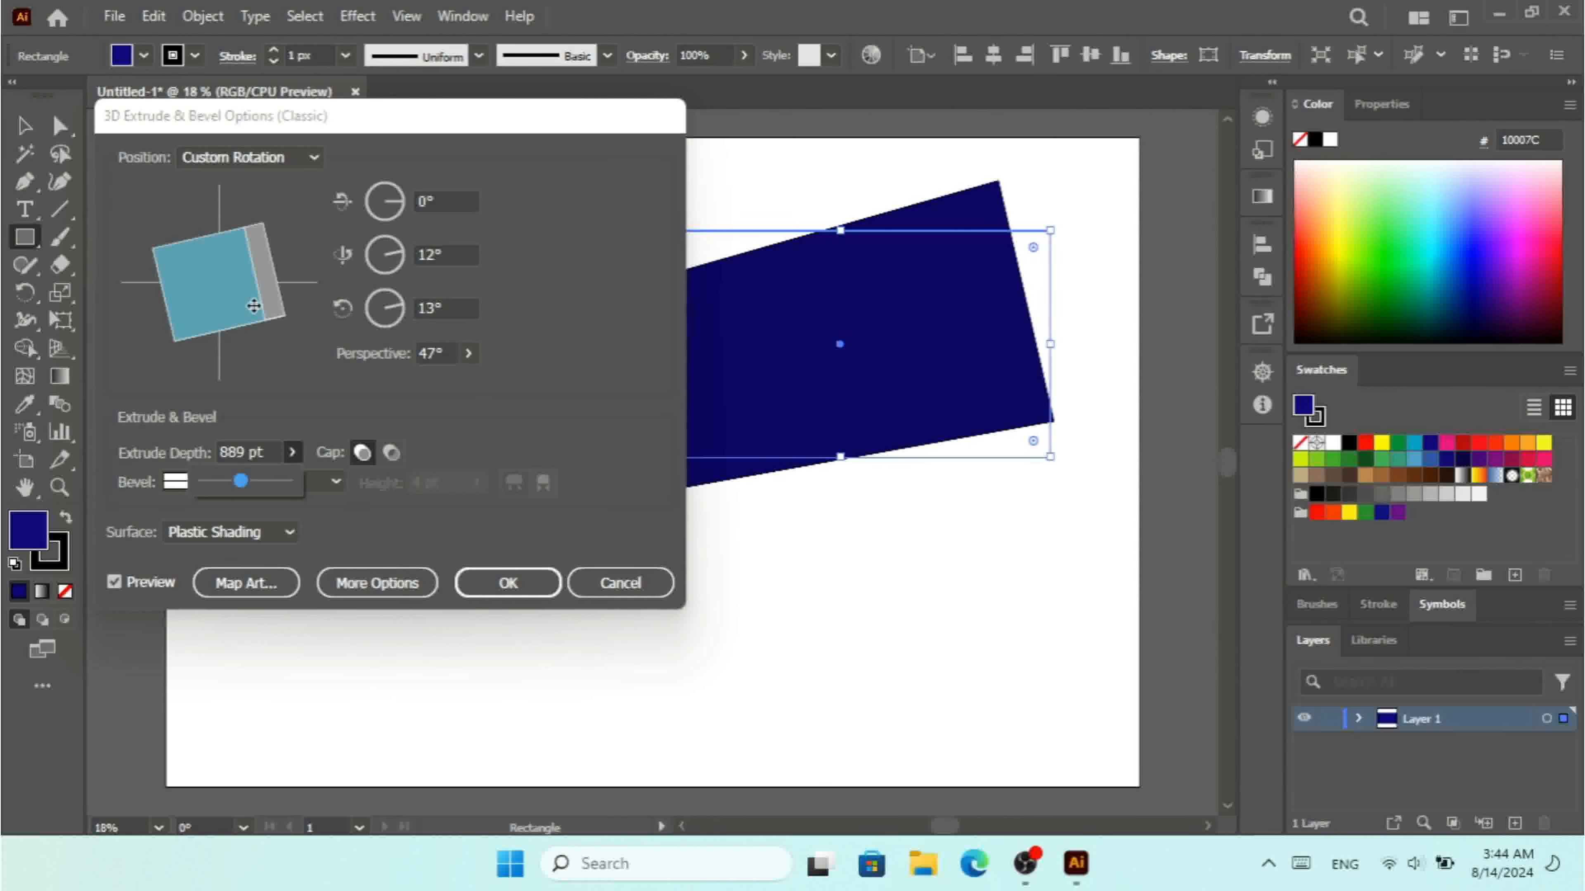
{"action": "left_click_drag", "start_coordinate": [253, 306], "coordinate": [232, 321]}
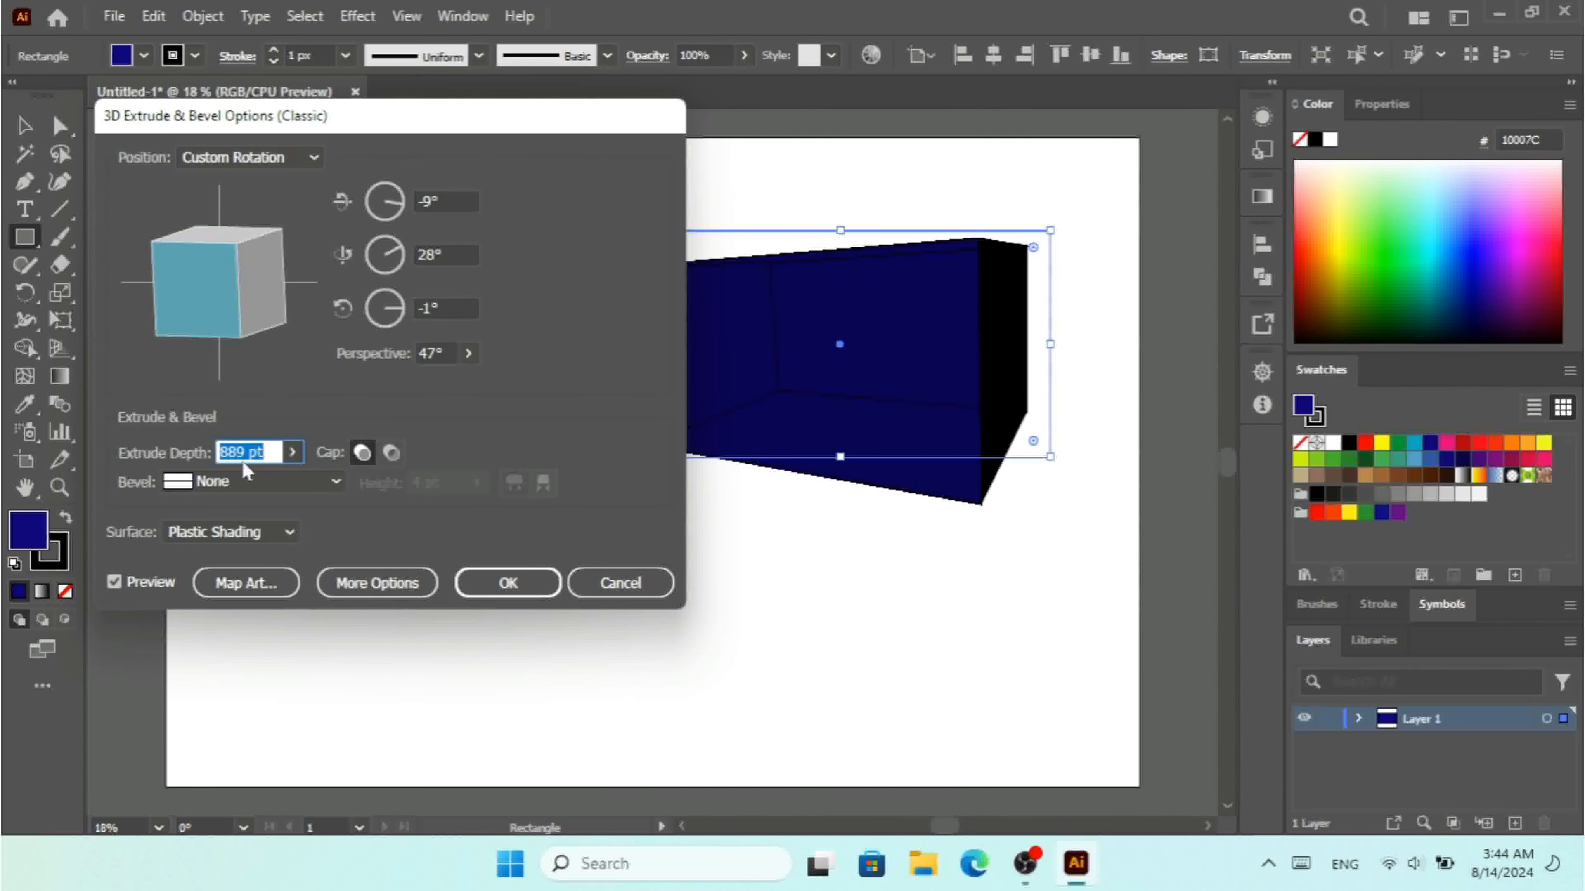
{"action": "left_click", "coordinate": [292, 452]}
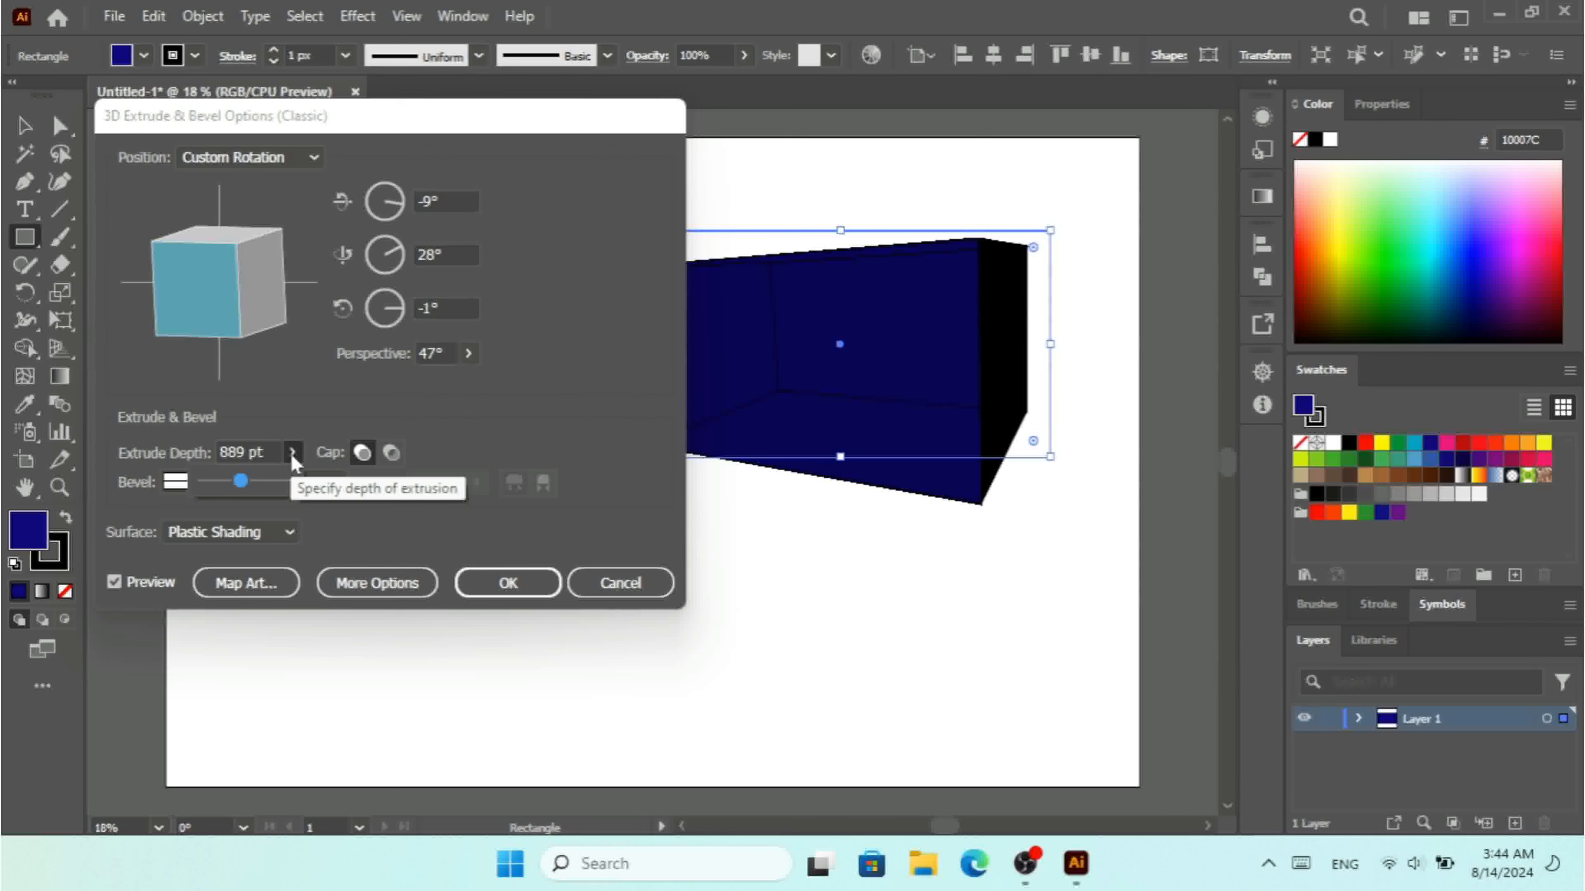
{"action": "left_click_drag", "start_coordinate": [241, 481], "coordinate": [252, 486]}
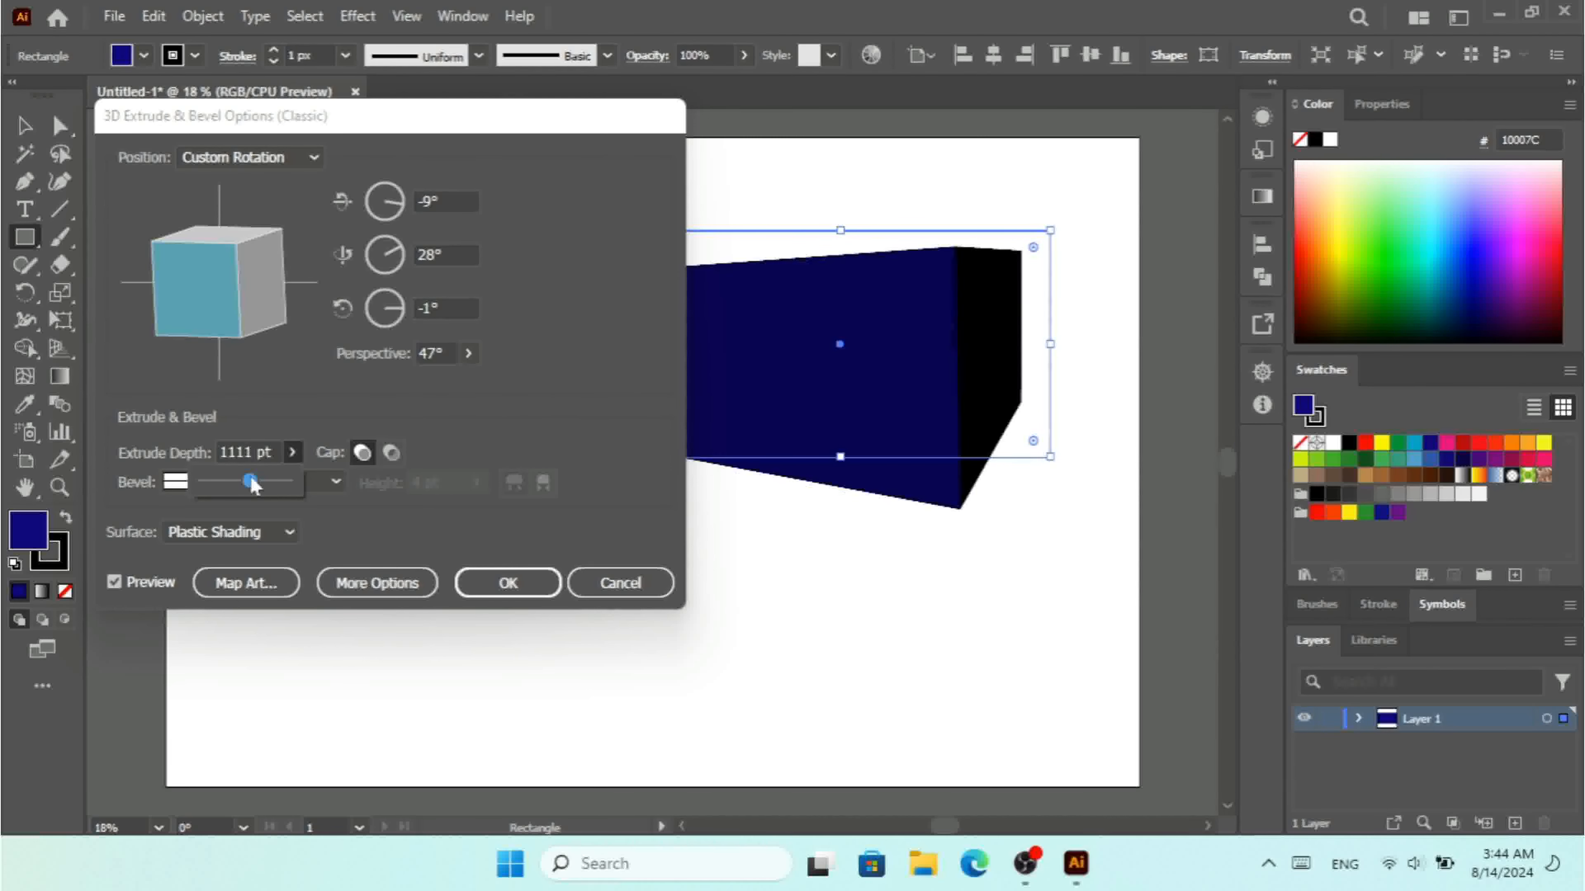
Try the extrusion with its cap off for a hollow appearance, and turn the cap back on for a solid one.
{"action": "left_click", "coordinate": [433, 452]}
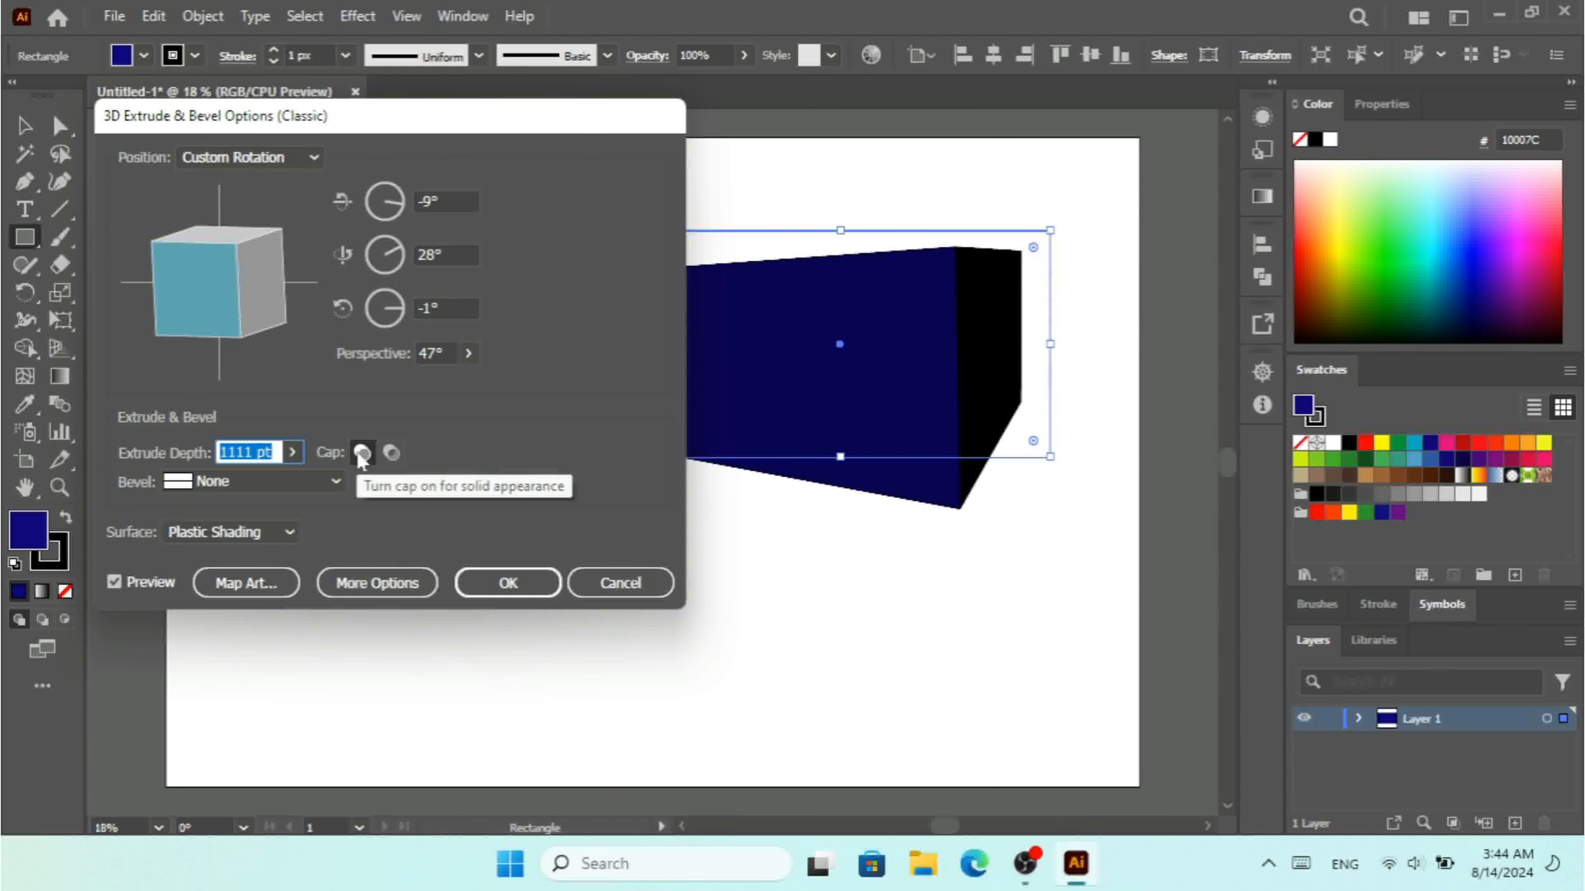
{"action": "left_click", "coordinate": [390, 455]}
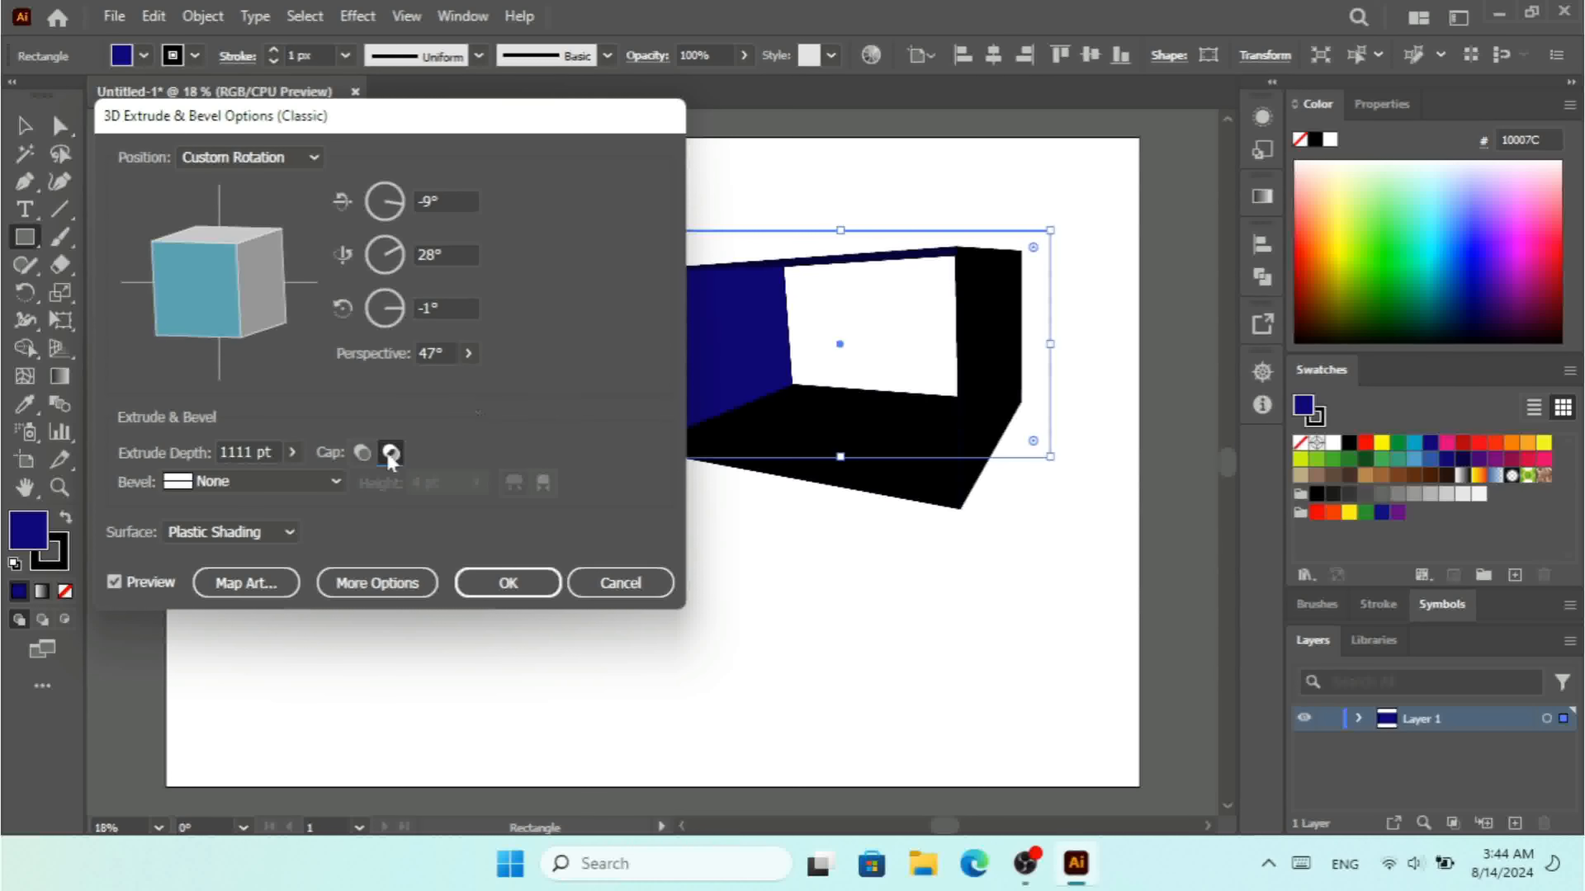
{"action": "left_click", "coordinate": [362, 453]}
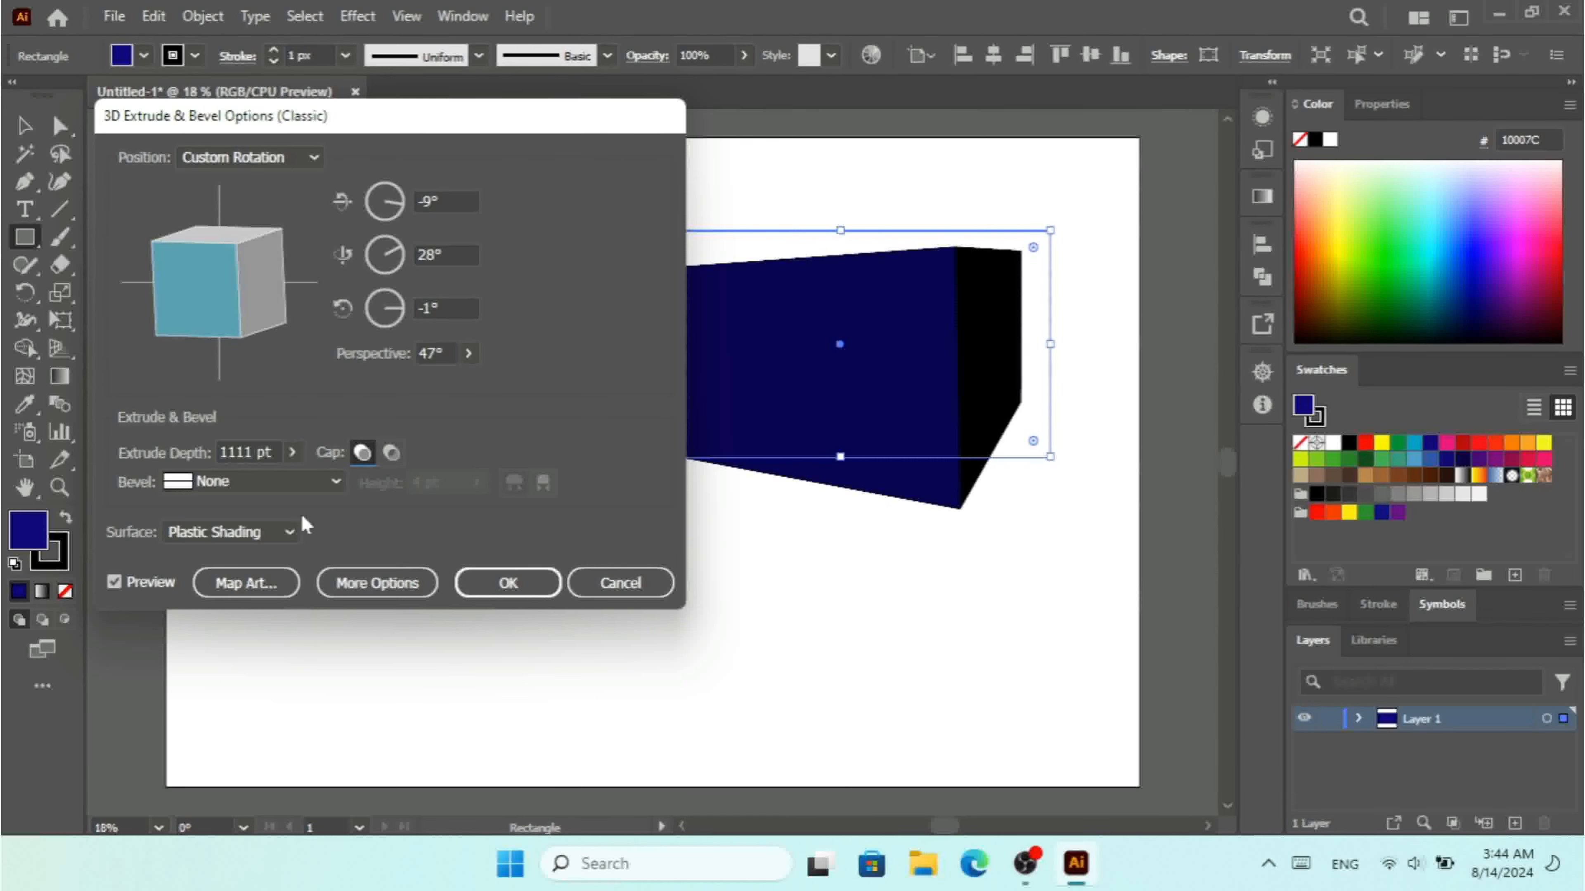
Try the Classic, Complex 1, Cove and Jaggy bevel shapes on the extruded rectangle.
{"action": "left_click", "coordinate": [259, 490]}
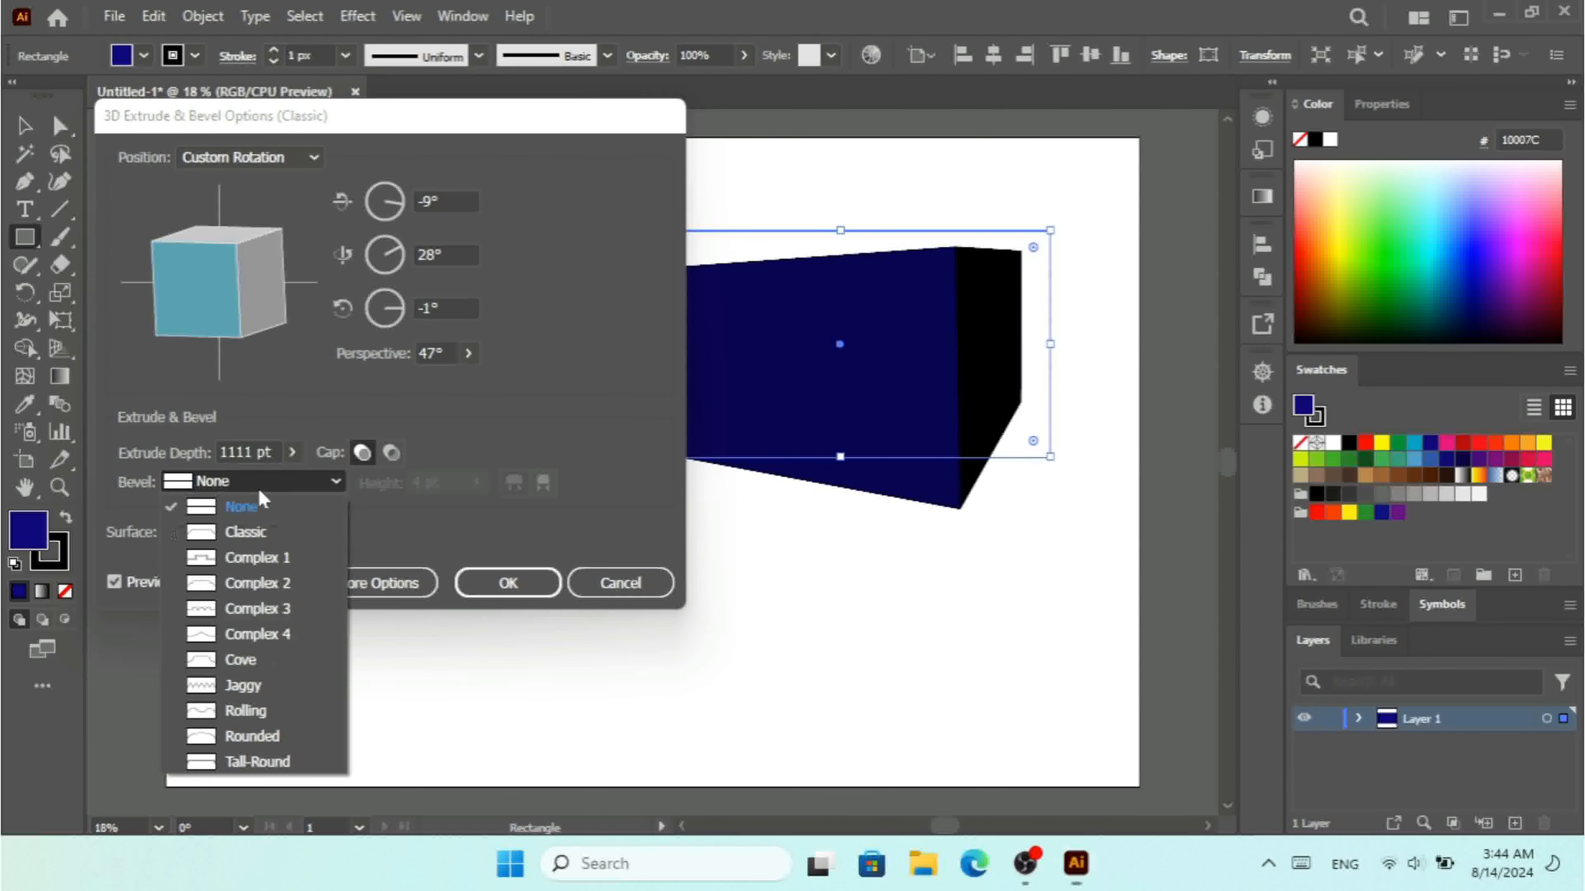
{"action": "left_click", "coordinate": [291, 527]}
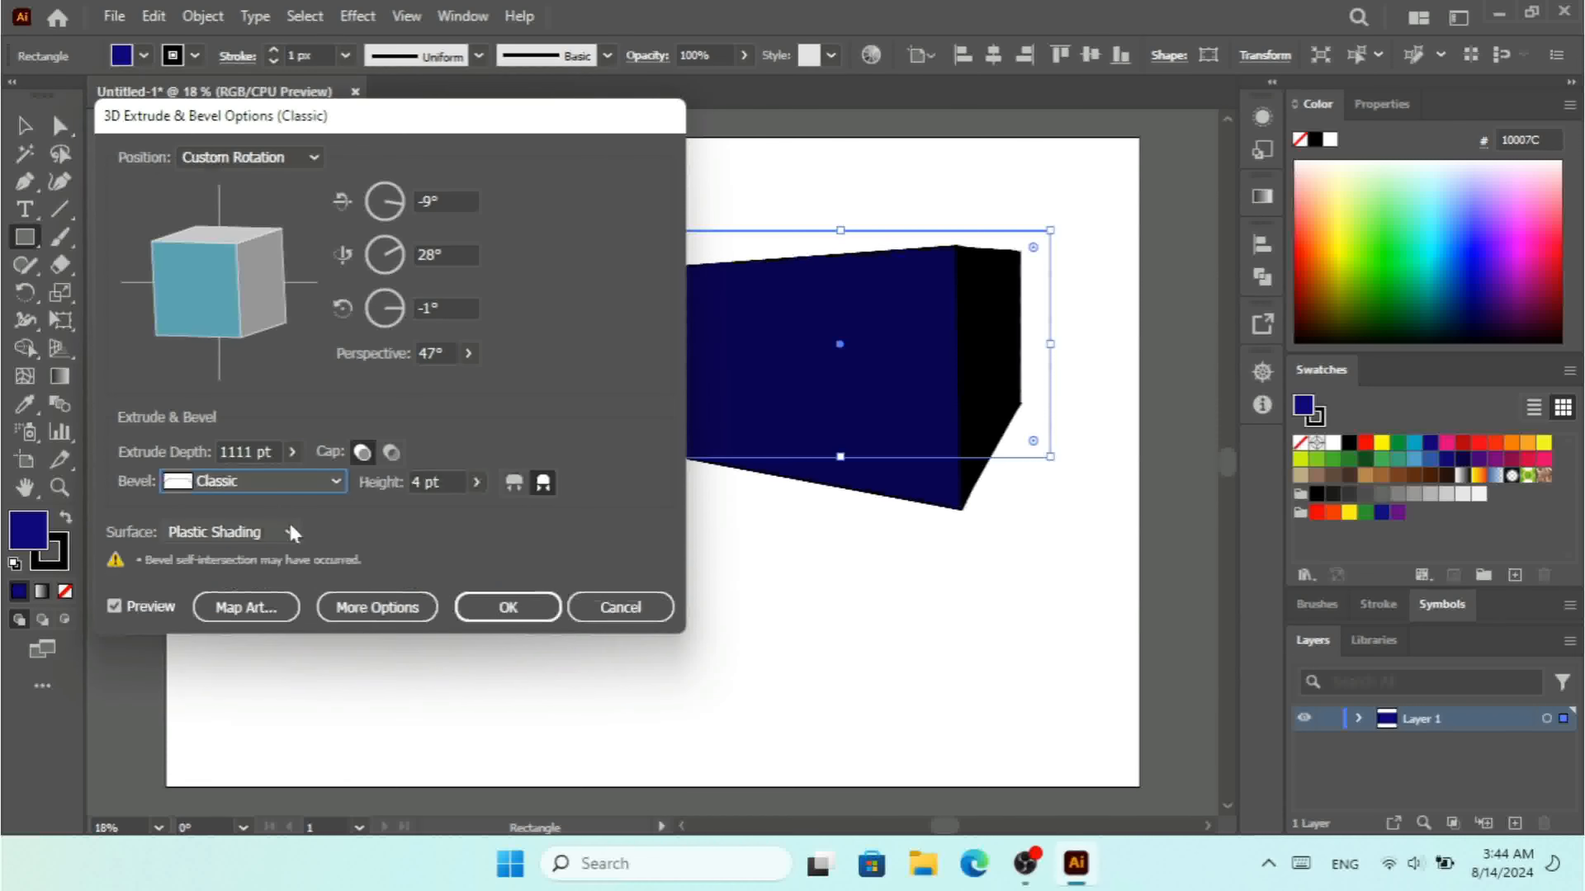
{"action": "left_click", "coordinate": [273, 480]}
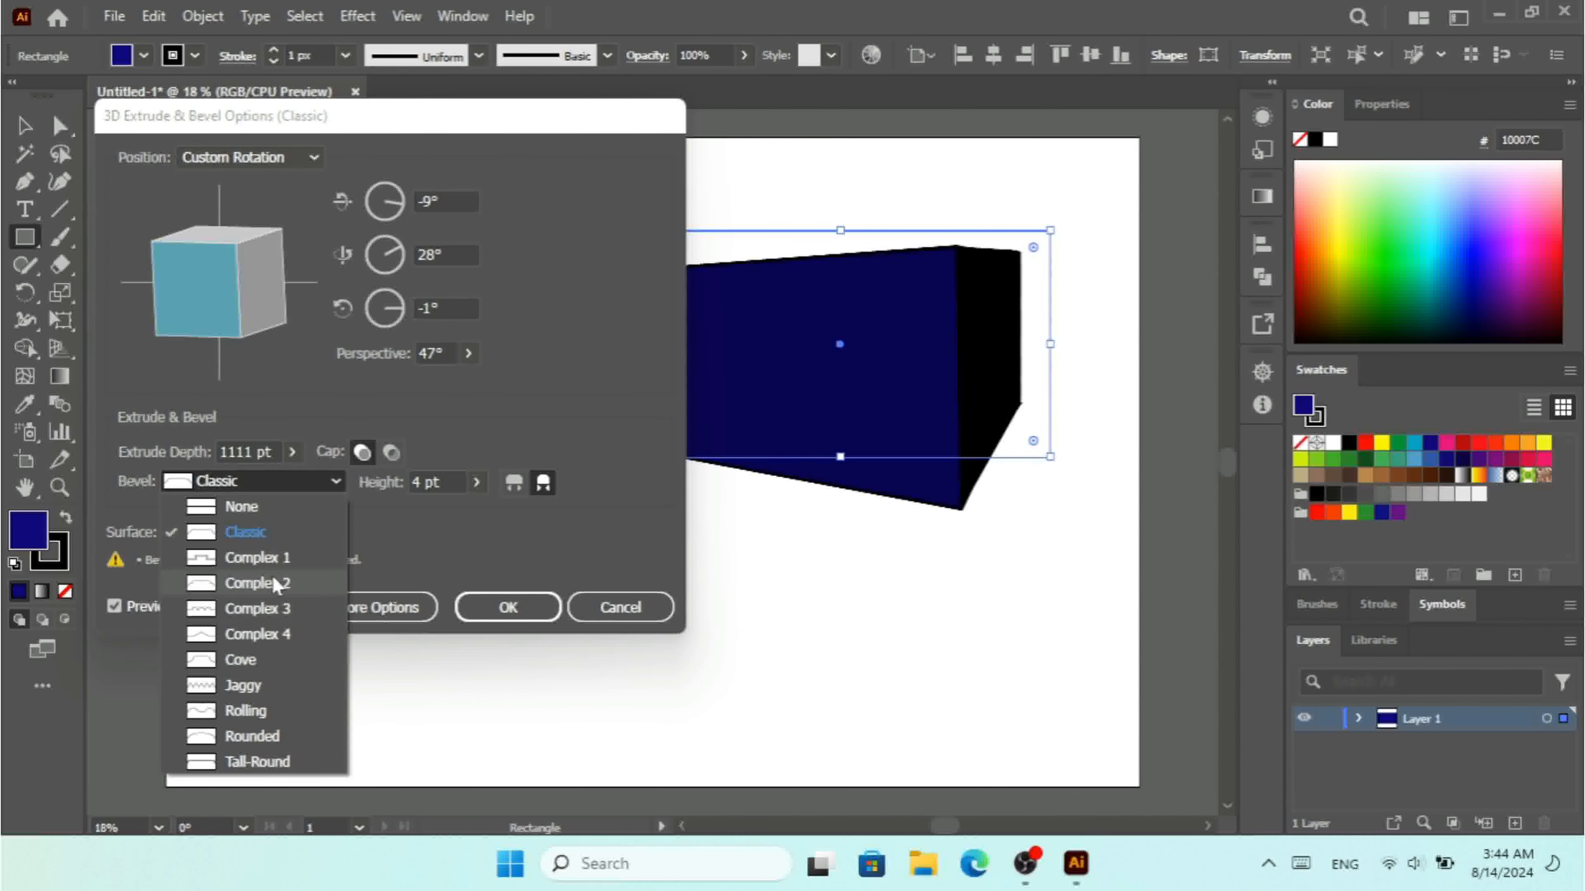
{"action": "left_click", "coordinate": [276, 559]}
{"action": "left_click", "coordinate": [261, 481]}
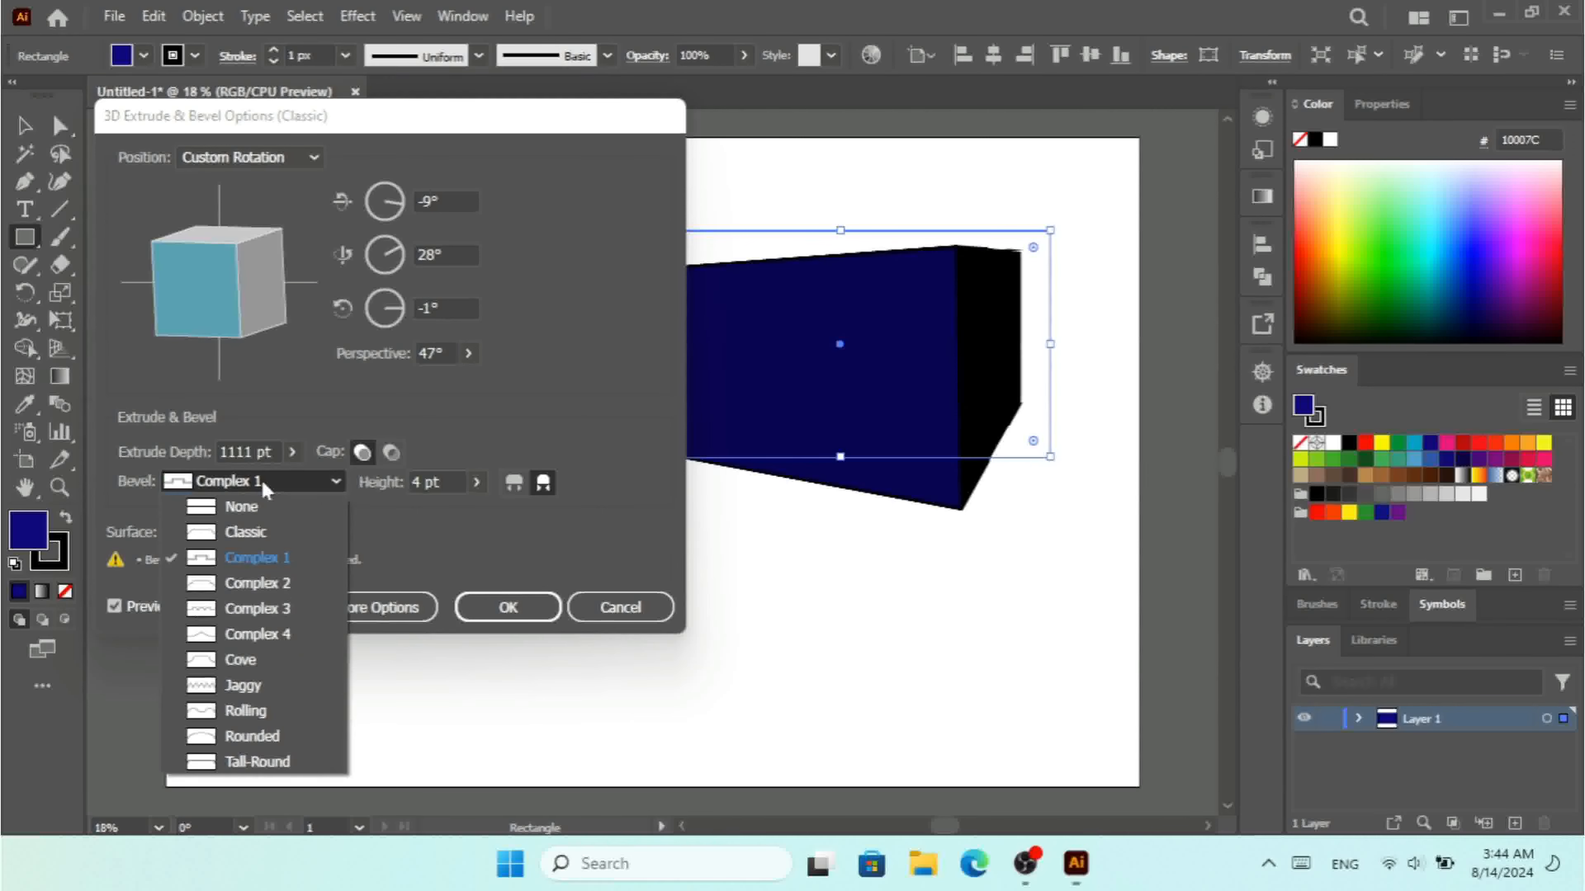
{"action": "left_click", "coordinate": [255, 659]}
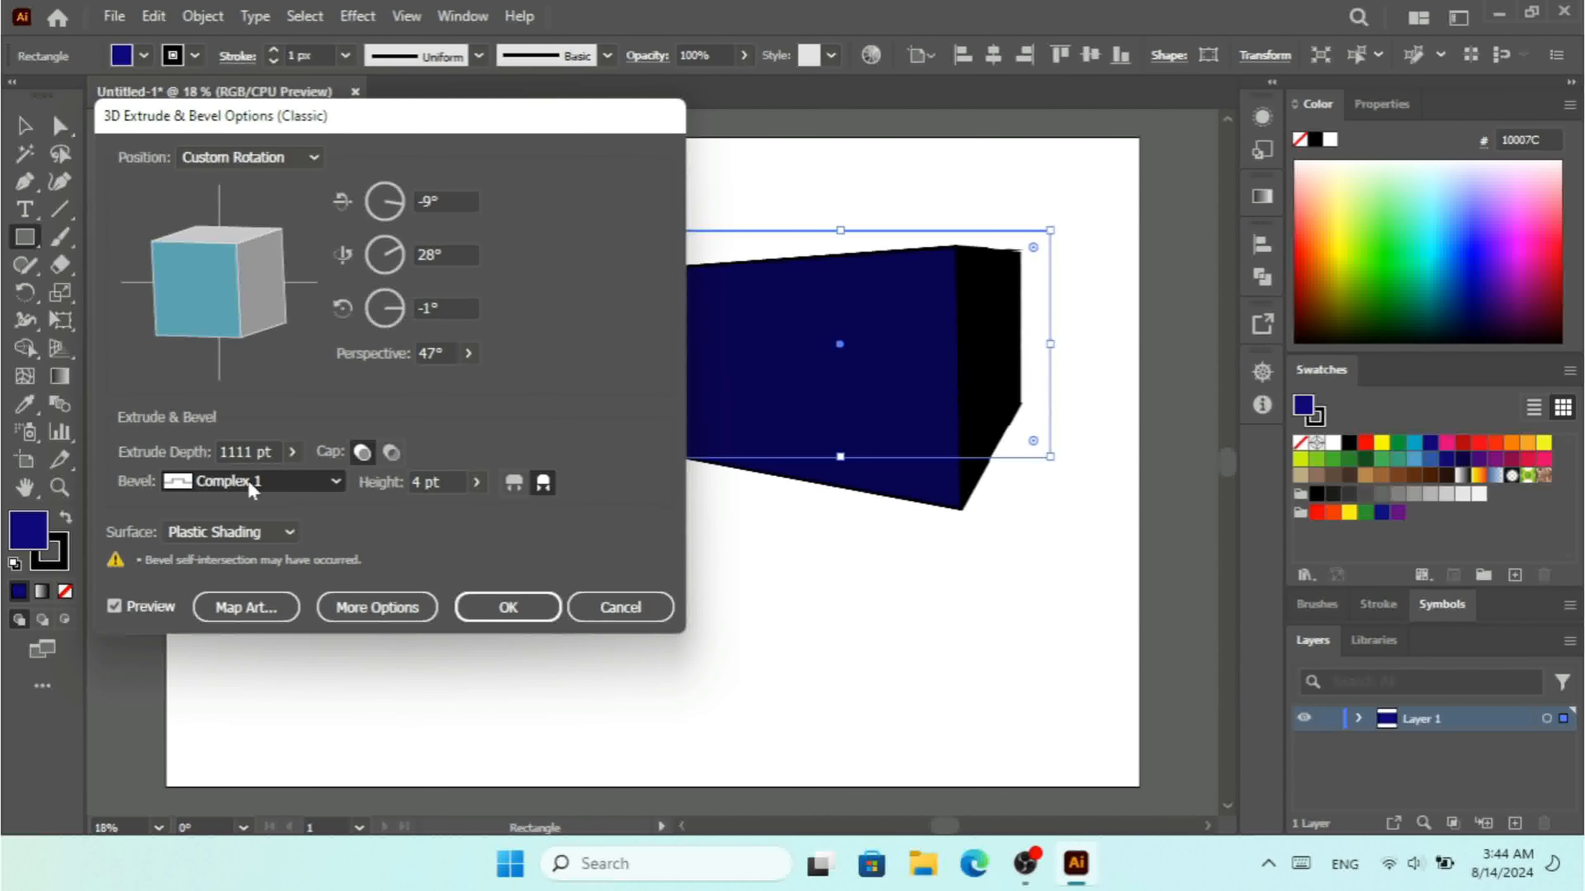
{"action": "left_click", "coordinate": [292, 486]}
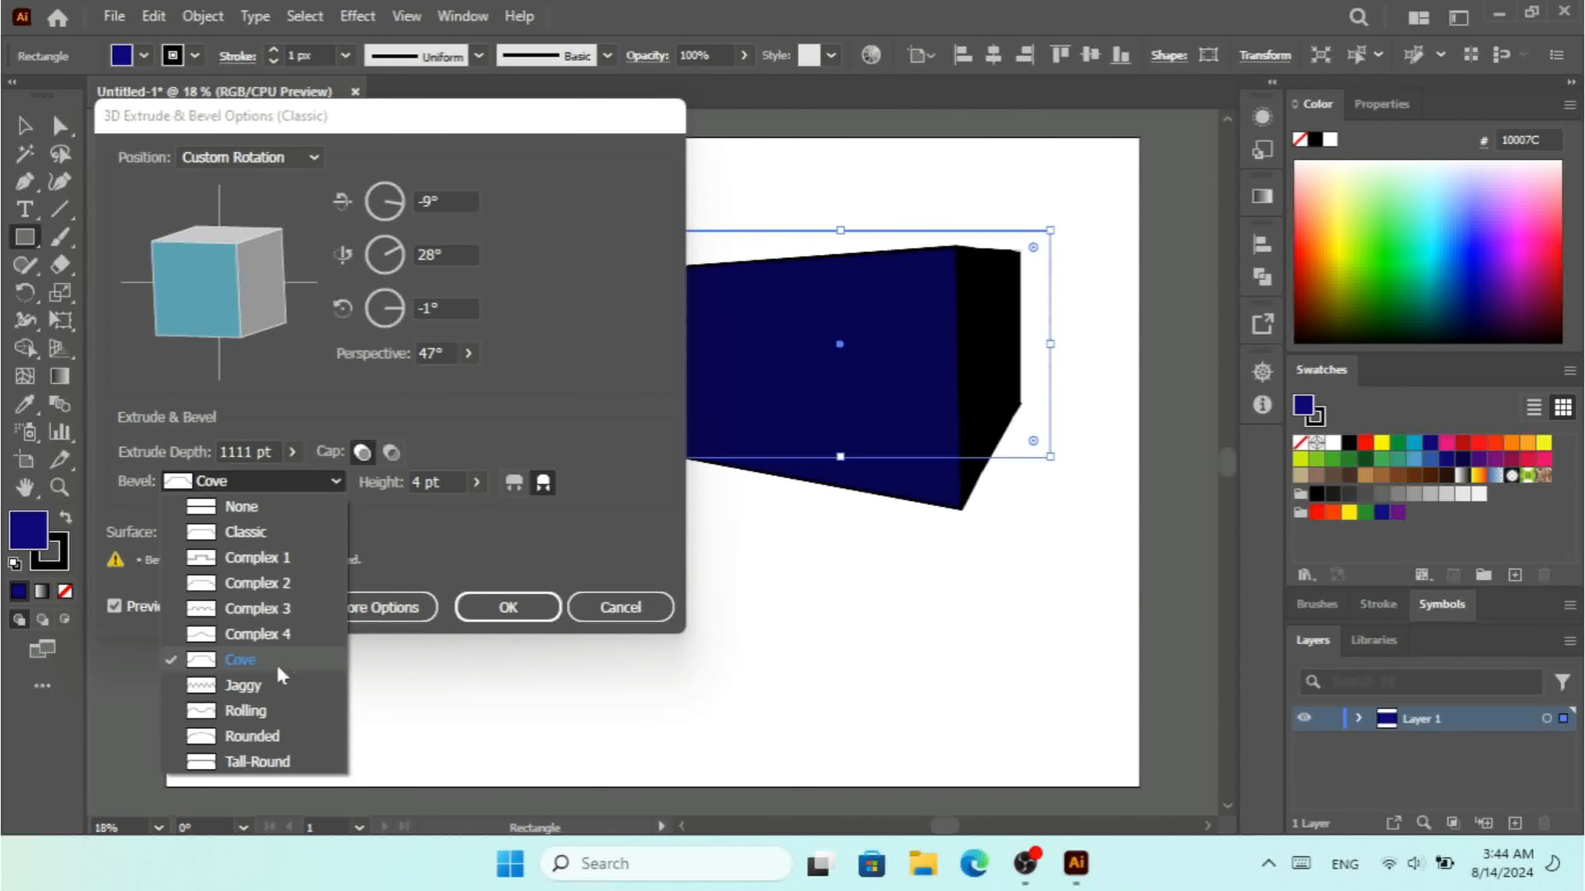
{"action": "left_click", "coordinate": [253, 690]}
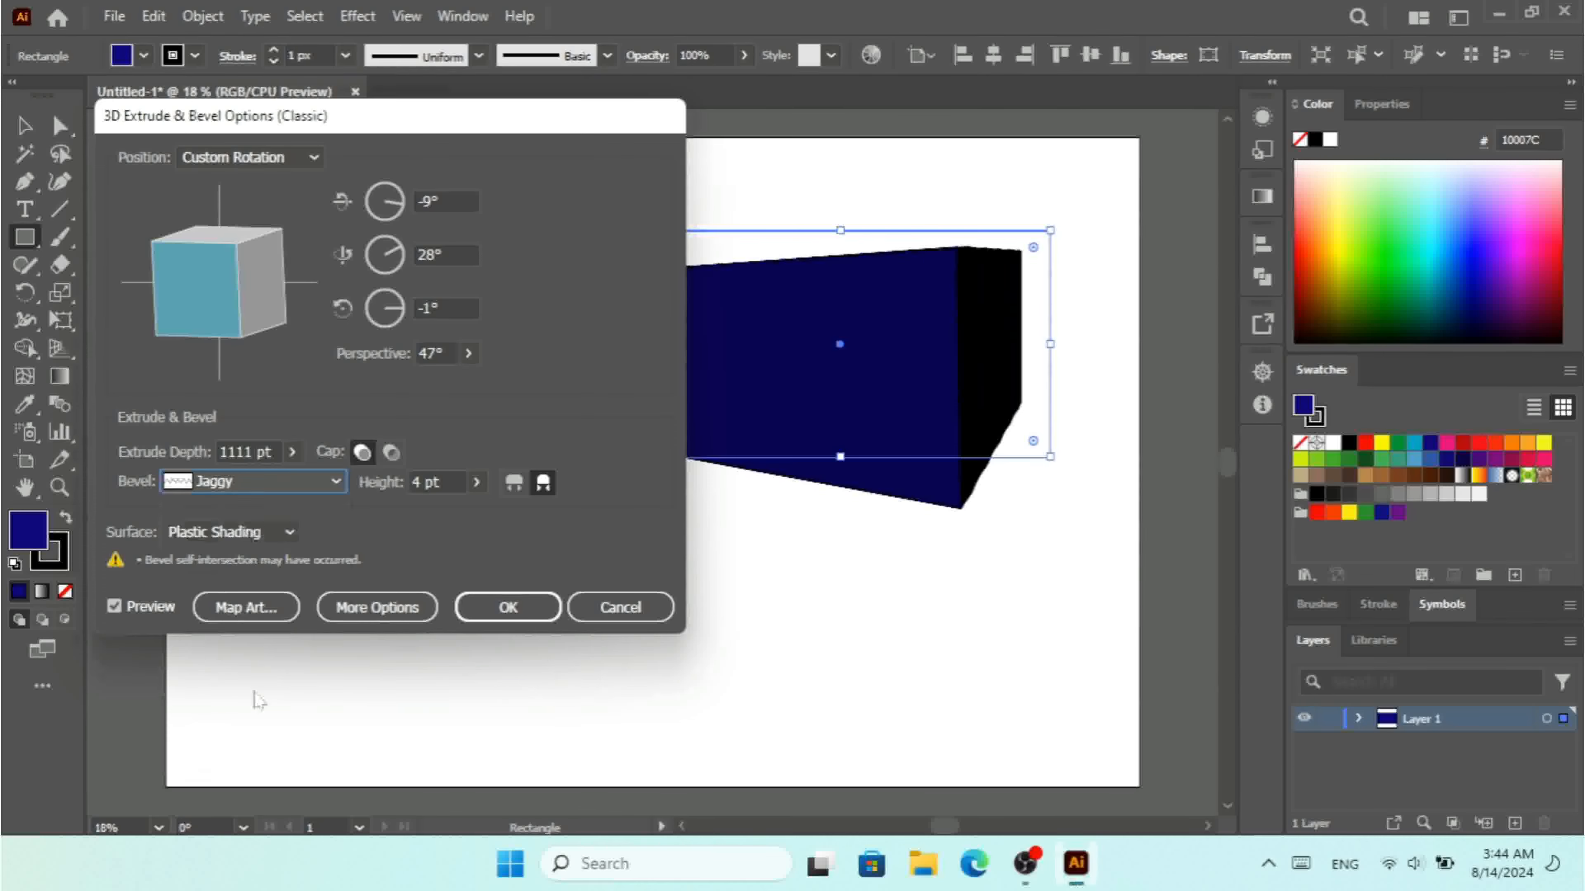
Give the extruded rectangle a Rolling bevel with a height of 34 pt.
{"action": "left_click", "coordinate": [286, 488]}
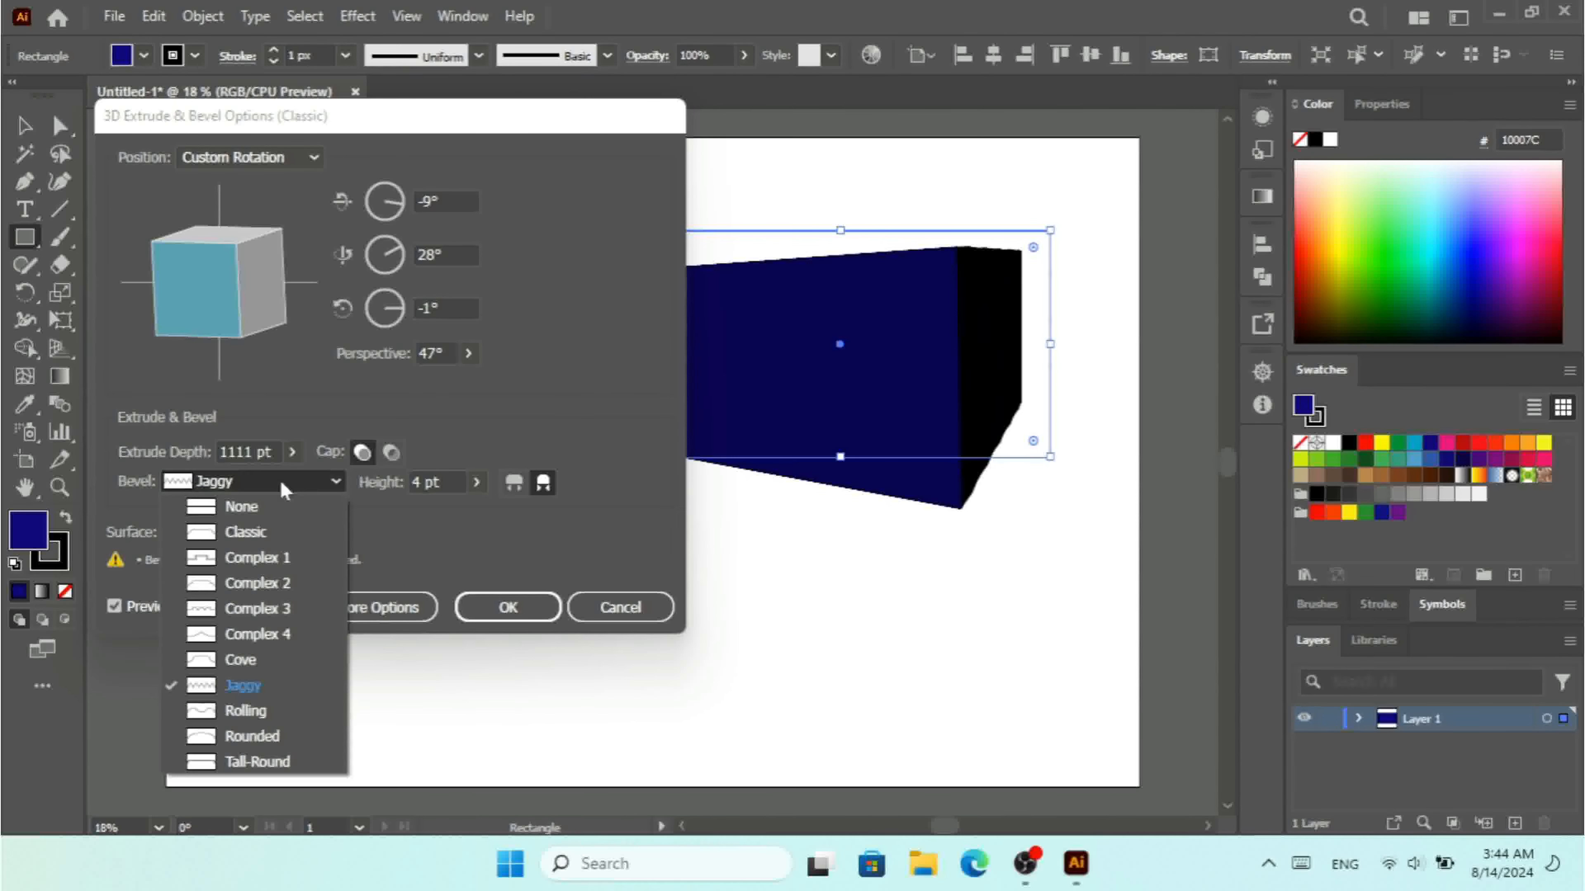
{"action": "left_click", "coordinate": [261, 710]}
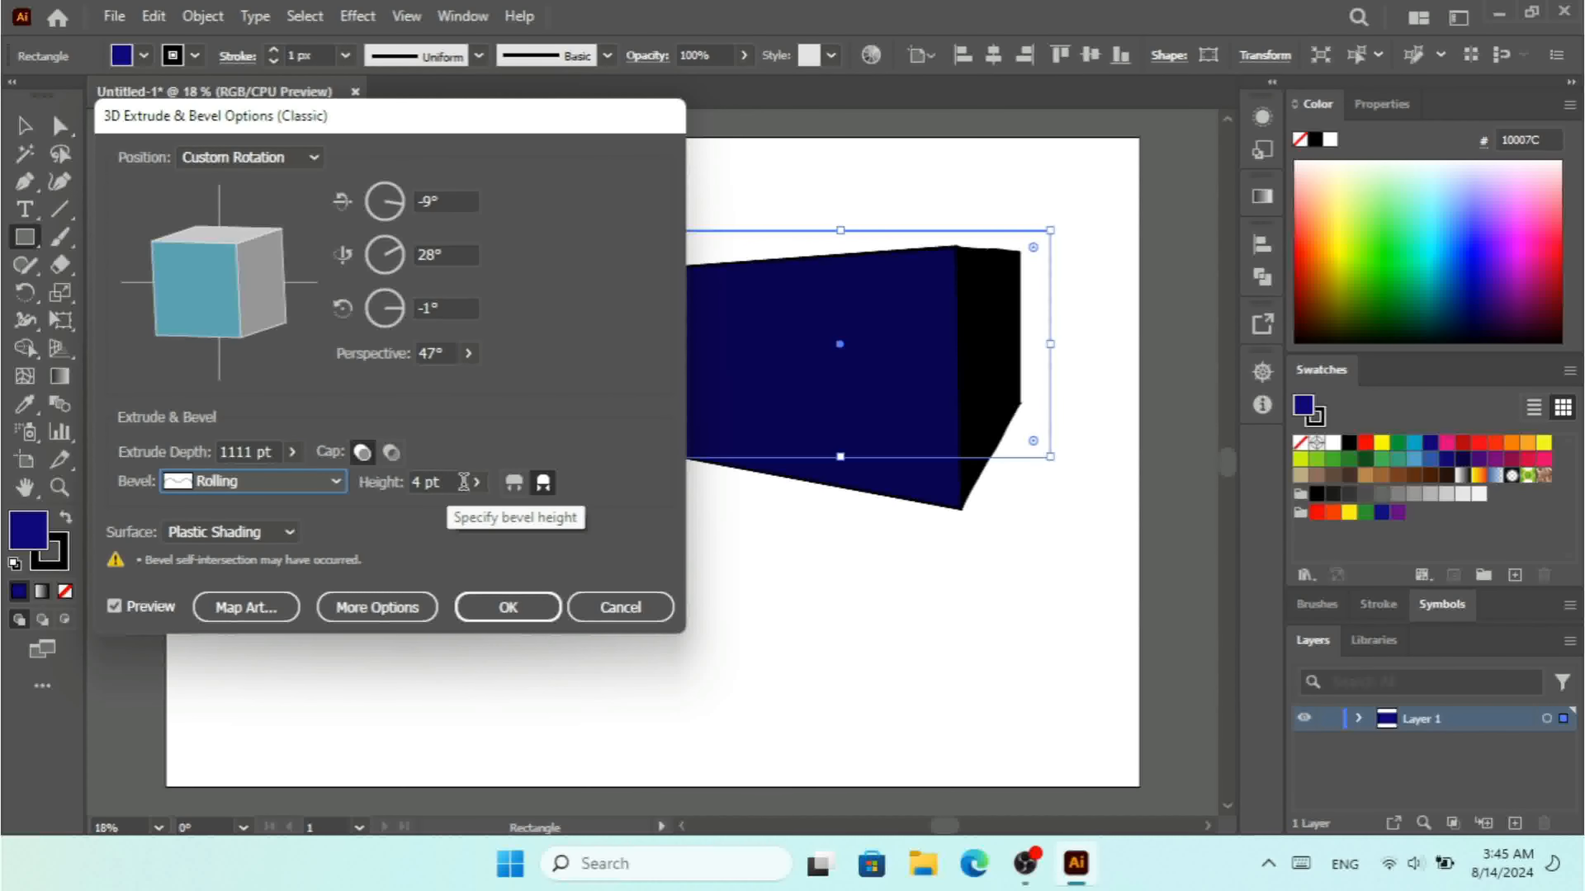
{"action": "left_click", "coordinate": [477, 484]}
{"action": "left_click_drag", "start_coordinate": [420, 518], "coordinate": [427, 518]}
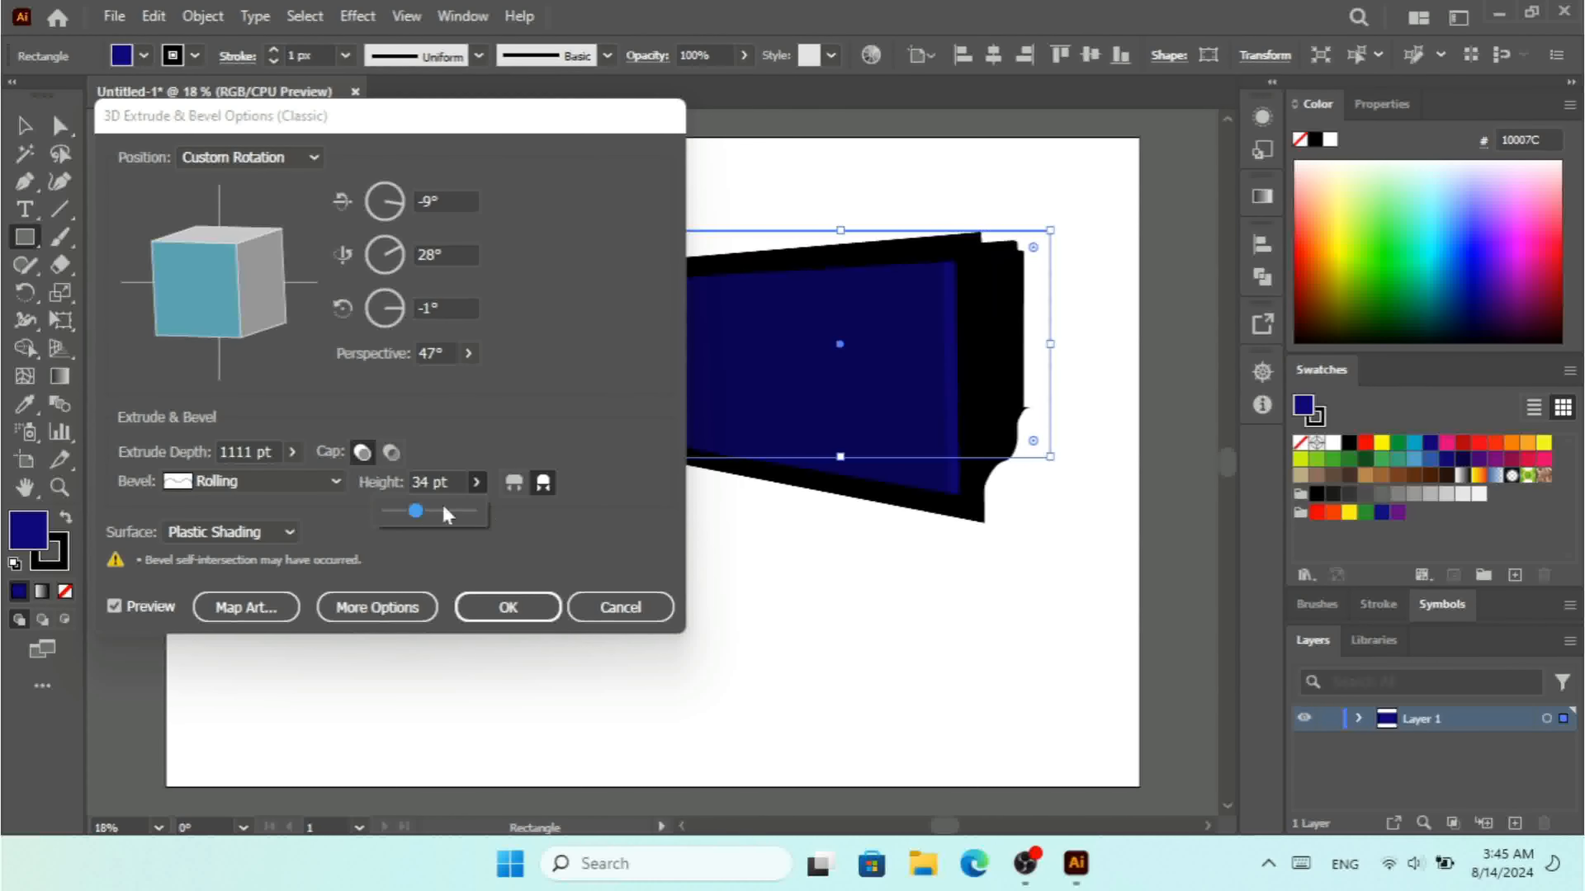
{"action": "left_click", "coordinate": [543, 482]}
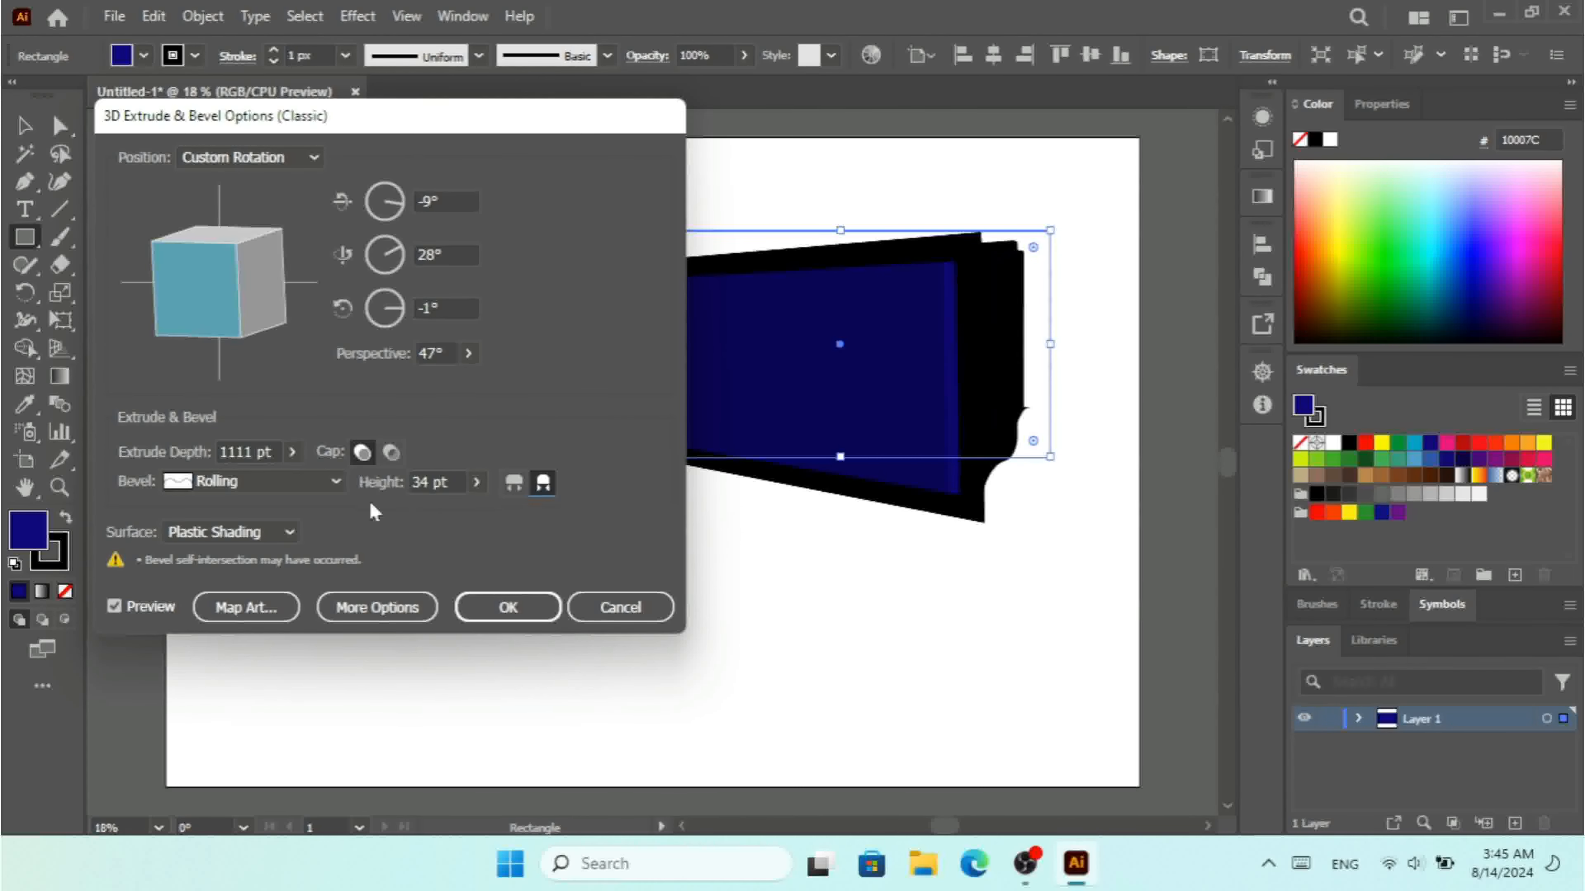
Try the Wireframe, No Shading and Diffuse Shading surfaces on the extrusion, and return it to Plastic Shading.
{"action": "left_click", "coordinate": [254, 537]}
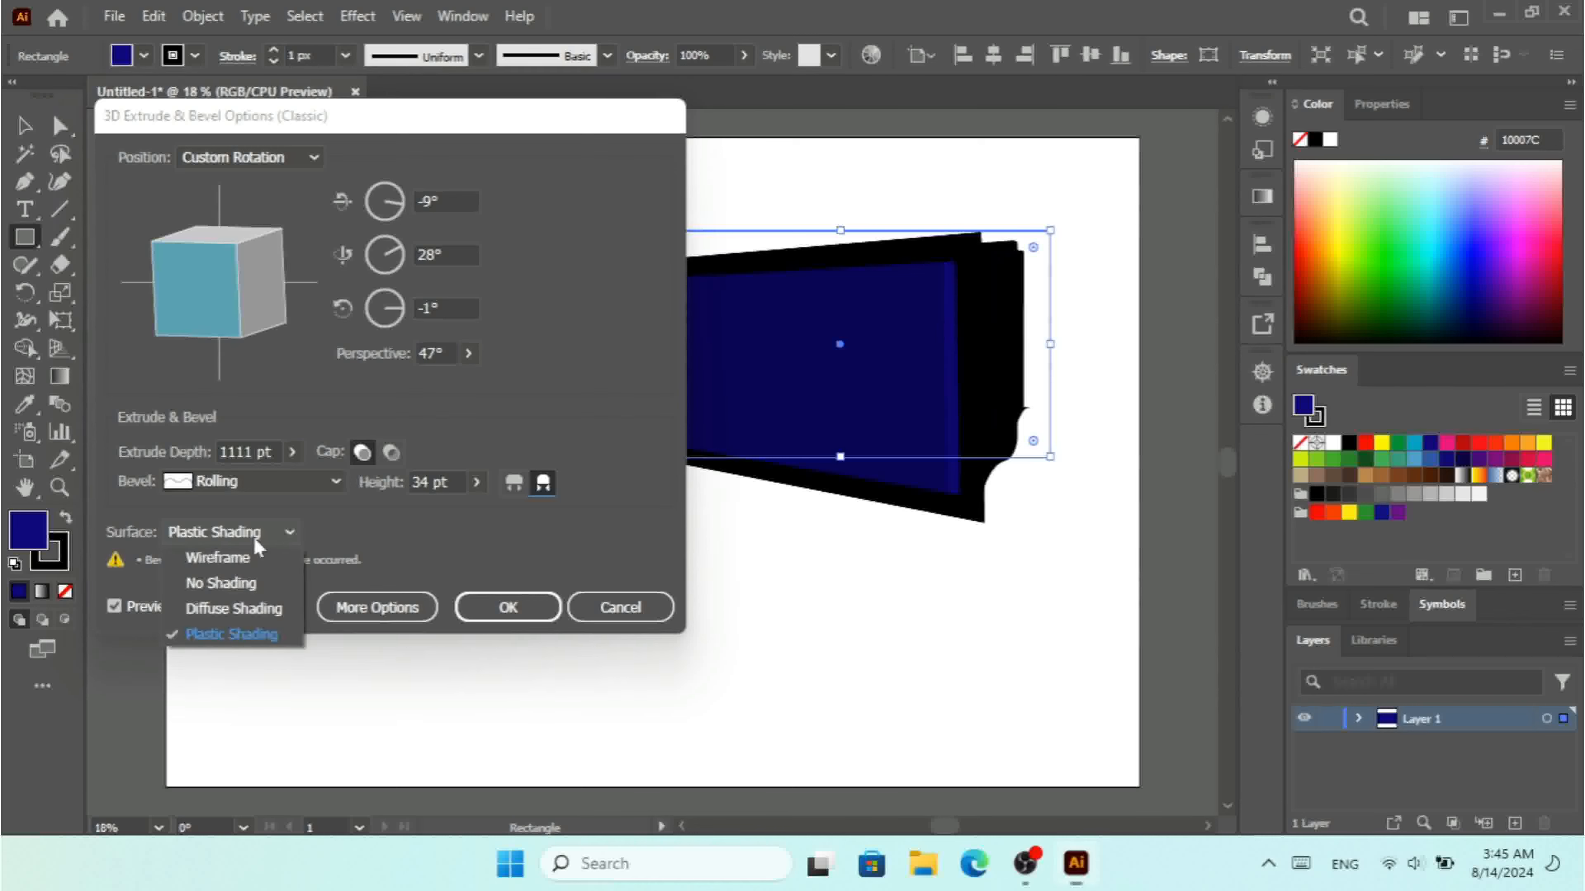
{"action": "left_click", "coordinate": [262, 560]}
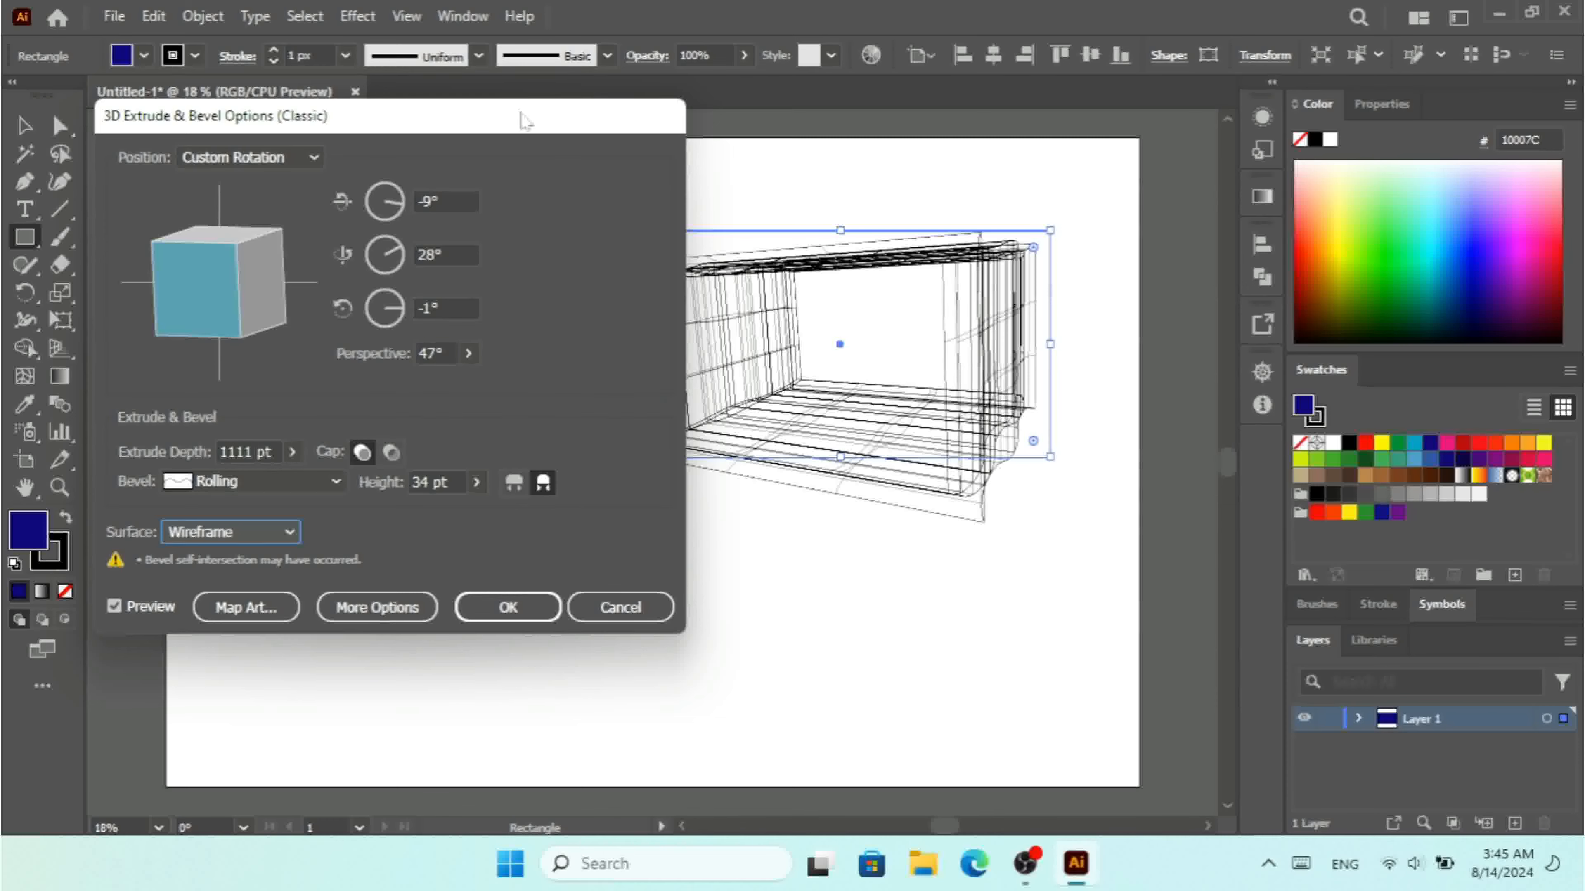
{"action": "left_click_drag", "start_coordinate": [521, 113], "coordinate": [470, 114]}
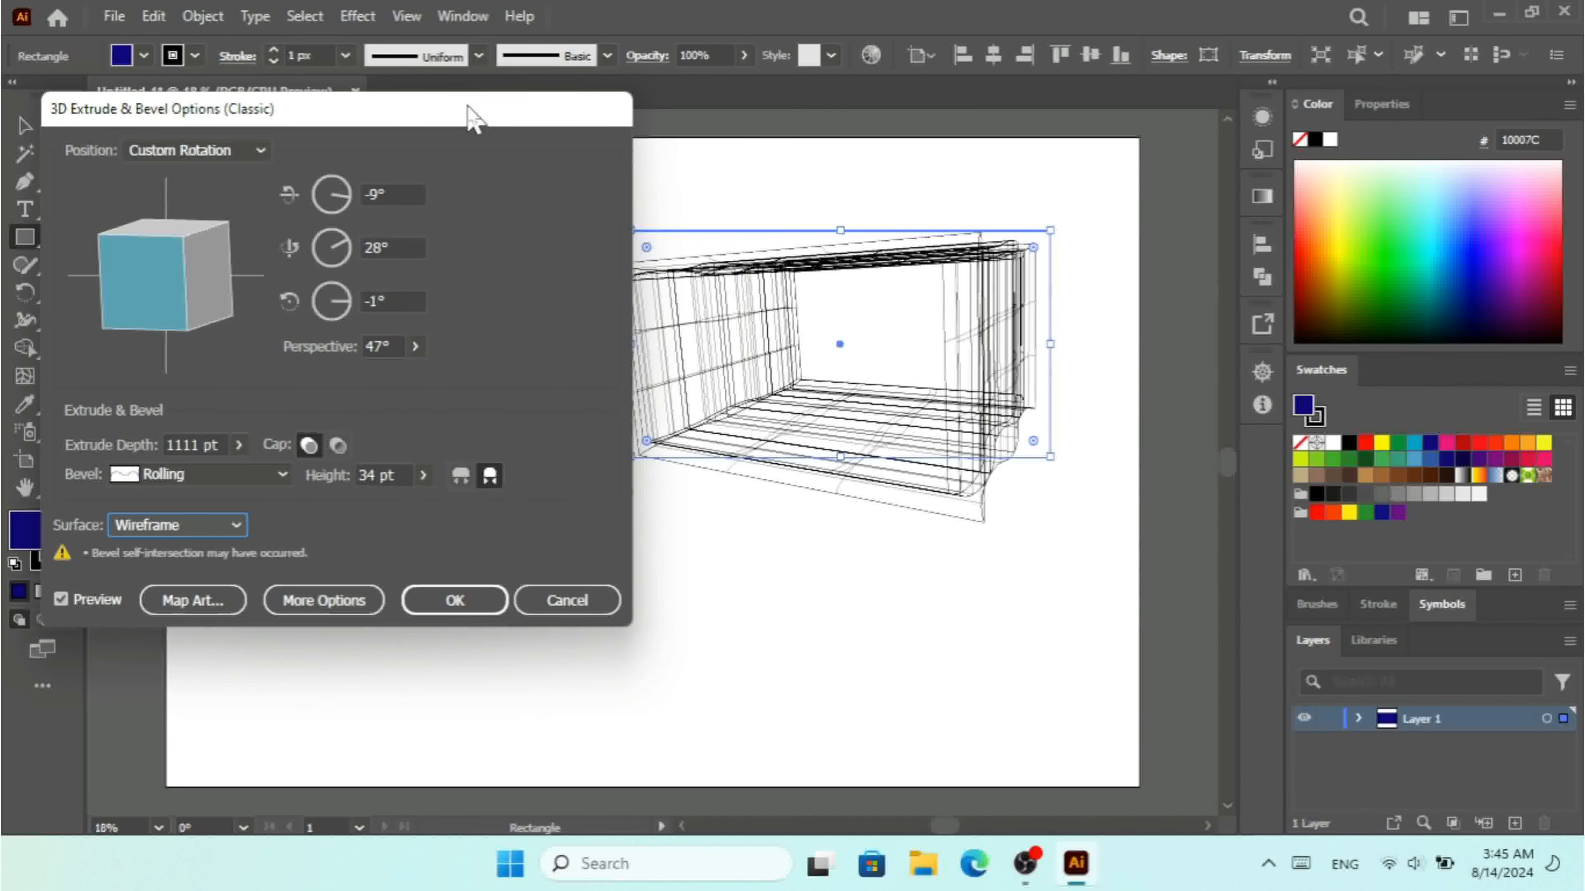
{"action": "left_click", "coordinate": [187, 527]}
{"action": "left_click", "coordinate": [193, 579]}
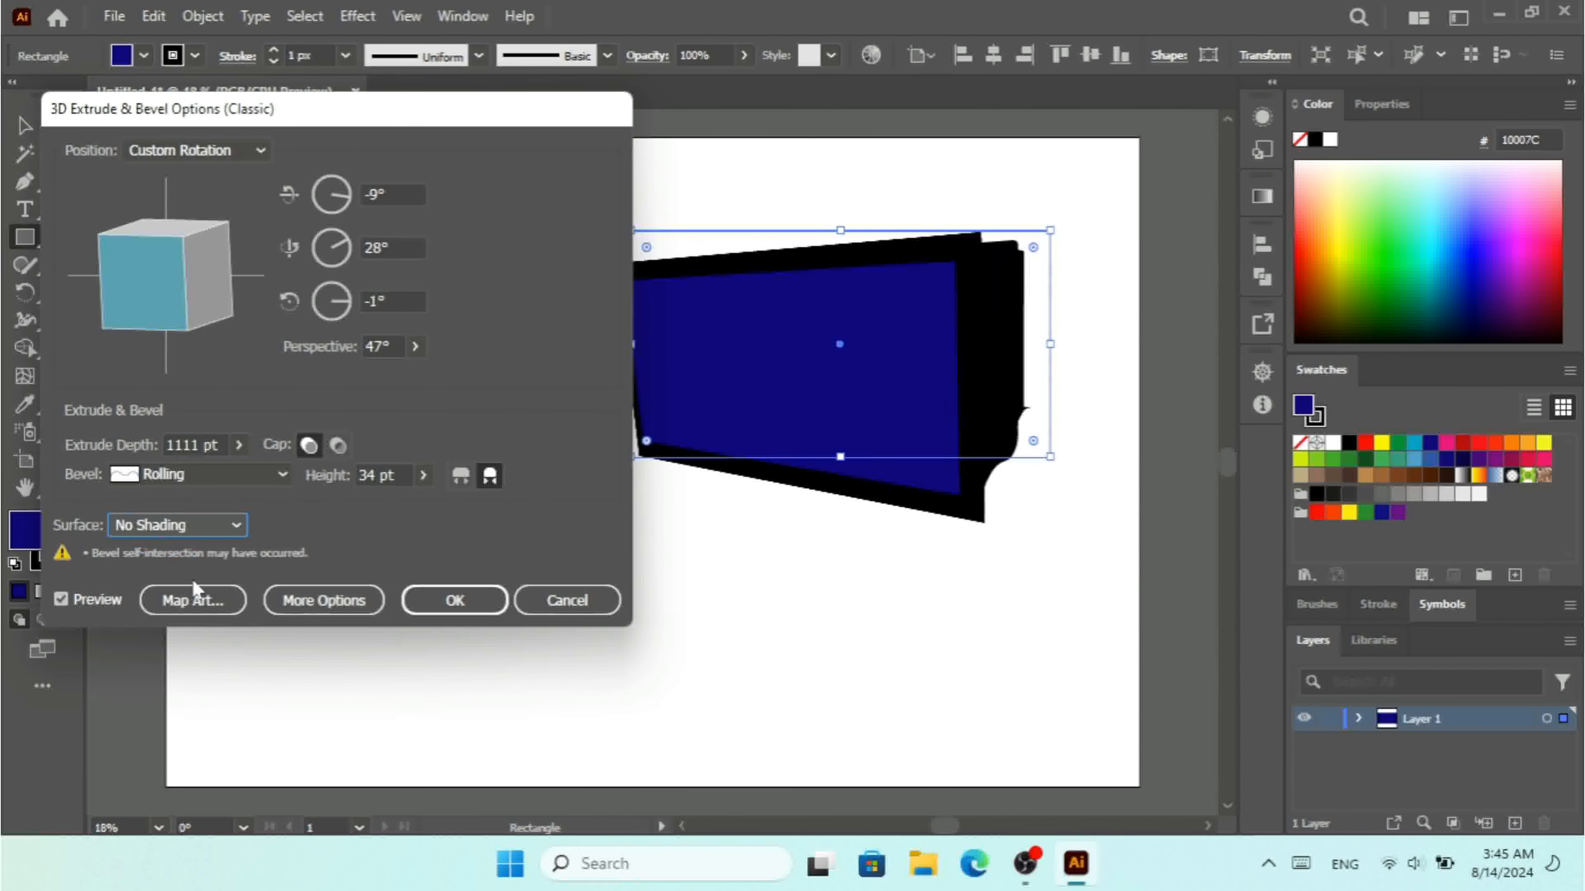
{"action": "left_click", "coordinate": [182, 527]}
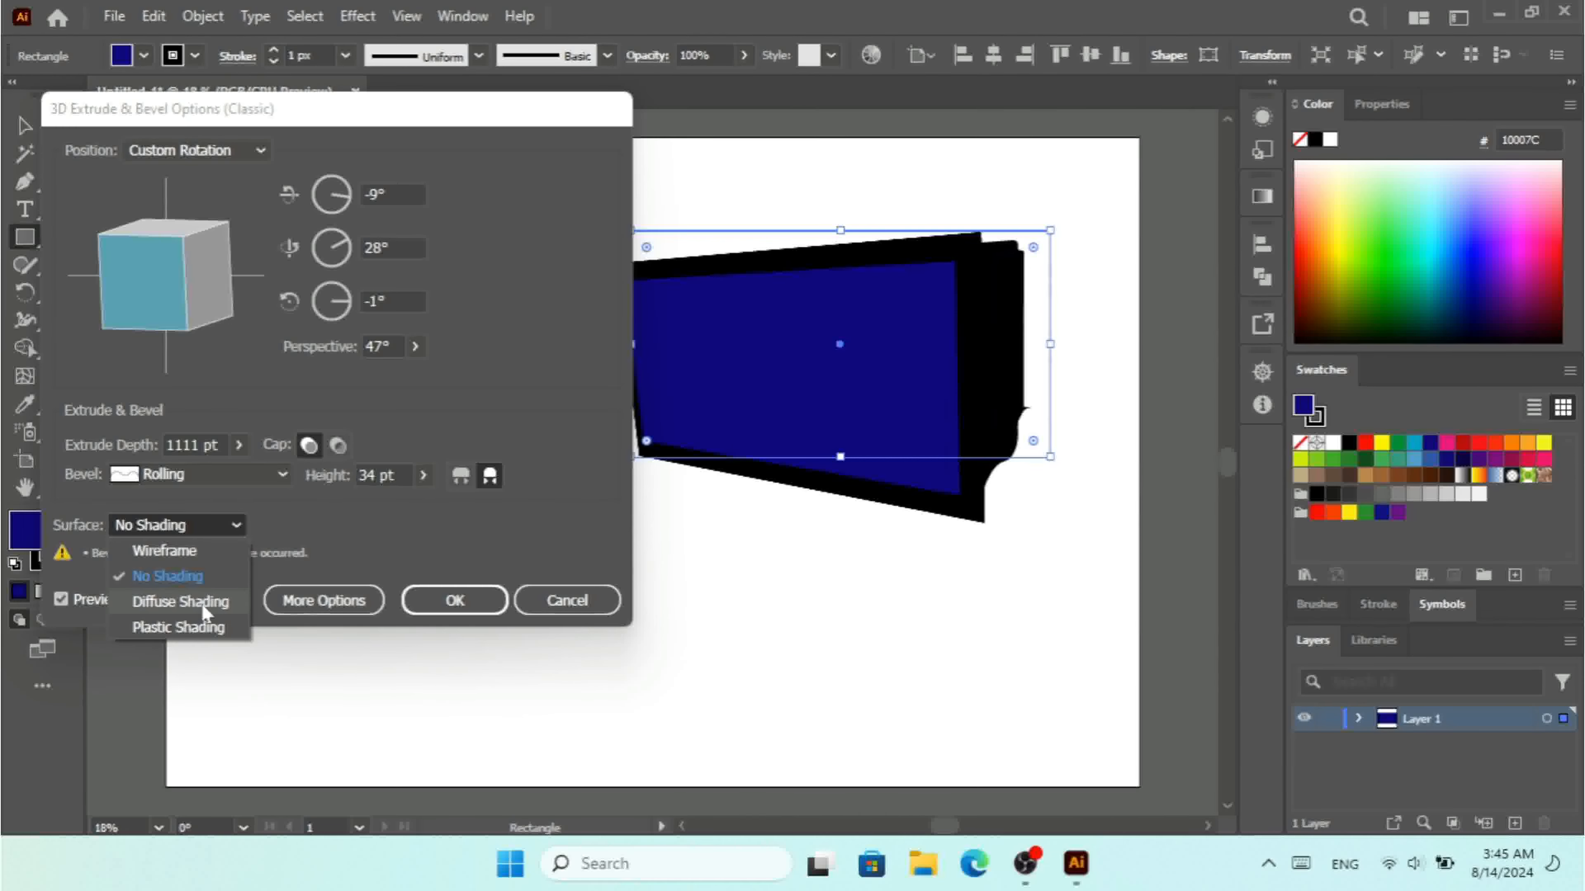
{"action": "left_click", "coordinate": [188, 602]}
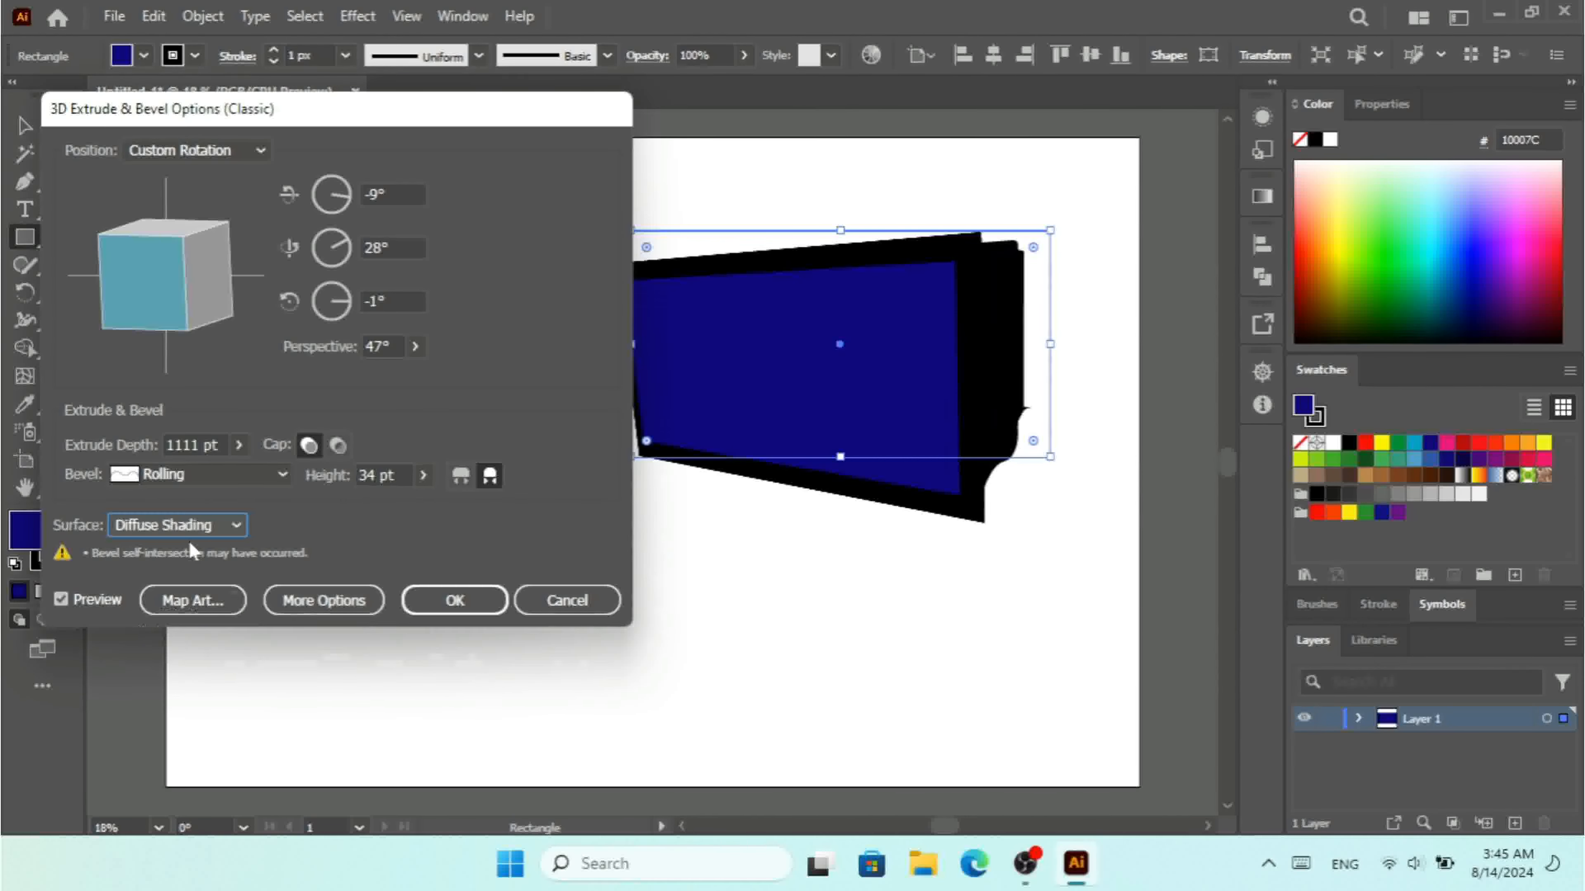
{"action": "left_click", "coordinate": [190, 531]}
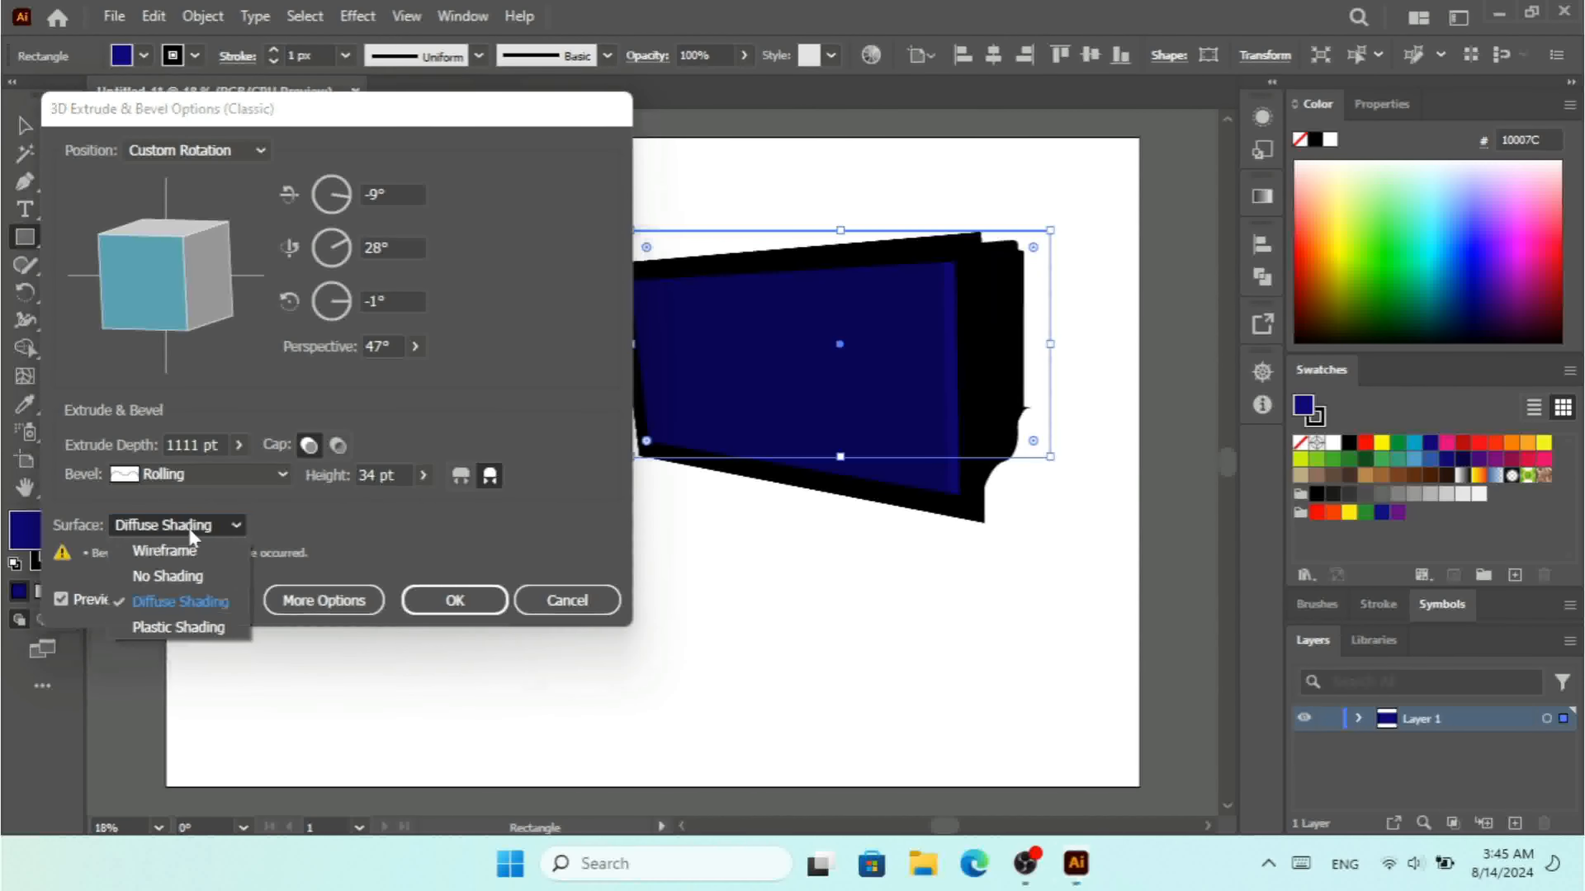
{"action": "left_click", "coordinate": [188, 630]}
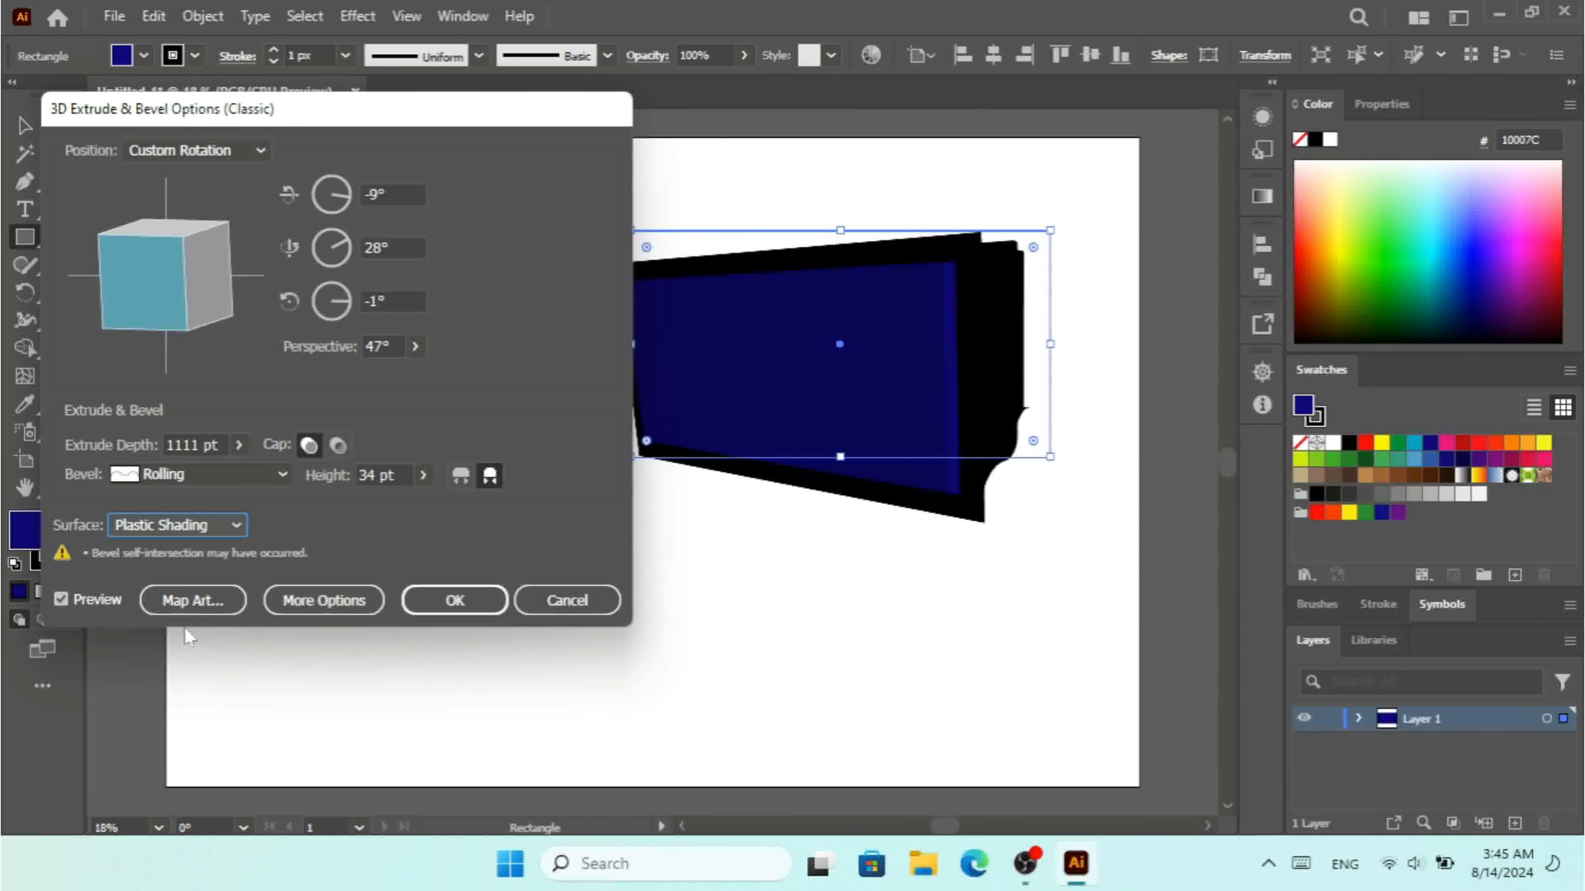
Show the extra lighting options, send the light behind the extrusion and back to the front, and hide the options again.
{"action": "left_click", "coordinate": [324, 600]}
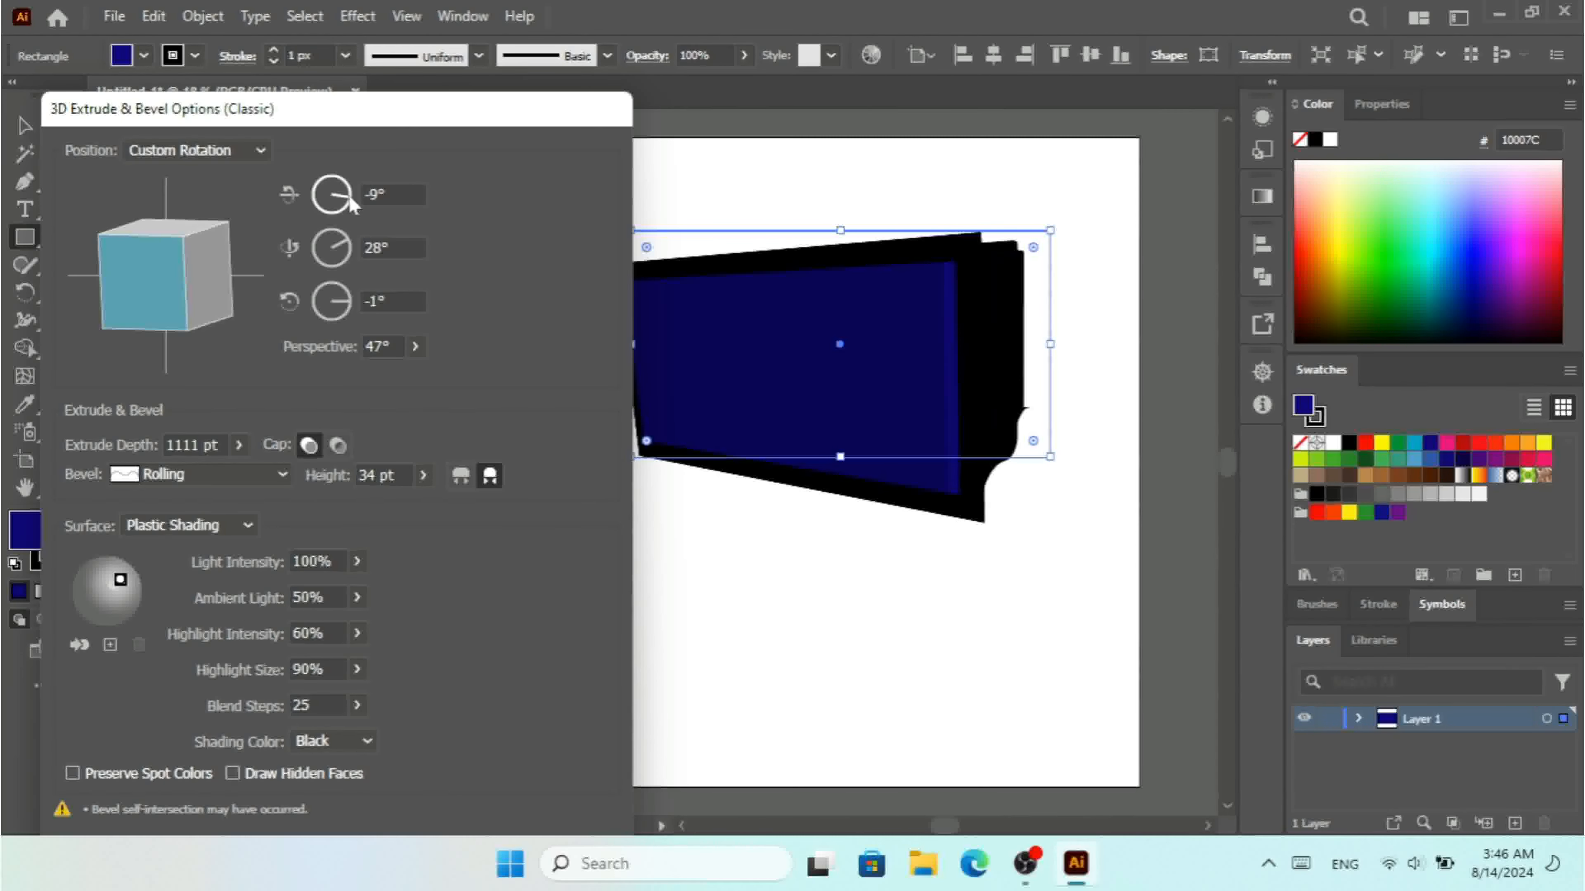
{"action": "left_click_drag", "start_coordinate": [336, 119], "coordinate": [337, 50]}
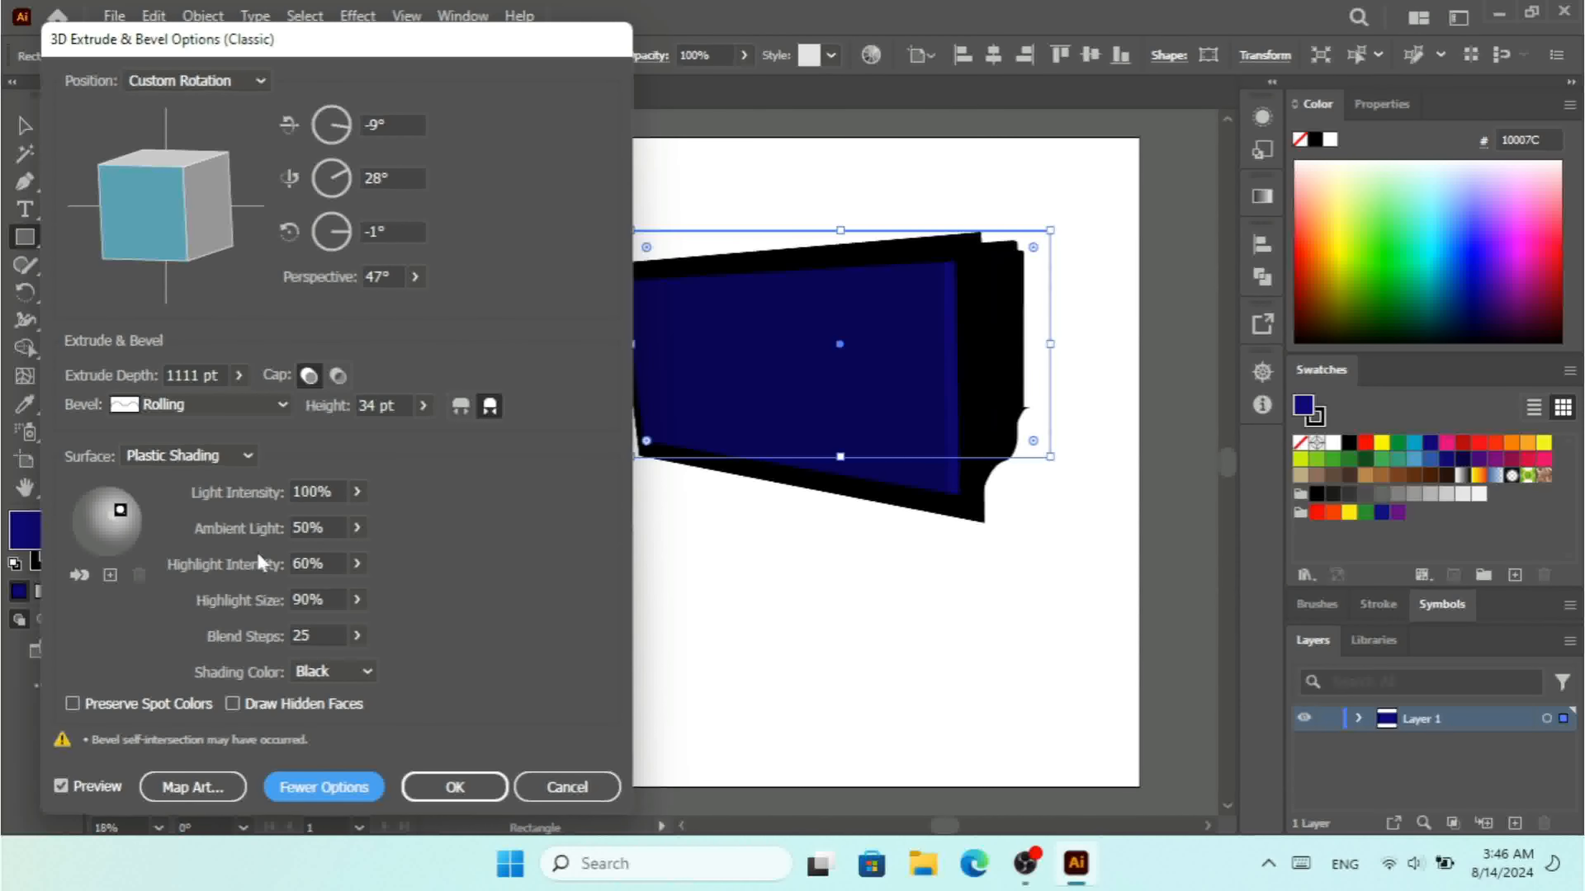
{"action": "left_click", "coordinate": [81, 573]}
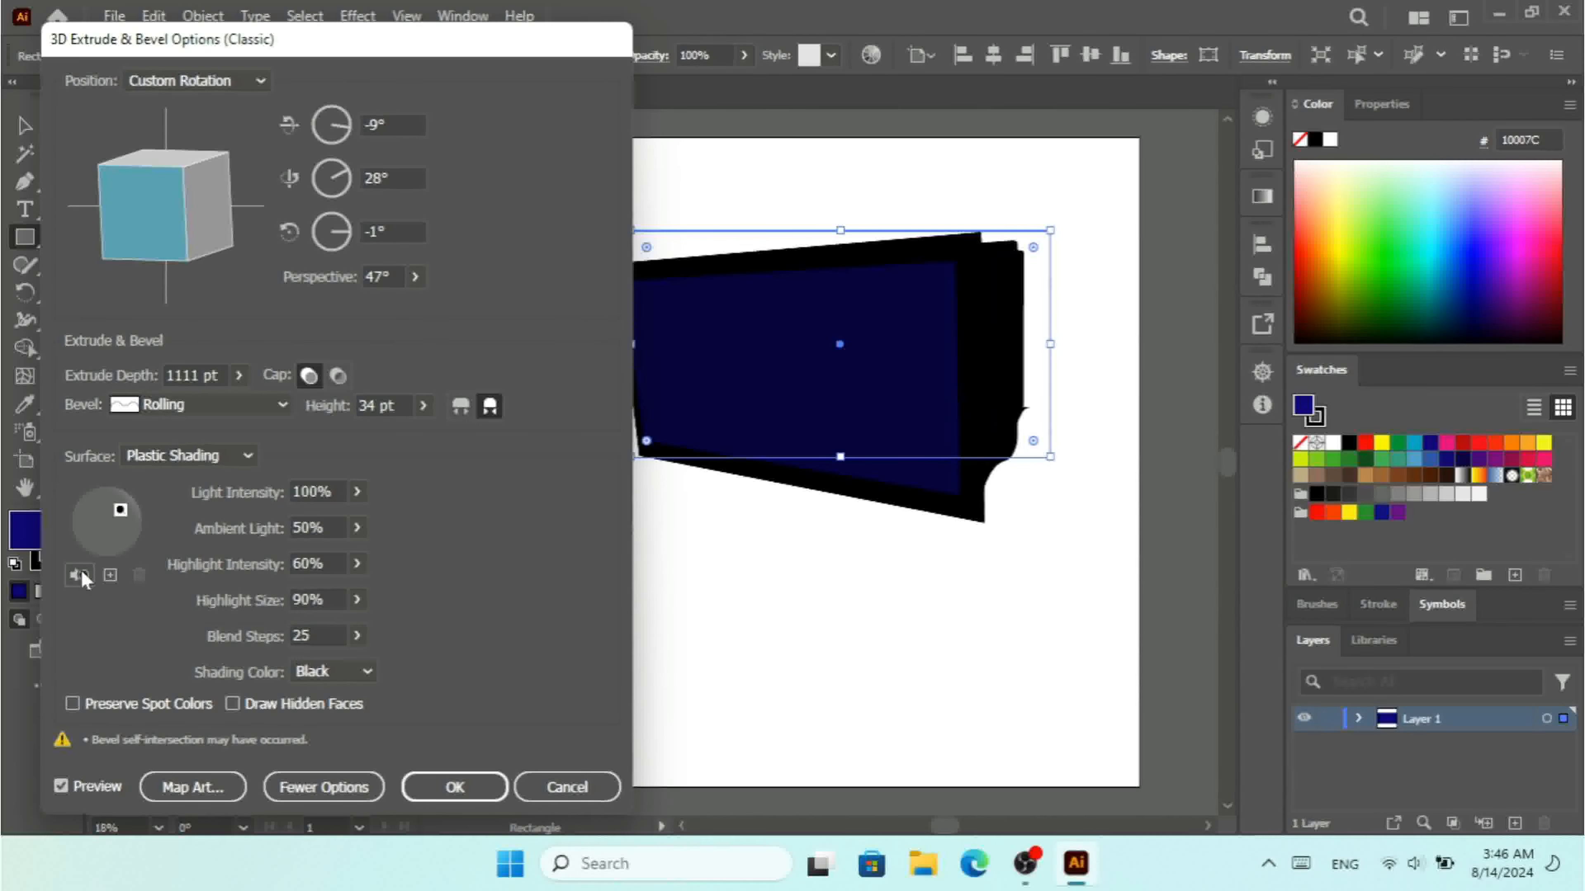
{"action": "left_click", "coordinate": [81, 573]}
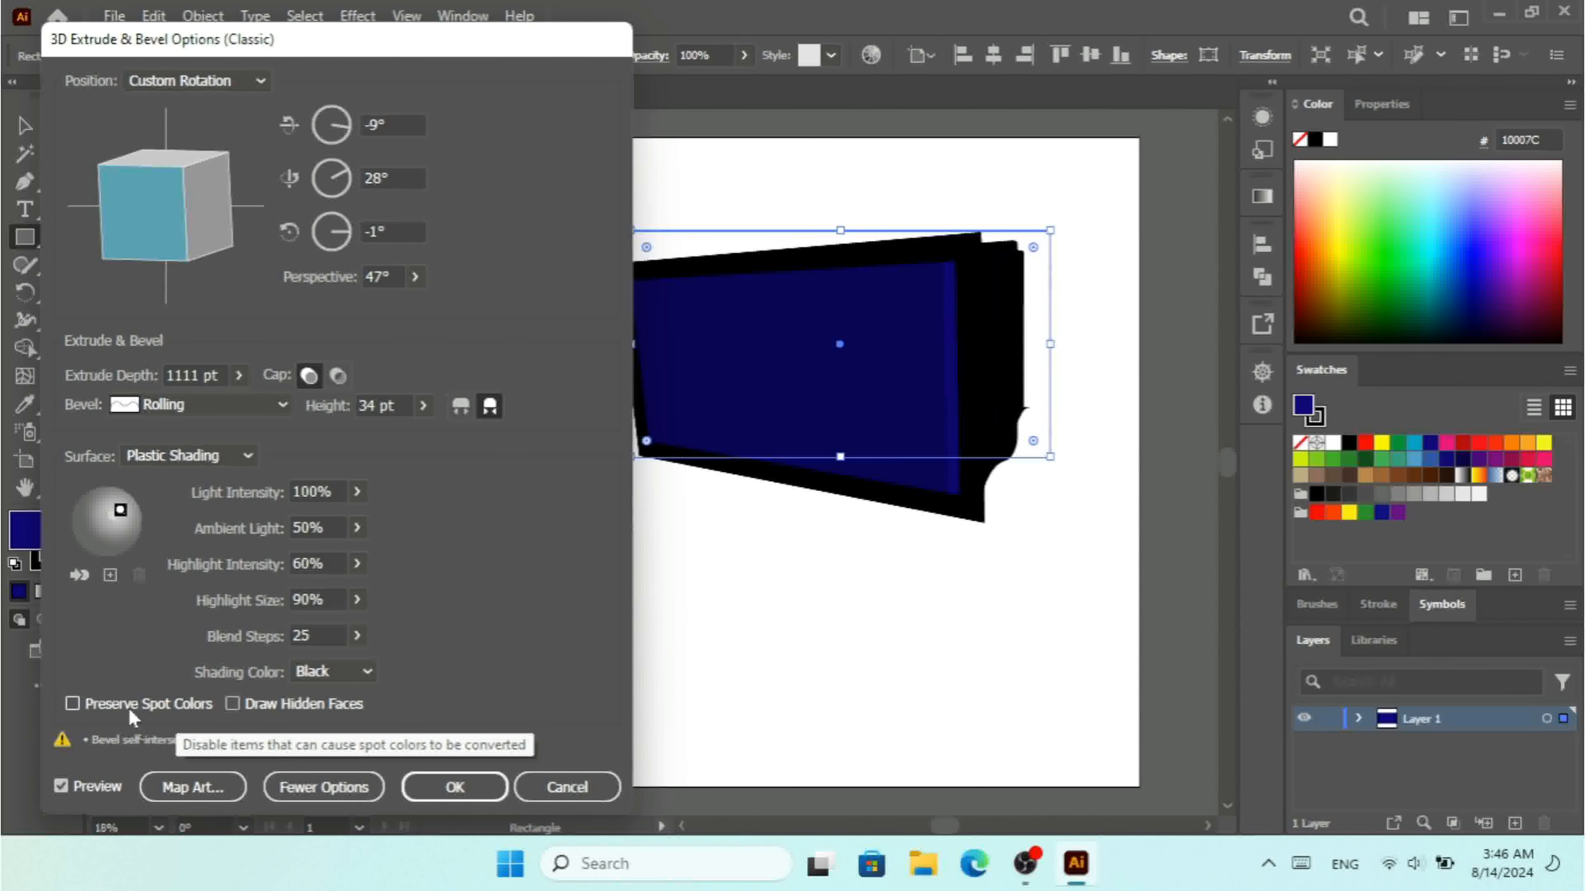
{"action": "left_click", "coordinate": [318, 788]}
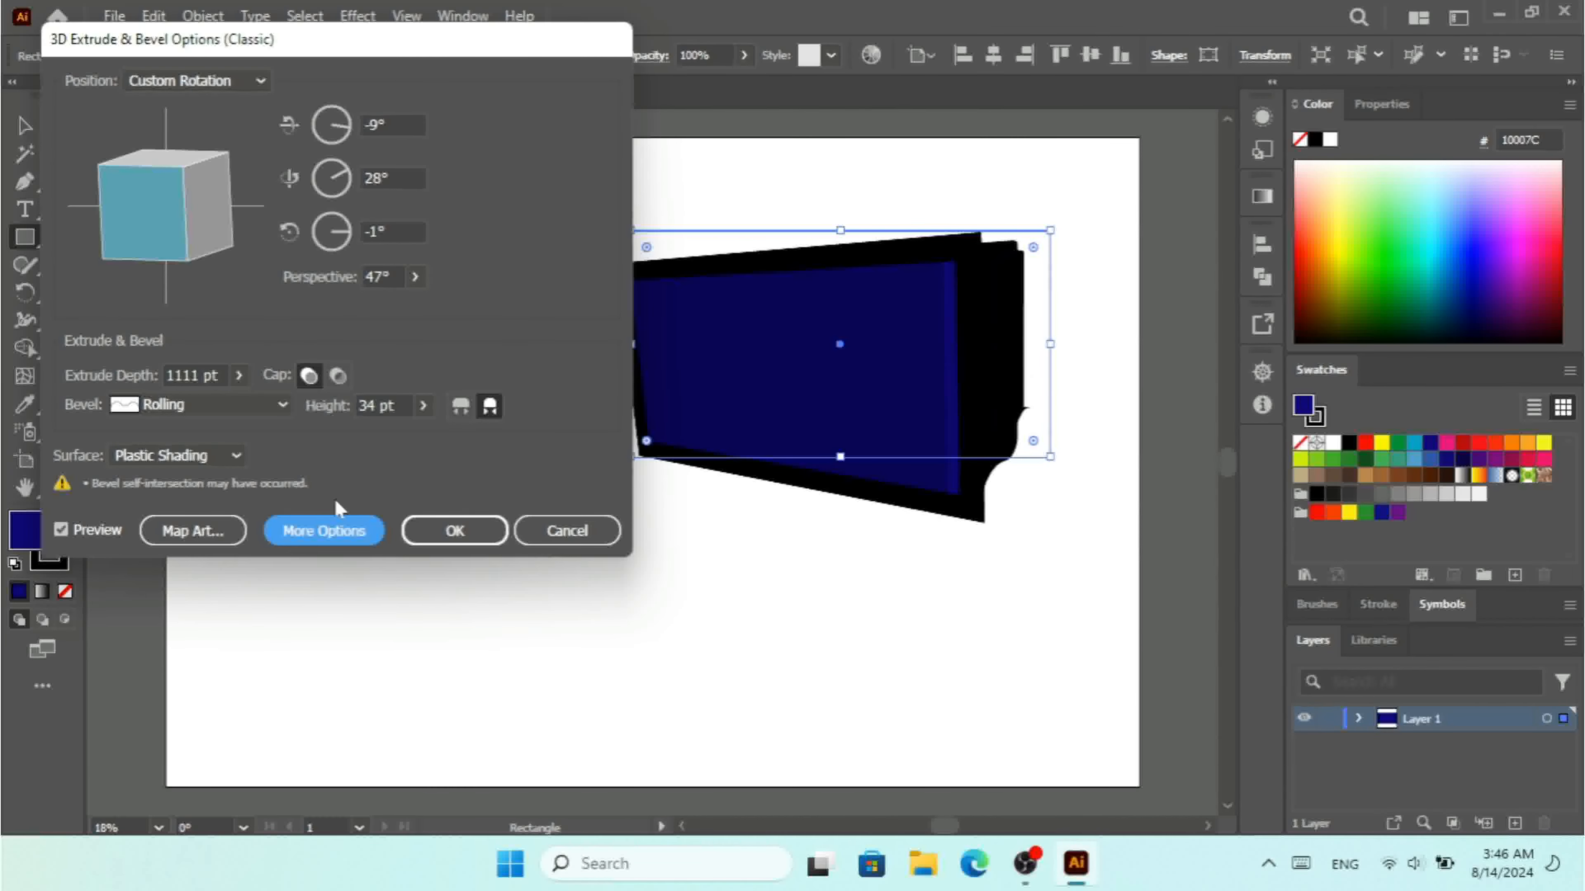
Map the Ribbon symbol onto surface 1 of the extruded rectangle, enlarging it and centring it on the surface.
{"action": "left_click", "coordinate": [208, 538]}
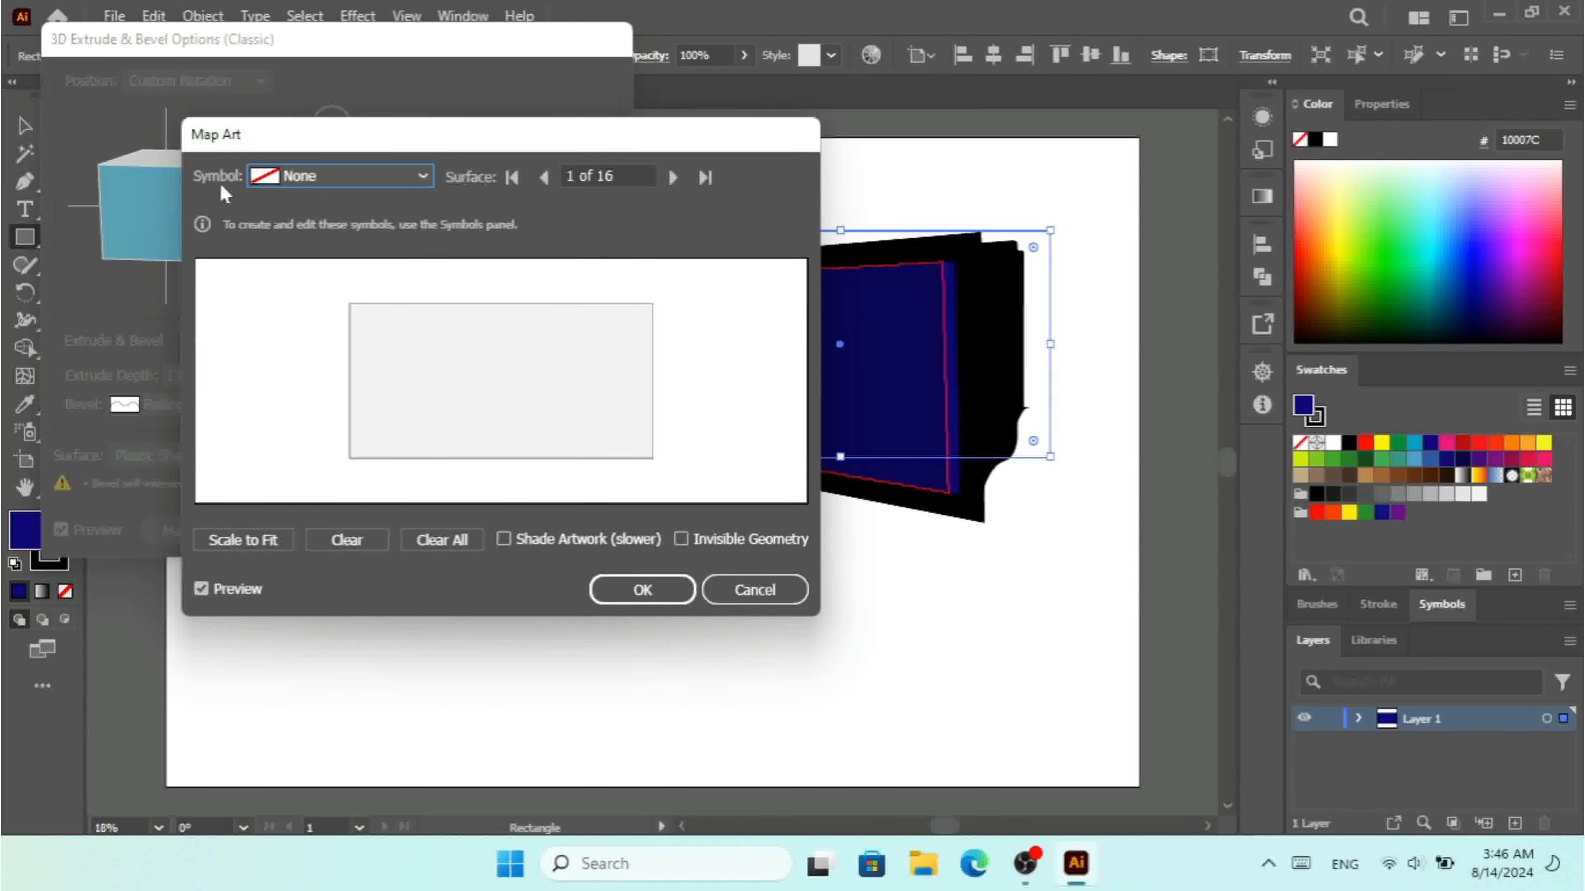
{"action": "left_click", "coordinate": [340, 177]}
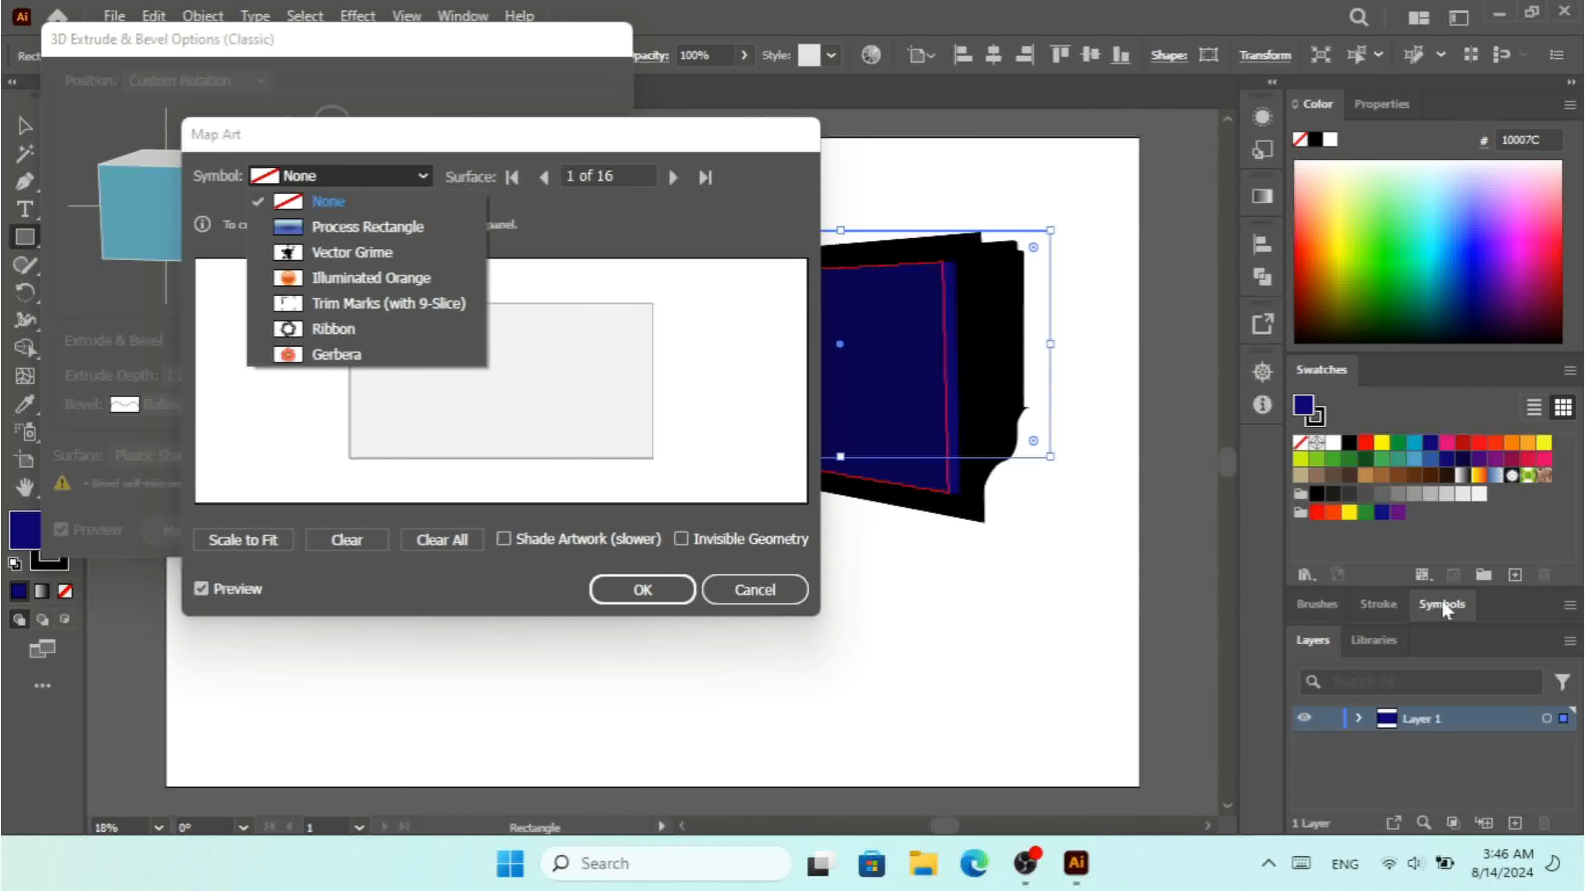
{"action": "left_click", "coordinate": [669, 140]}
{"action": "left_click_drag", "start_coordinate": [669, 140], "coordinate": [516, 136]}
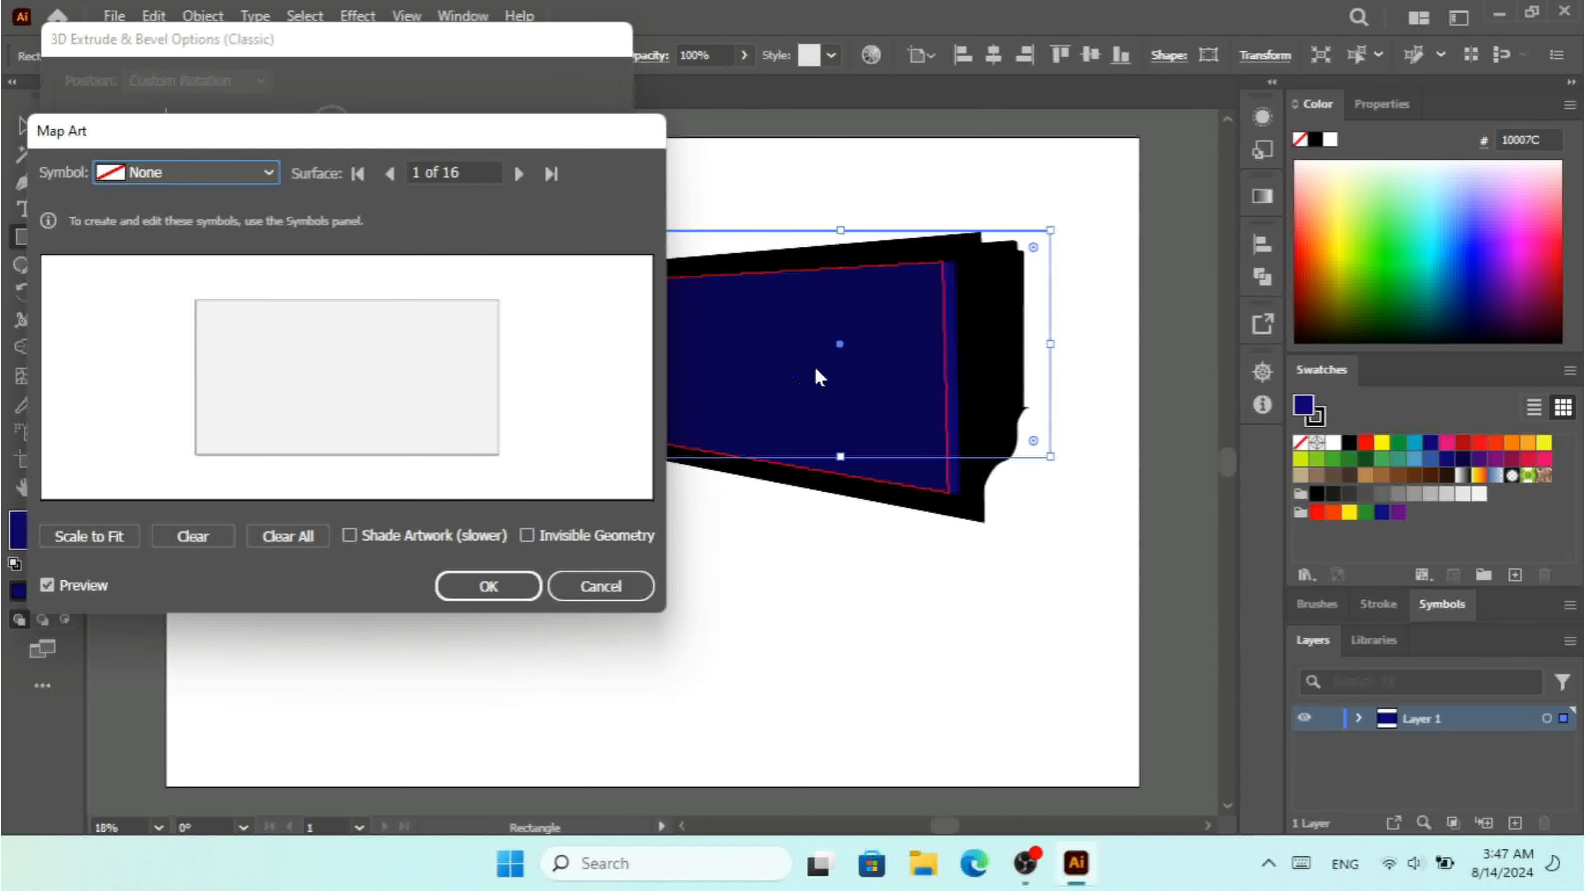
{"action": "left_click", "coordinate": [172, 178]}
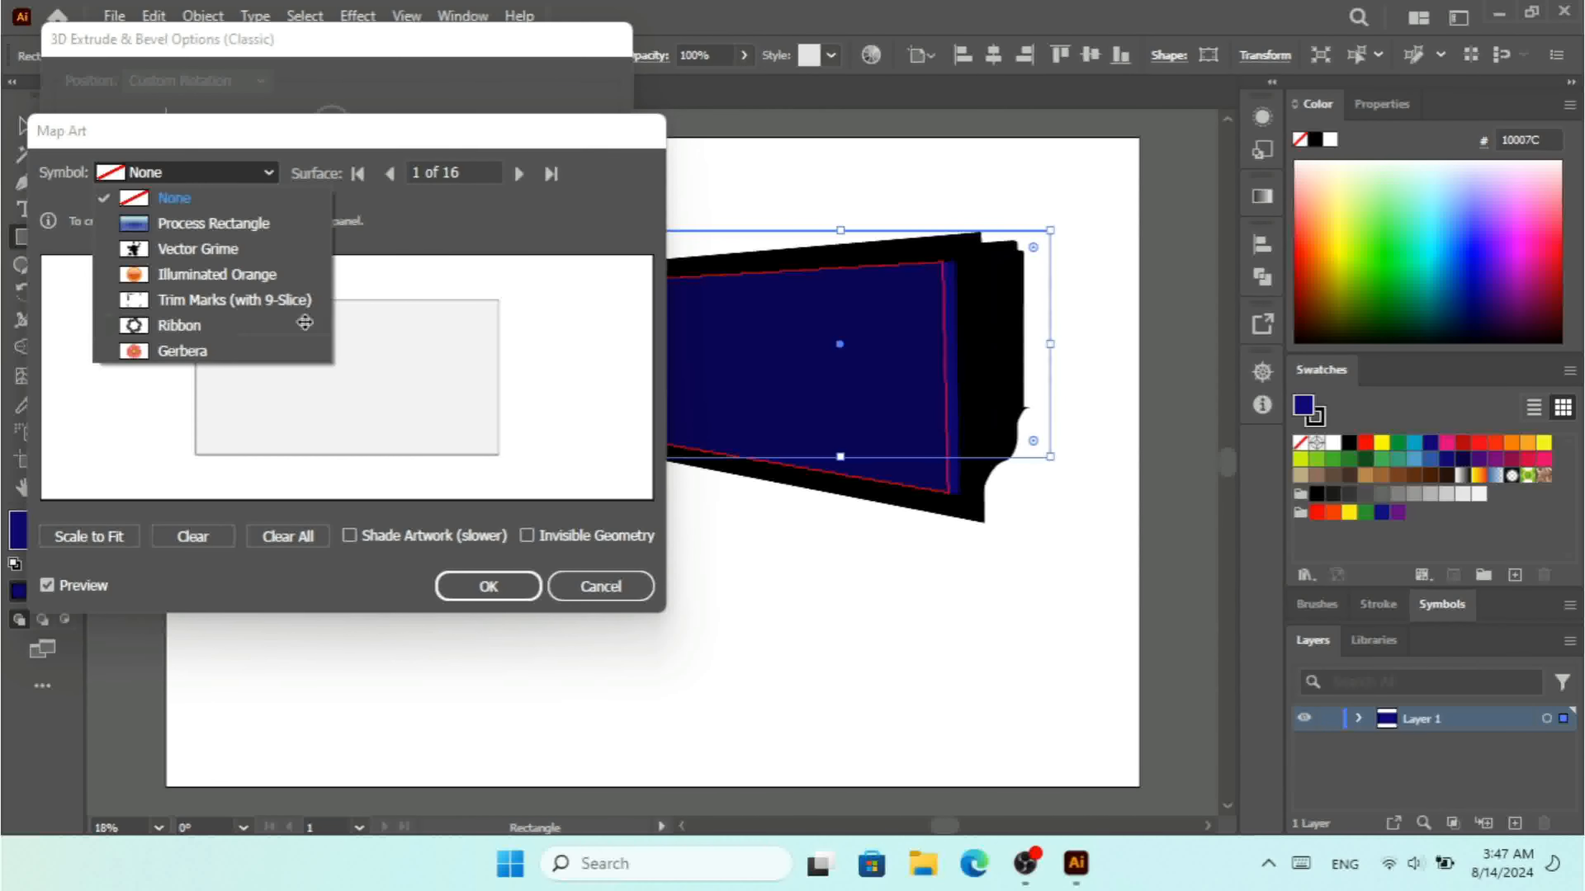
{"action": "left_click", "coordinate": [191, 328]}
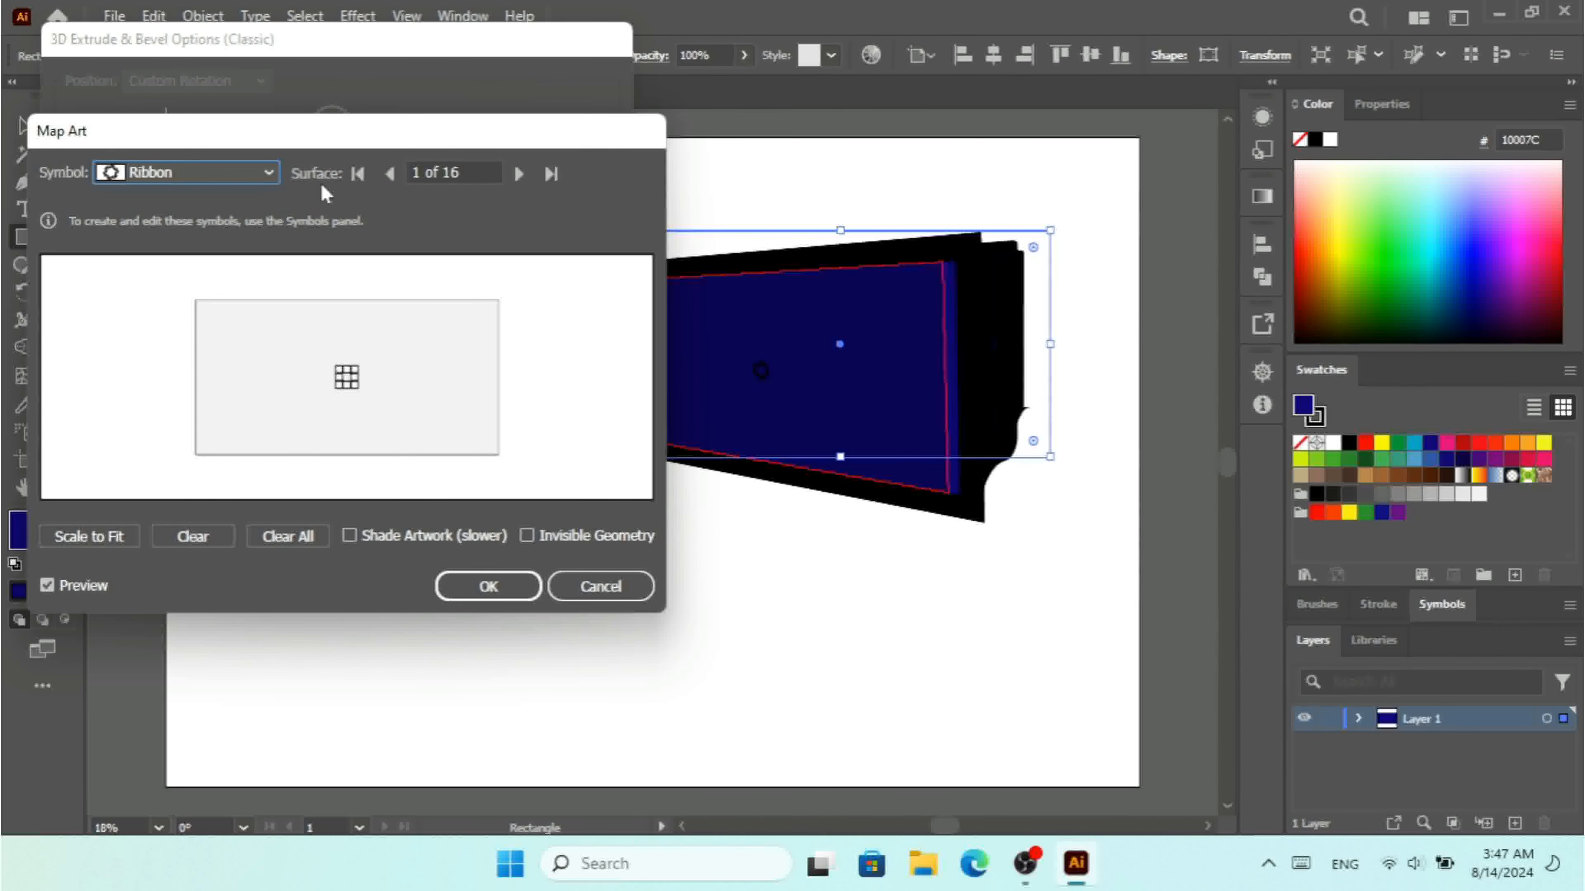
{"action": "left_click_drag", "start_coordinate": [358, 388], "coordinate": [486, 491]}
{"action": "left_click_drag", "start_coordinate": [428, 456], "coordinate": [377, 404]}
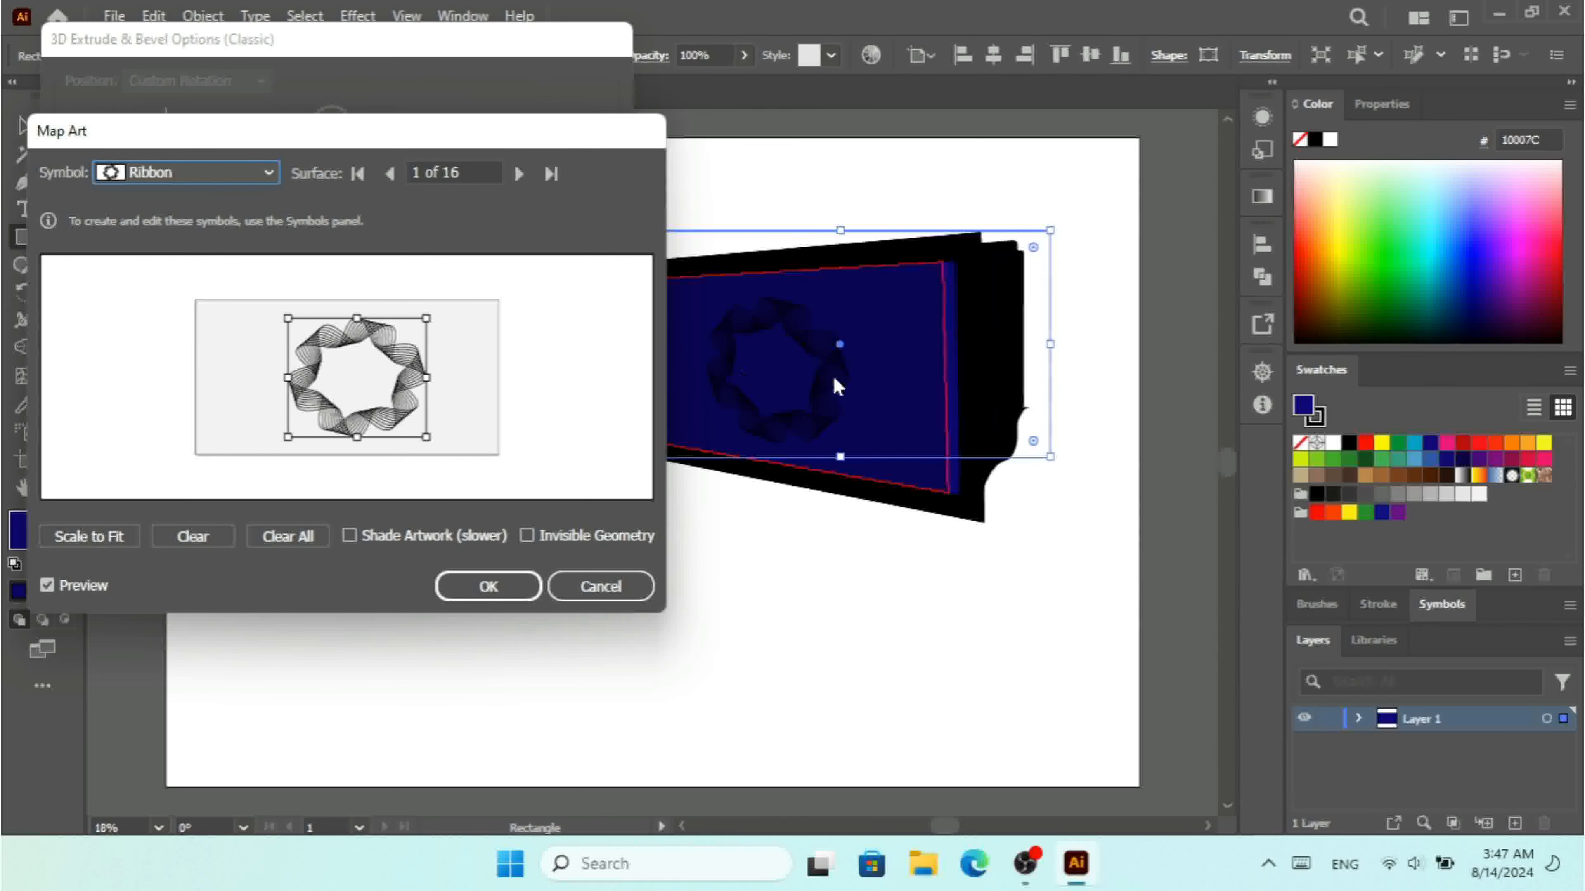
Browse surfaces 16, 1, 2 and 3 of the extrusion and return to surface 1 with the Ribbon symbol.
{"action": "left_click", "coordinate": [390, 175]}
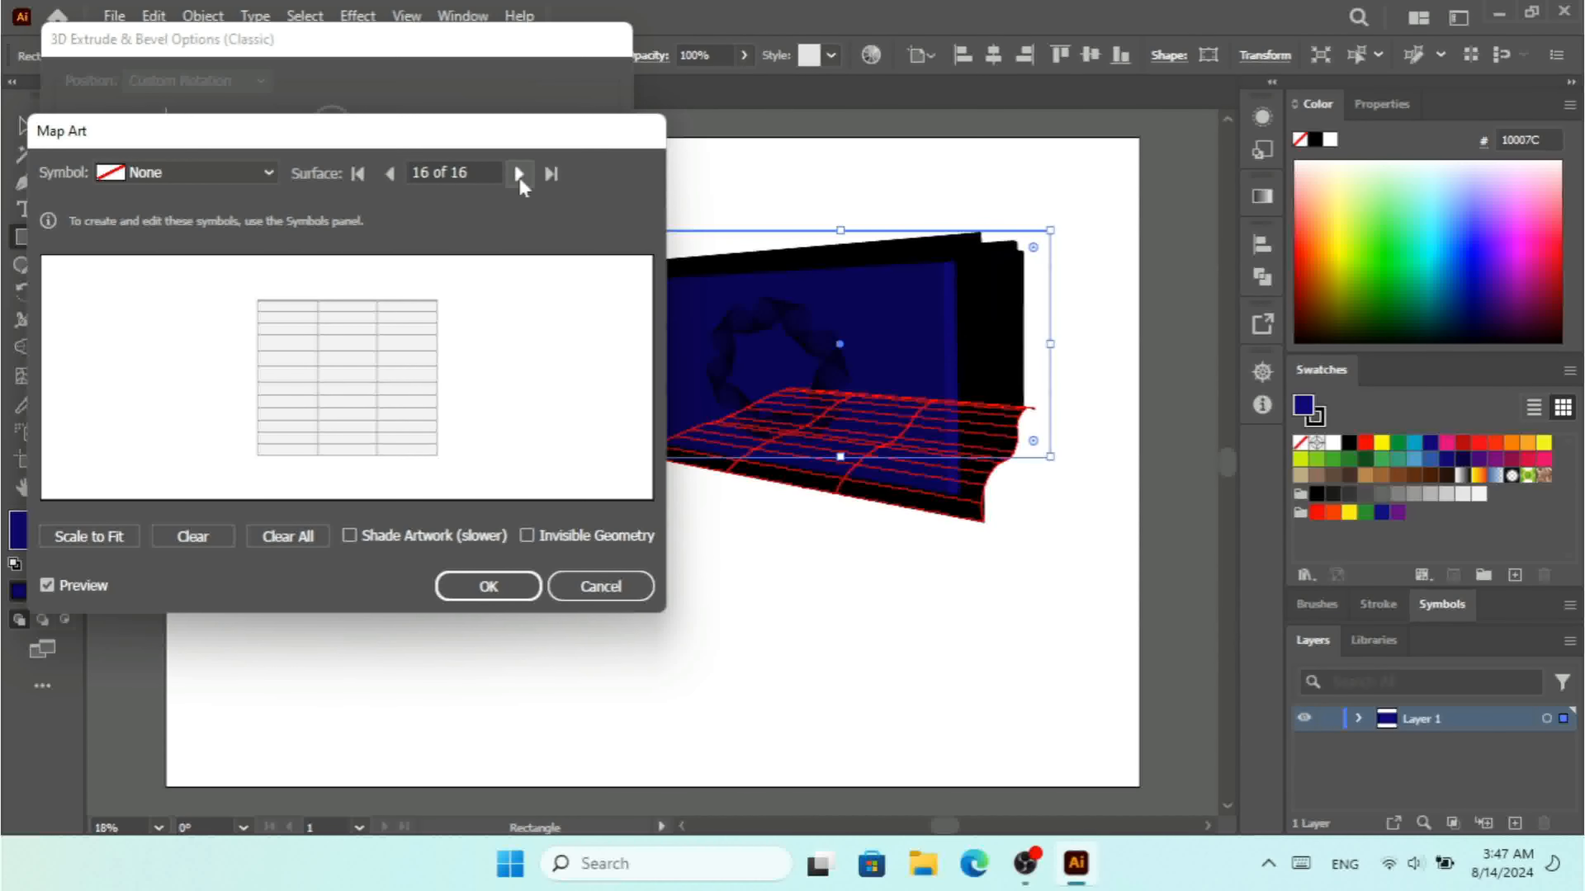
{"action": "left_click", "coordinate": [519, 175]}
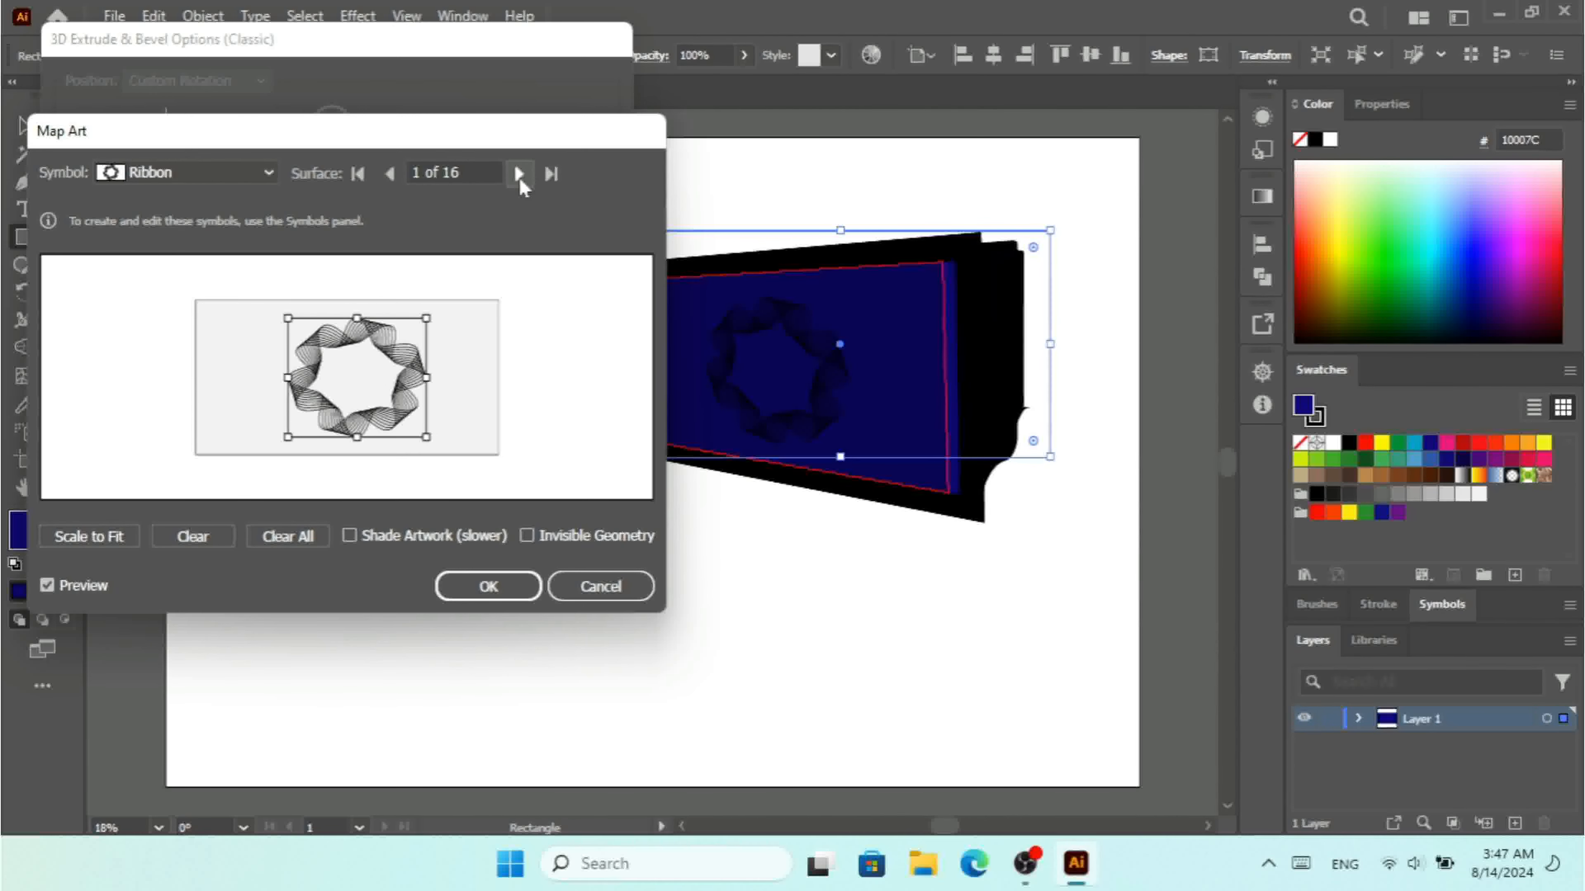
{"action": "left_click", "coordinate": [518, 175]}
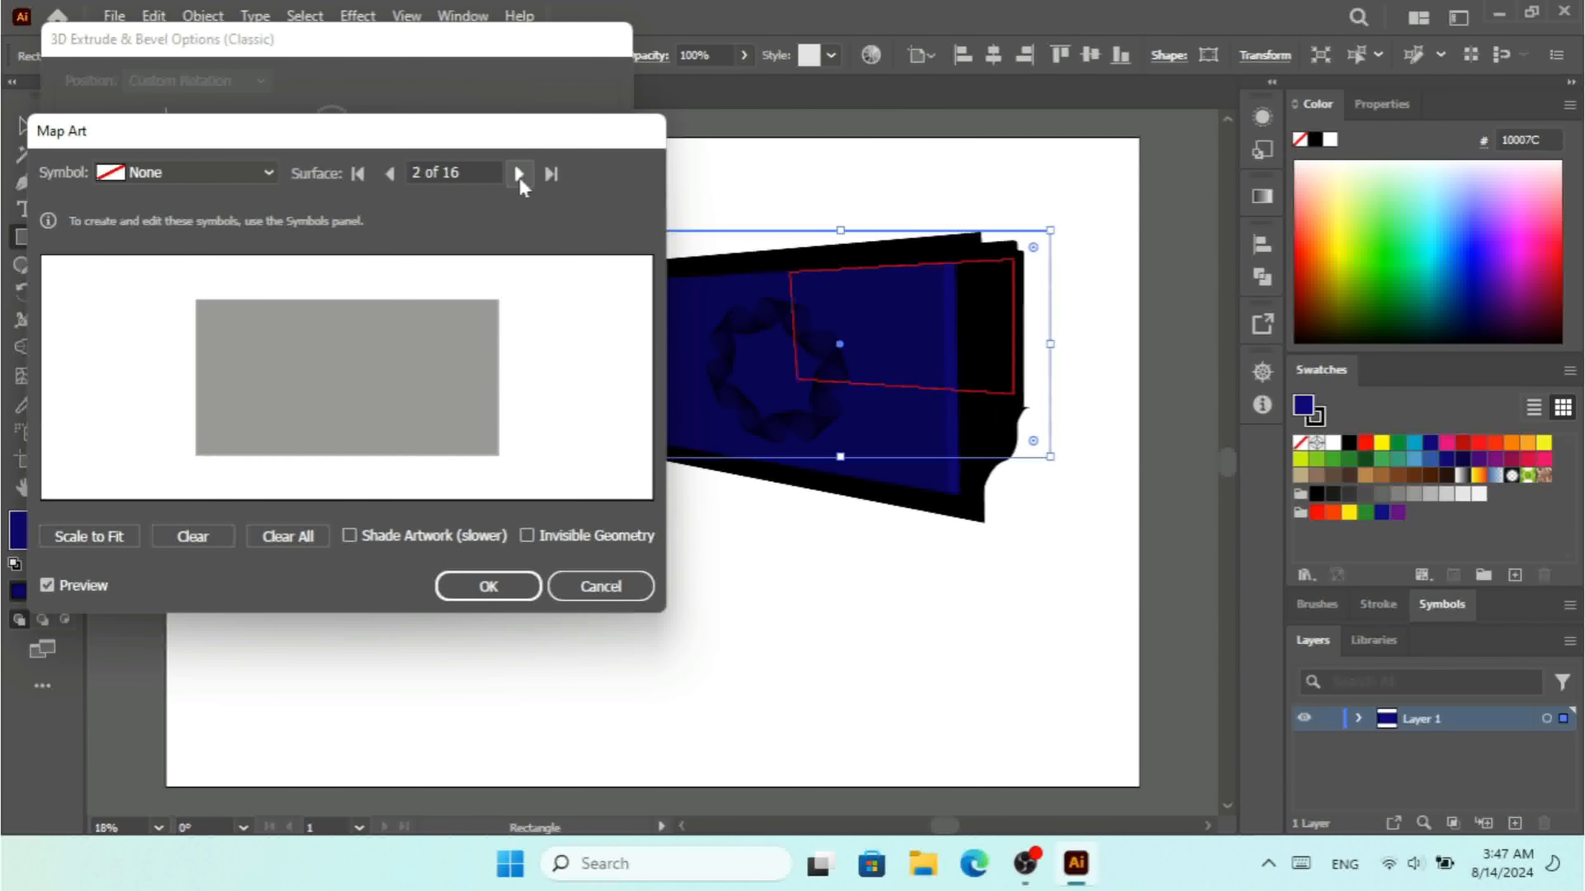
{"action": "left_click", "coordinate": [519, 175]}
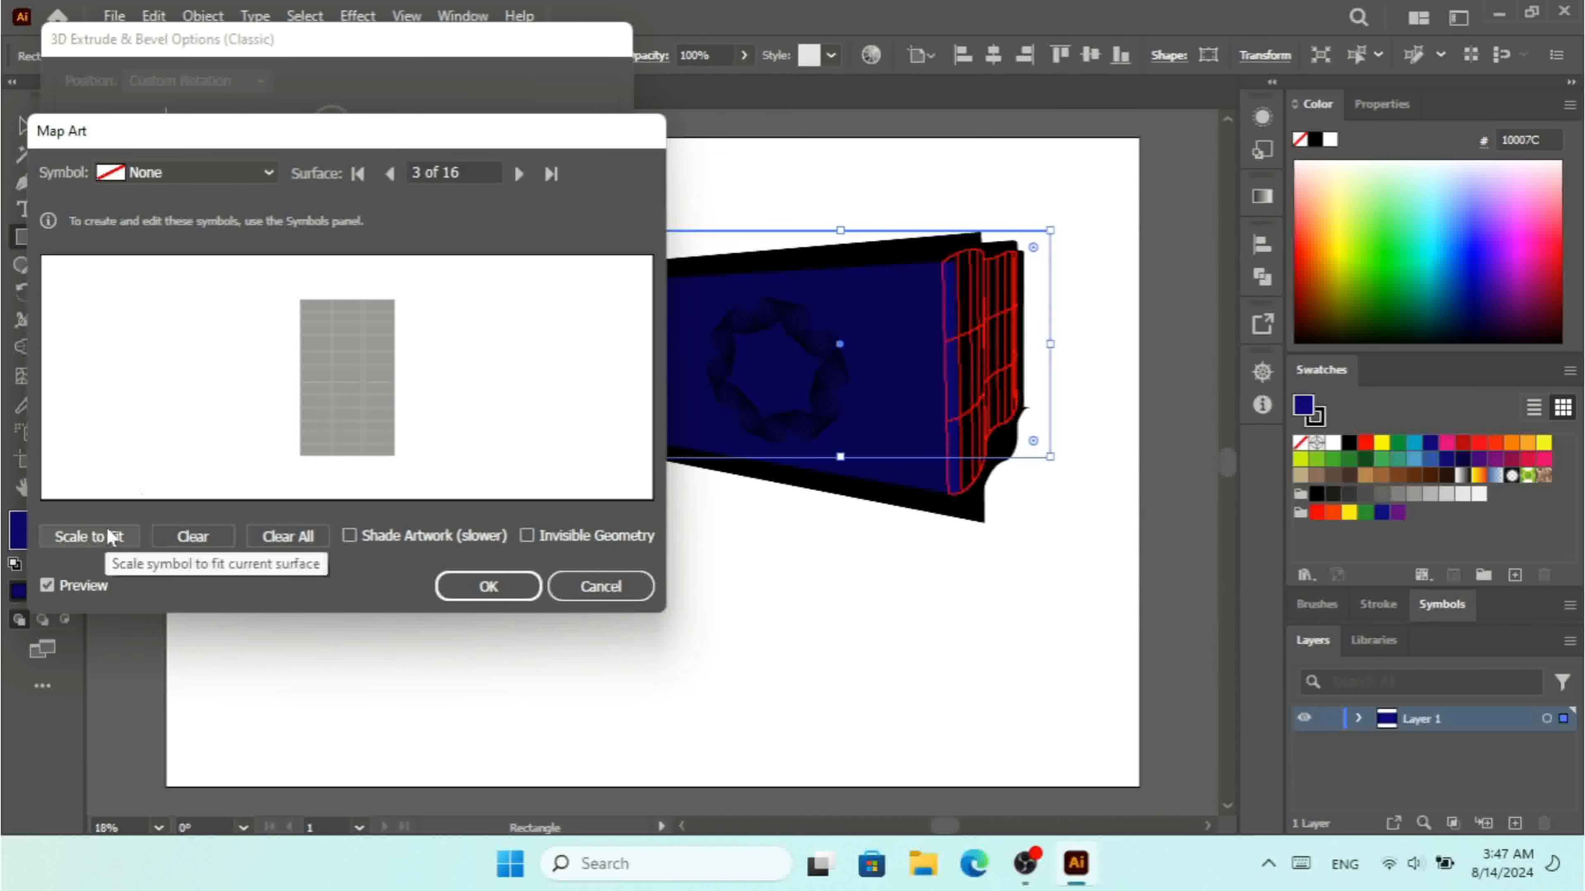
{"action": "left_click", "coordinate": [390, 174]}
{"action": "left_click", "coordinate": [391, 174]}
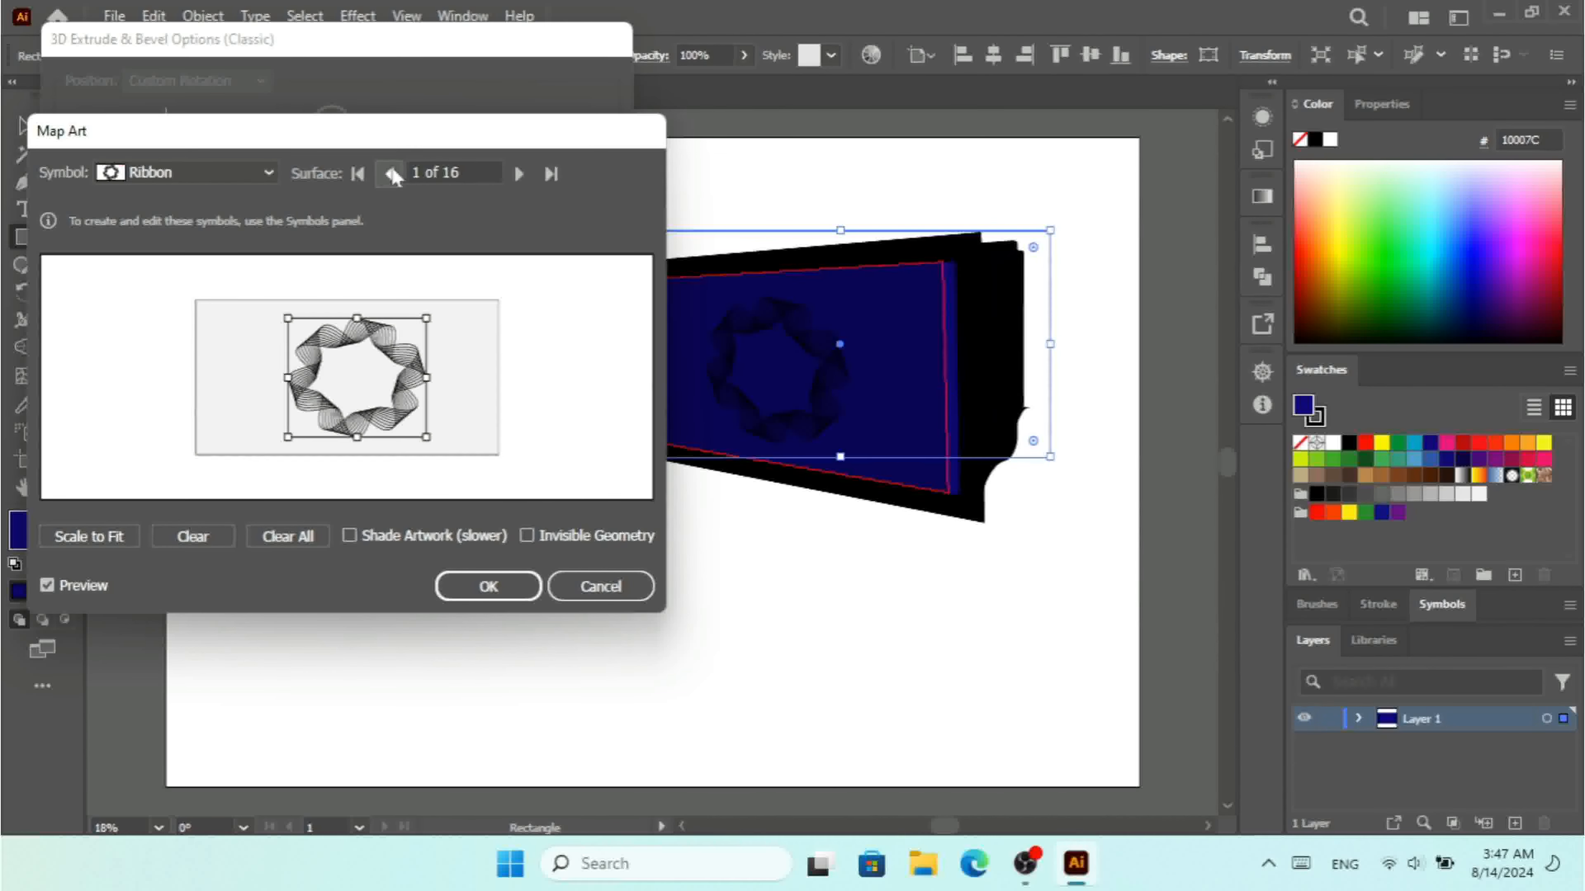
Scale the Ribbon artwork to fit surface 1, and try Shade Artwork and Invisible Geometry before turning both off.
{"action": "left_click", "coordinate": [100, 539]}
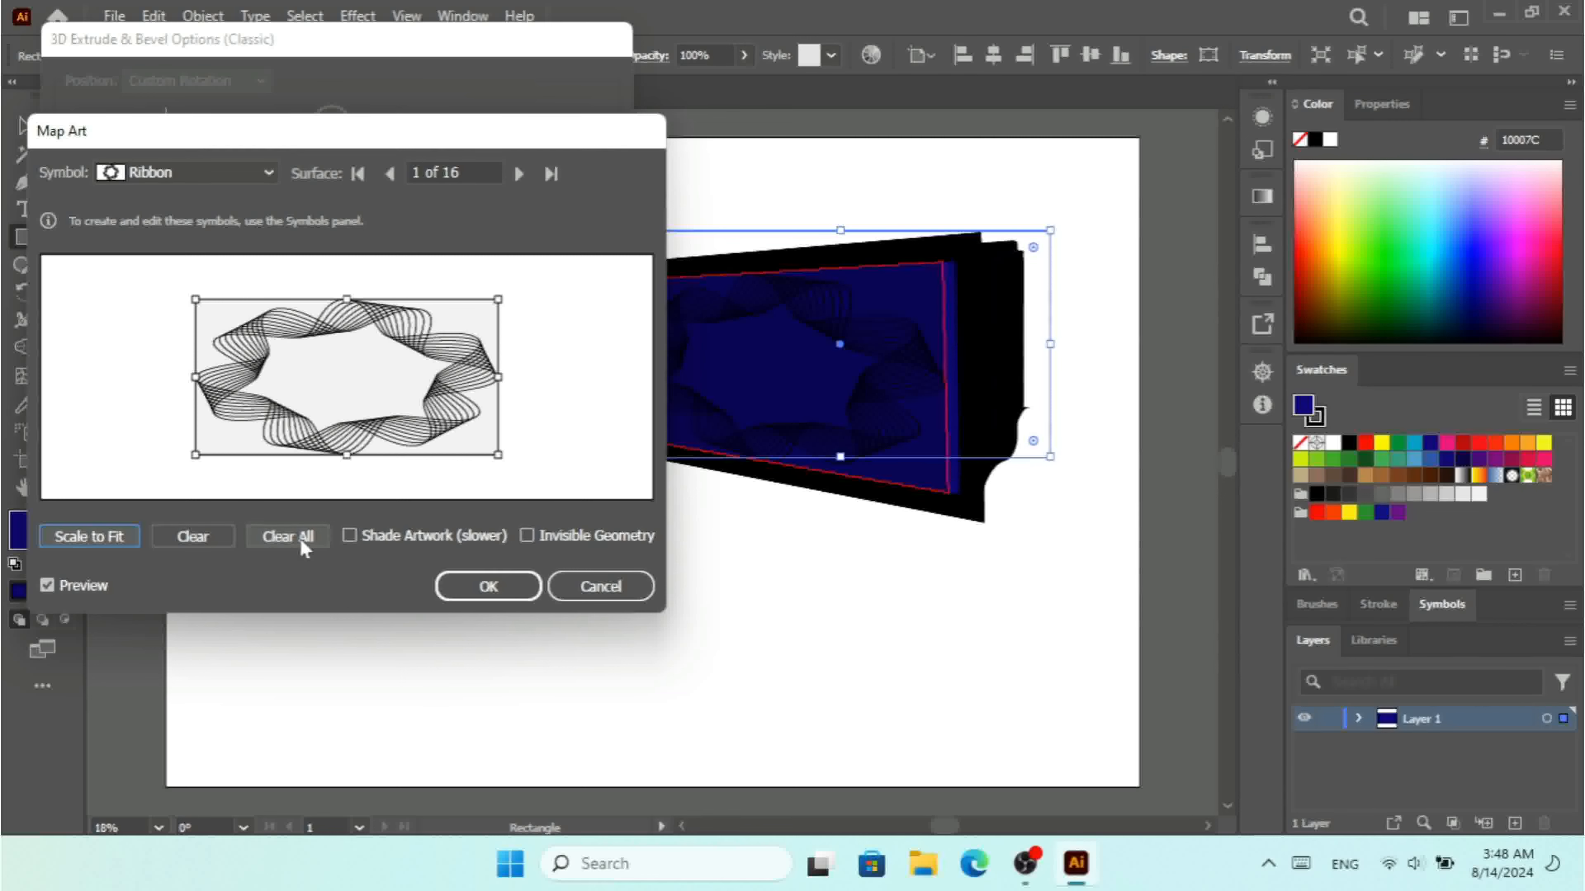
{"action": "left_click", "coordinate": [358, 538]}
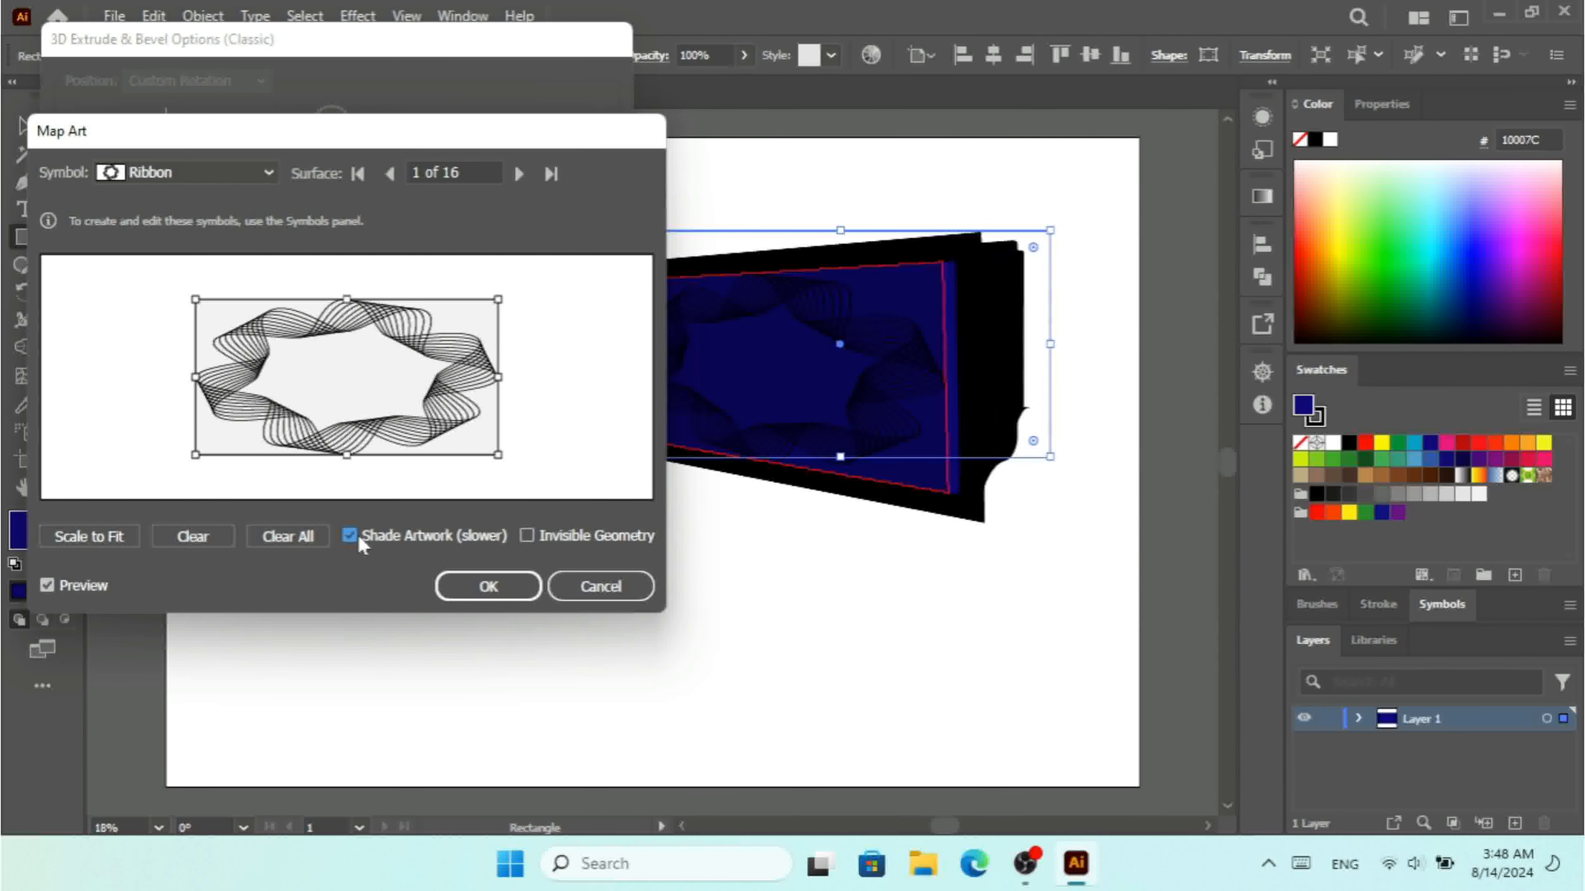
{"action": "left_click", "coordinate": [526, 535]}
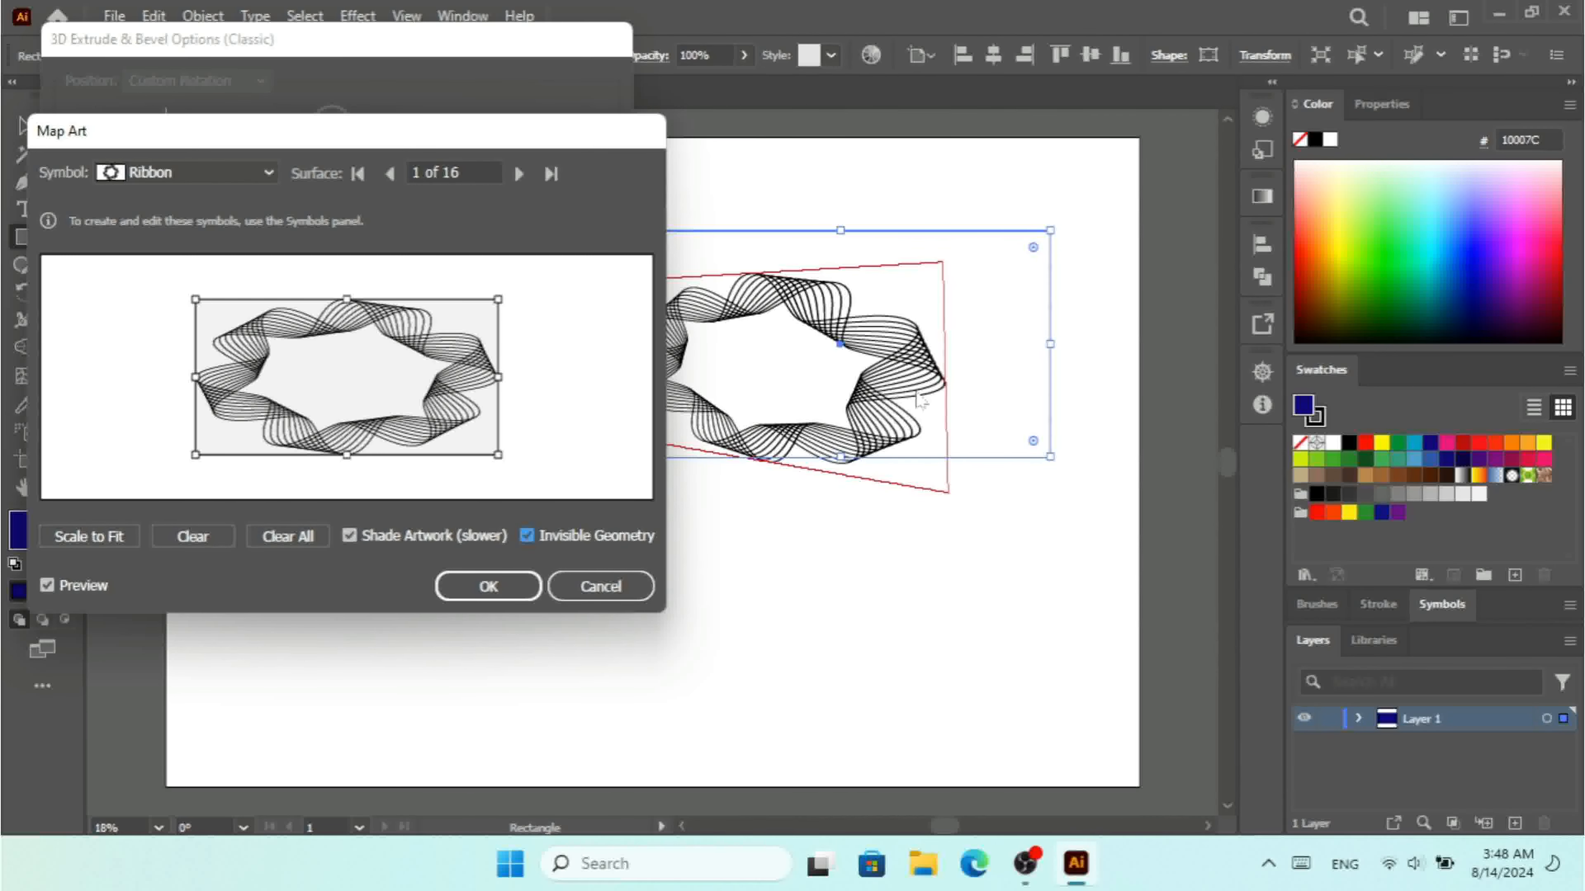
{"action": "left_click", "coordinate": [526, 535]}
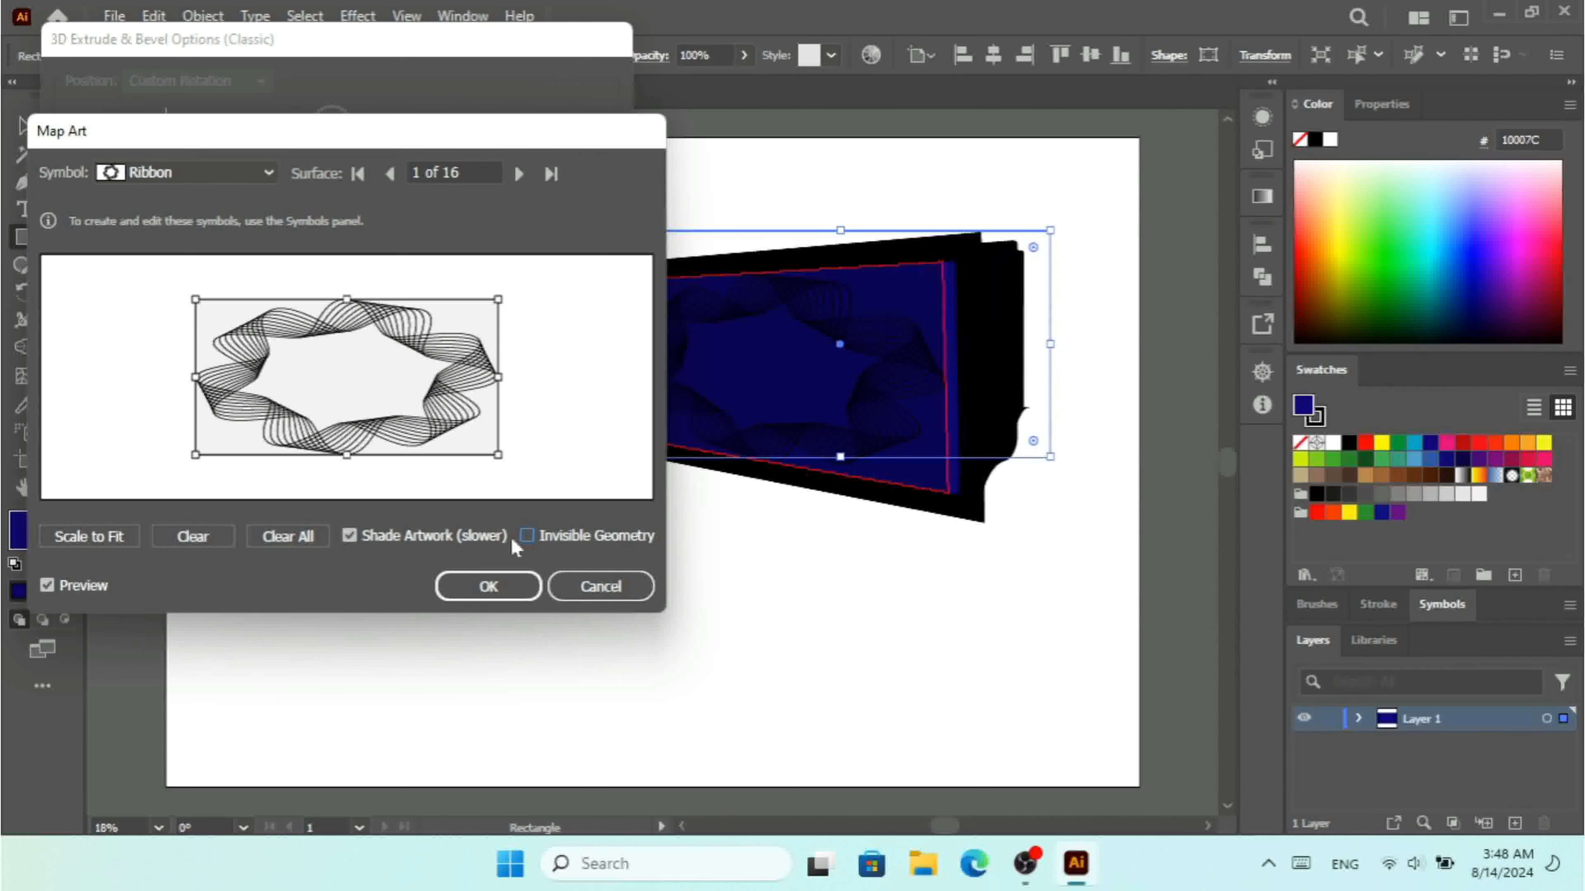
{"action": "left_click", "coordinate": [349, 535]}
Shrink the Ribbon artwork slightly from its upper-left corner and apply the mapped art and extrusion settings.
{"action": "left_click_drag", "start_coordinate": [195, 299], "coordinate": [222, 312]}
{"action": "left_click", "coordinate": [485, 585]}
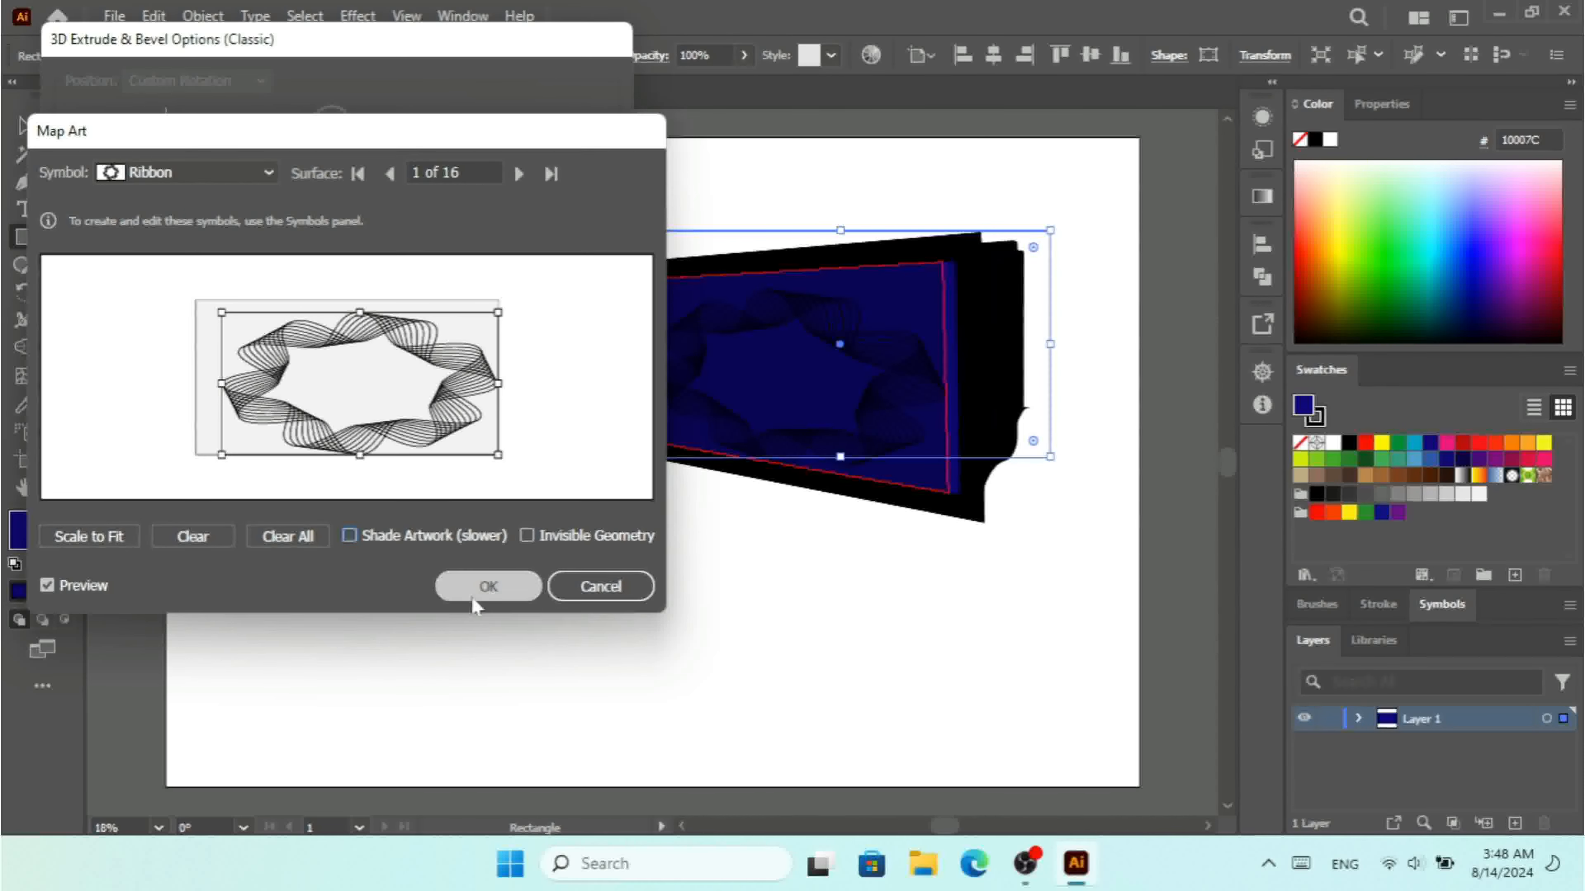
{"action": "left_click", "coordinate": [444, 537]}
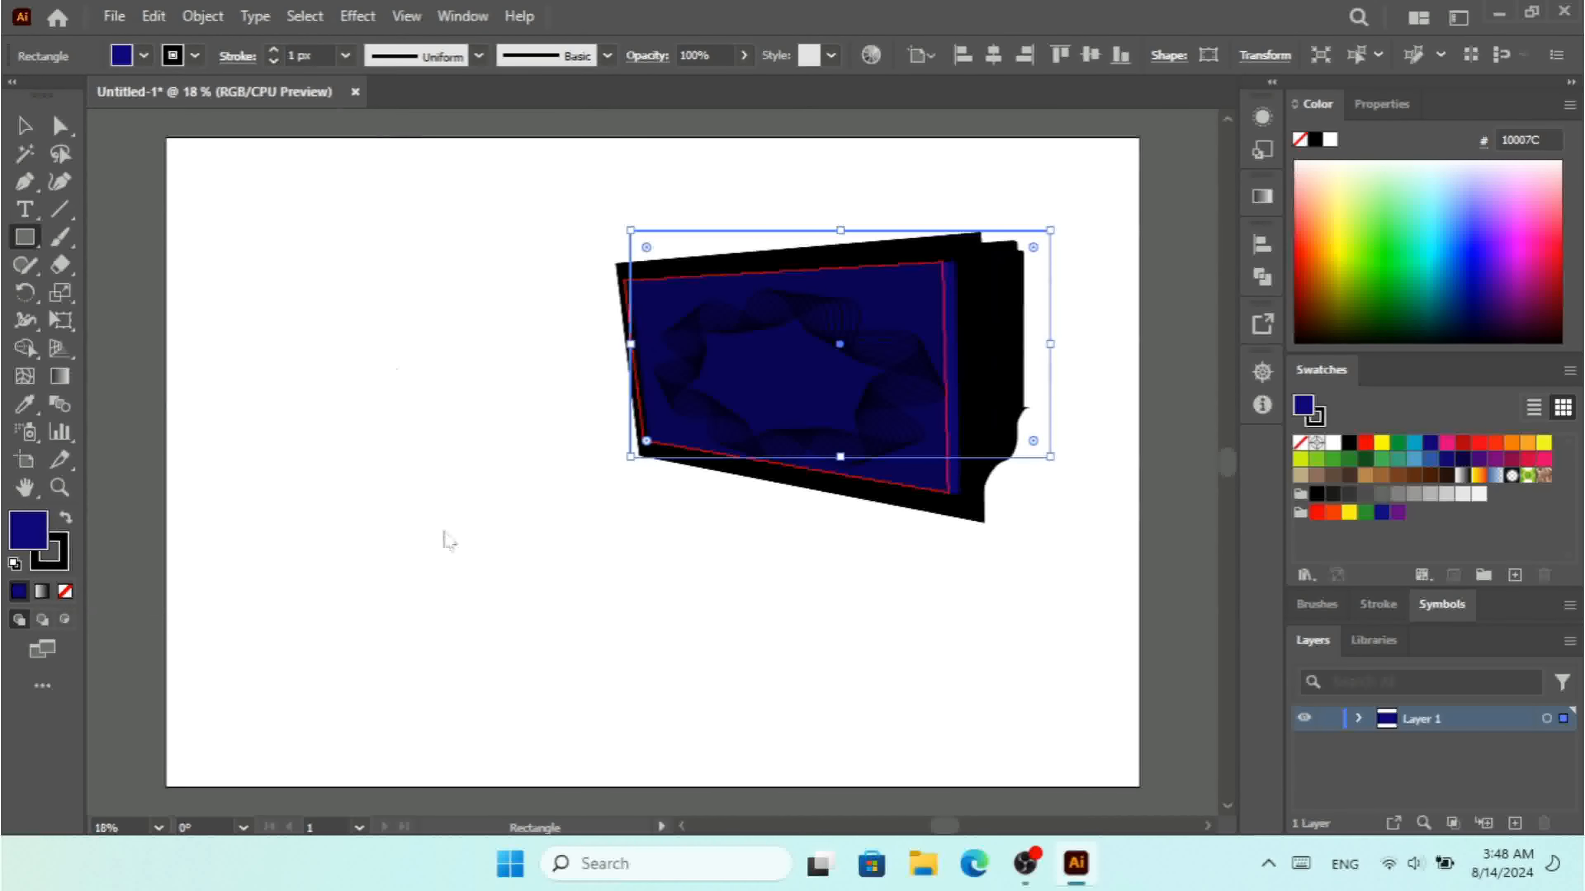
{"action": "left_click", "coordinate": [357, 16]}
{"action": "mouse_move", "coordinate": [506, 150]}
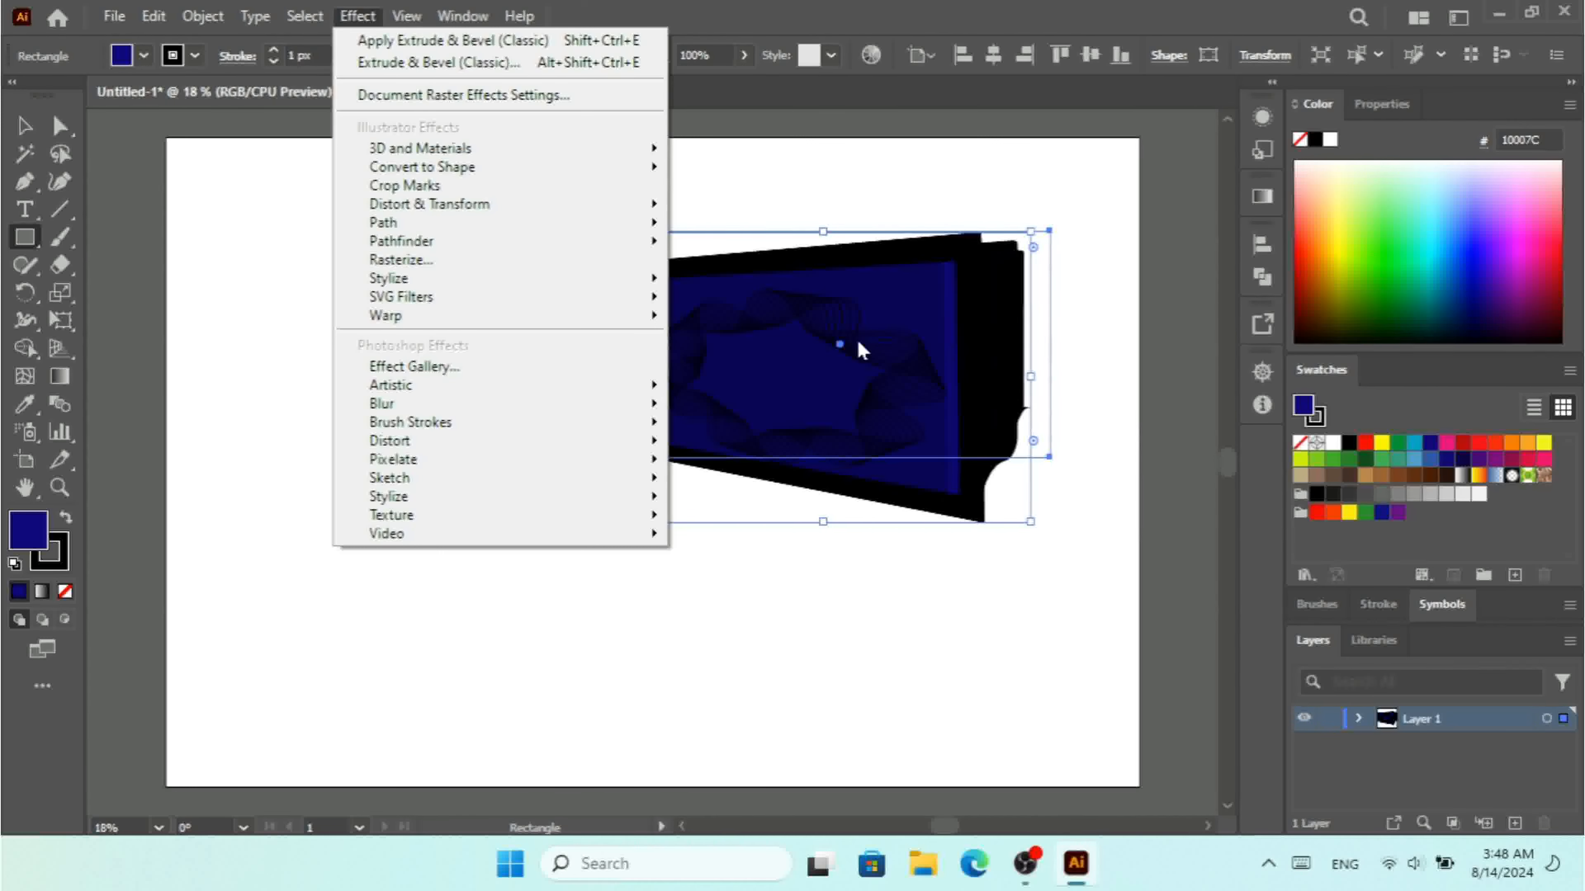
{"action": "left_click", "coordinate": [810, 315]}
{"action": "left_click", "coordinate": [804, 314]}
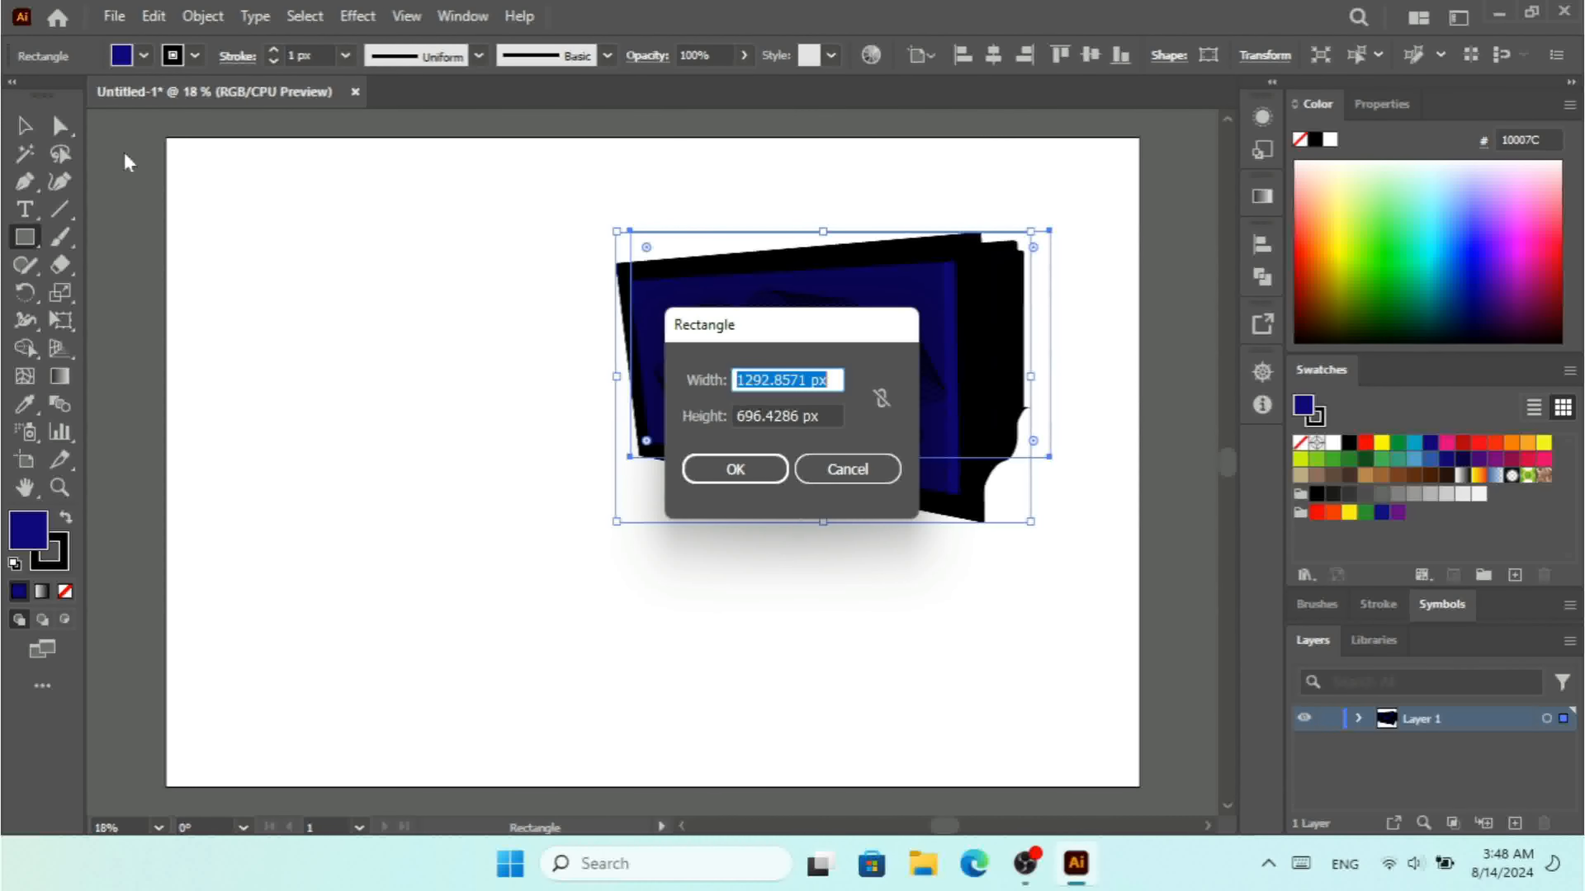
{"action": "left_click", "coordinate": [808, 468]}
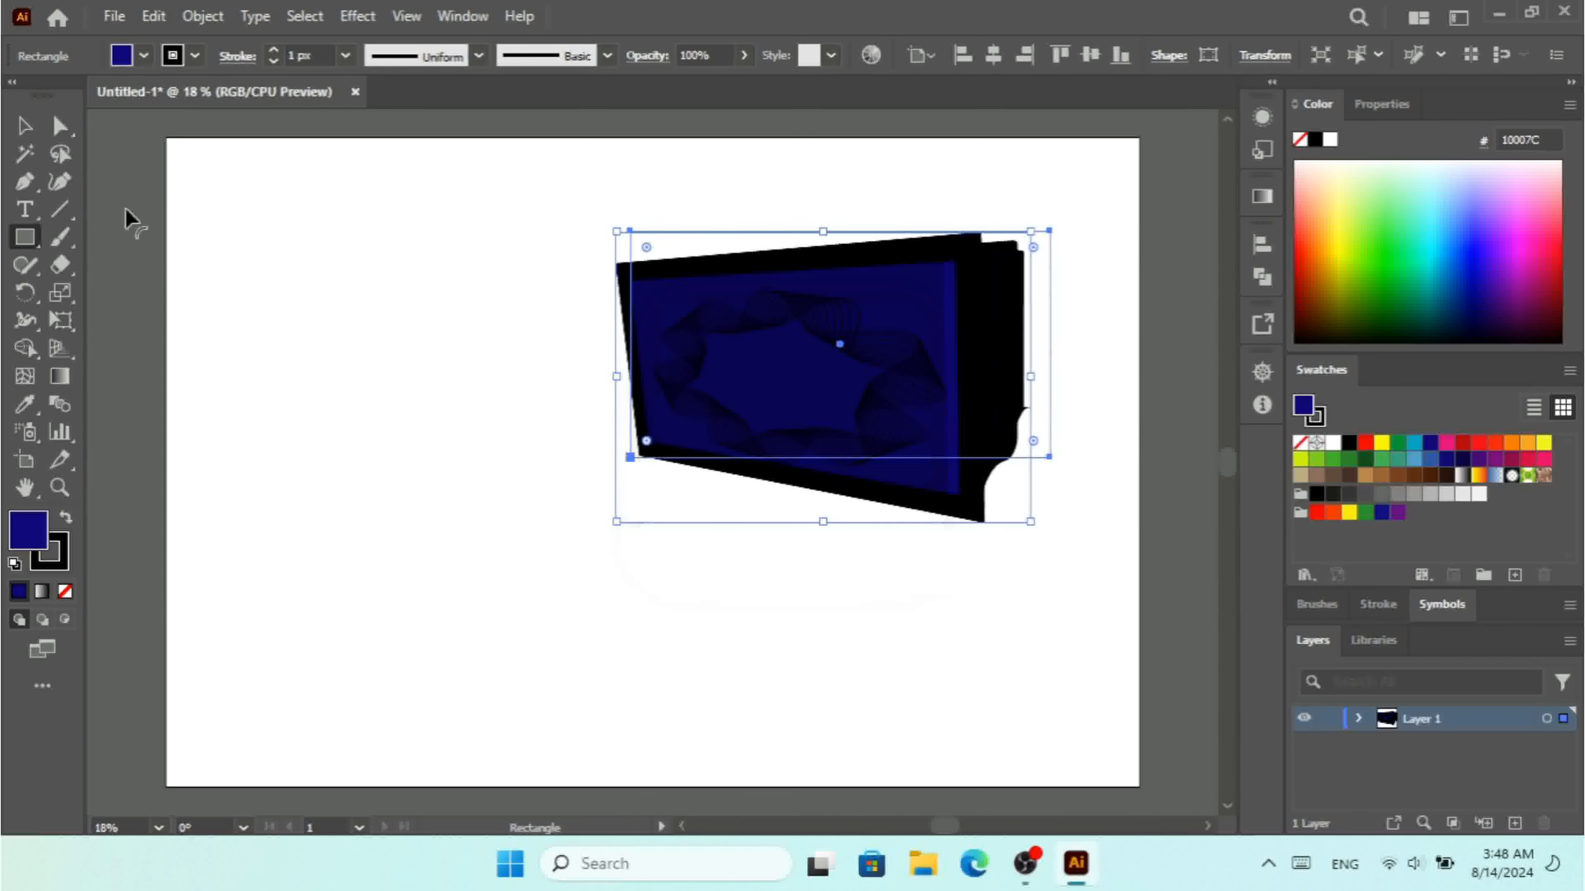
Switch to the Selection tool.
{"action": "left_click", "coordinate": [23, 126]}
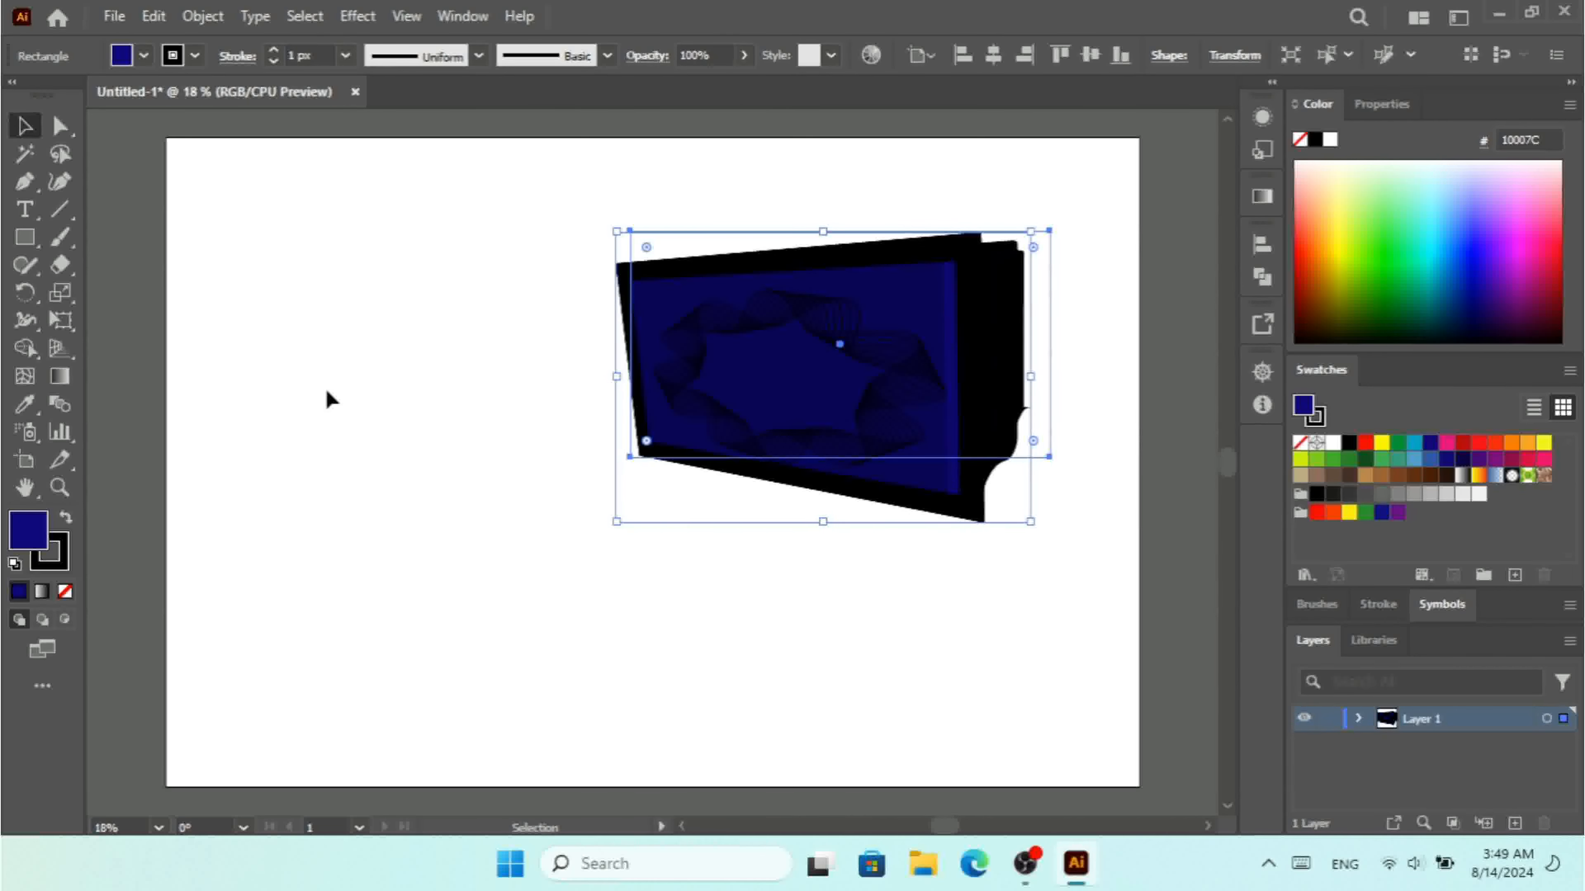